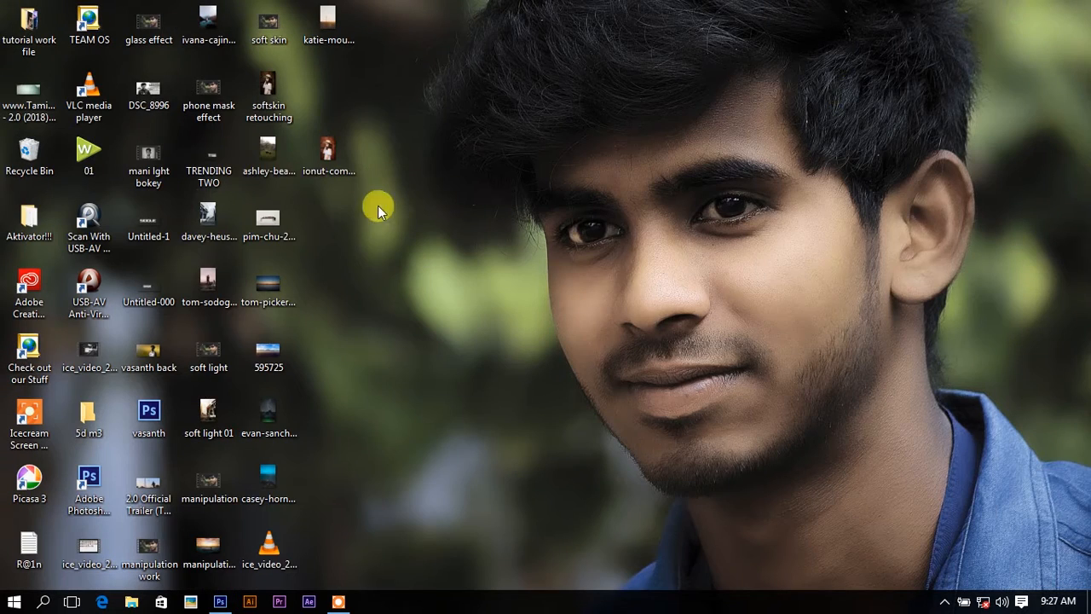
- Place the photo ashley-bean-90639-unsplash into the 595725.jpg landscape document, accepting the default Camera Raw settings
{"action": "left_click_drag", "start_coordinate": [276, 155], "coordinate": [226, 557]}
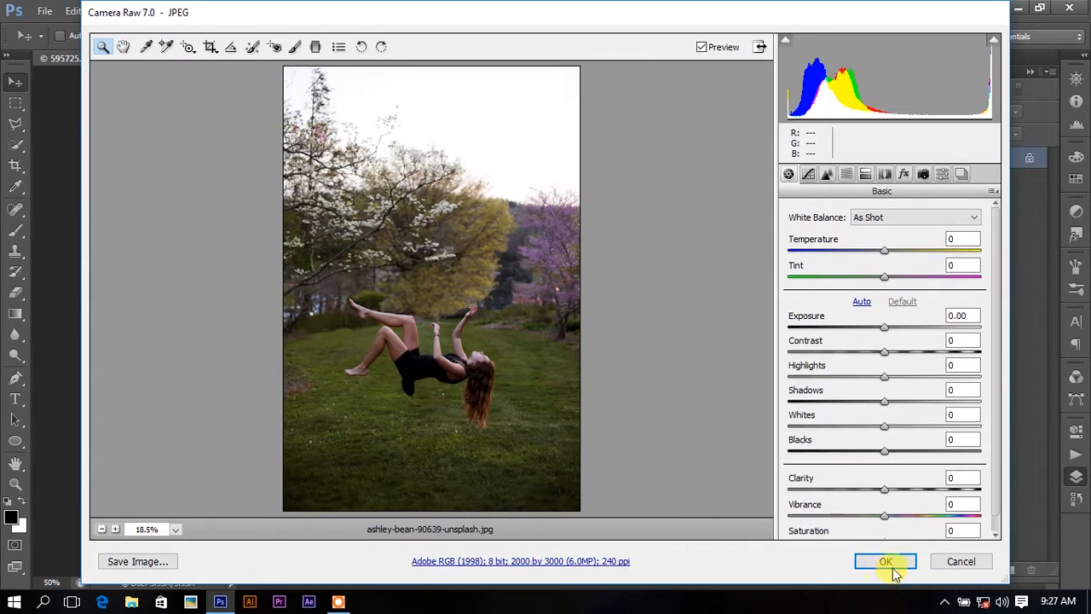
{"action": "left_click", "coordinate": [892, 564]}
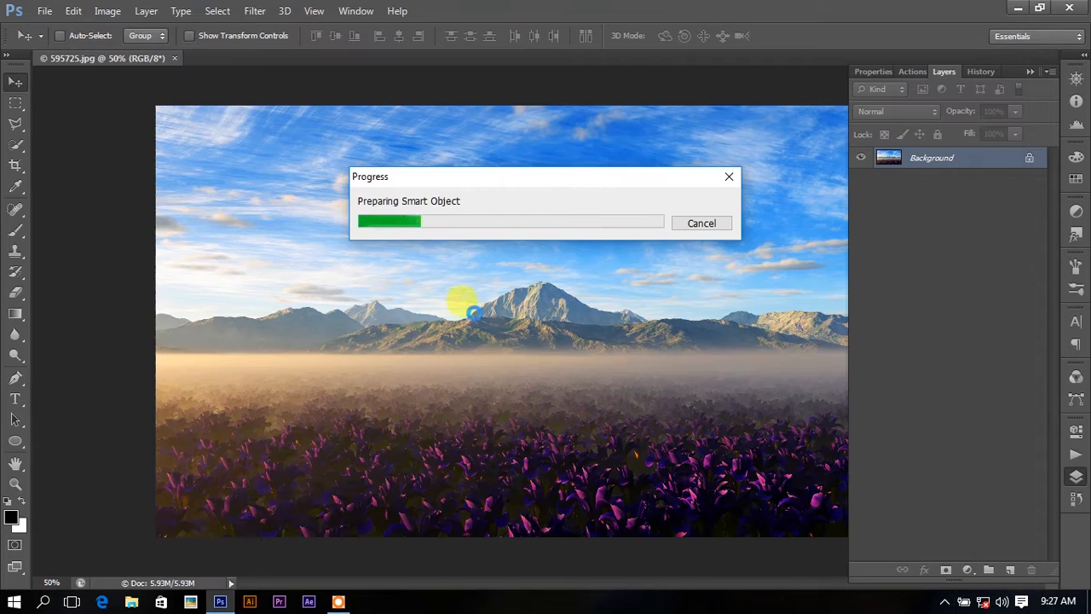
{"action": "double_click", "coordinate": [477, 306]}
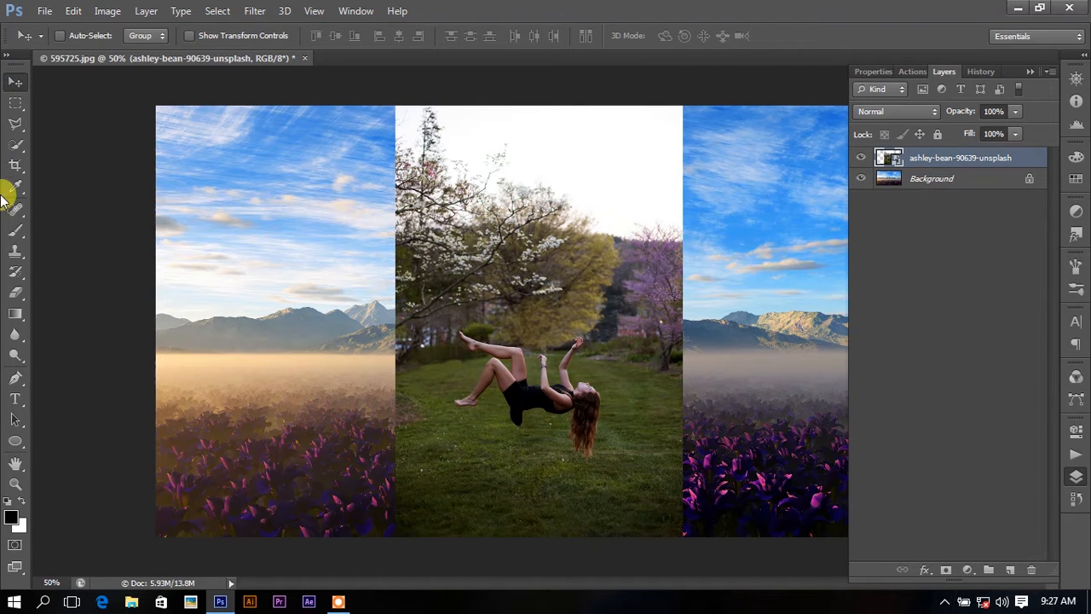
- Copy a rectangular area around the floating woman to a new layer and hide the placed photo's layer
{"action": "left_click", "coordinate": [15, 104]}
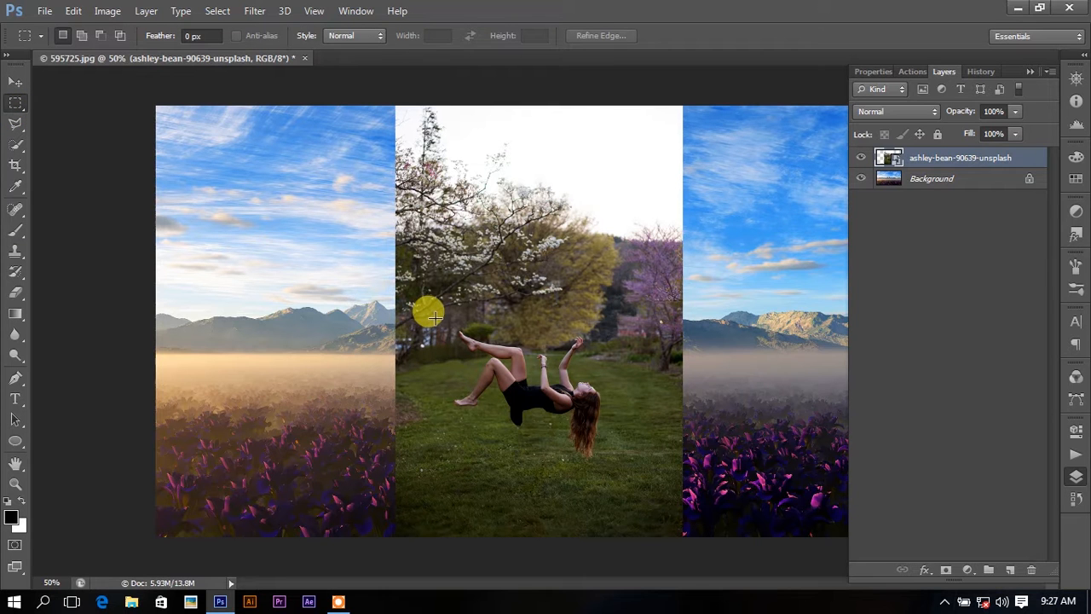
{"action": "left_click_drag", "start_coordinate": [440, 321], "coordinate": [615, 465]}
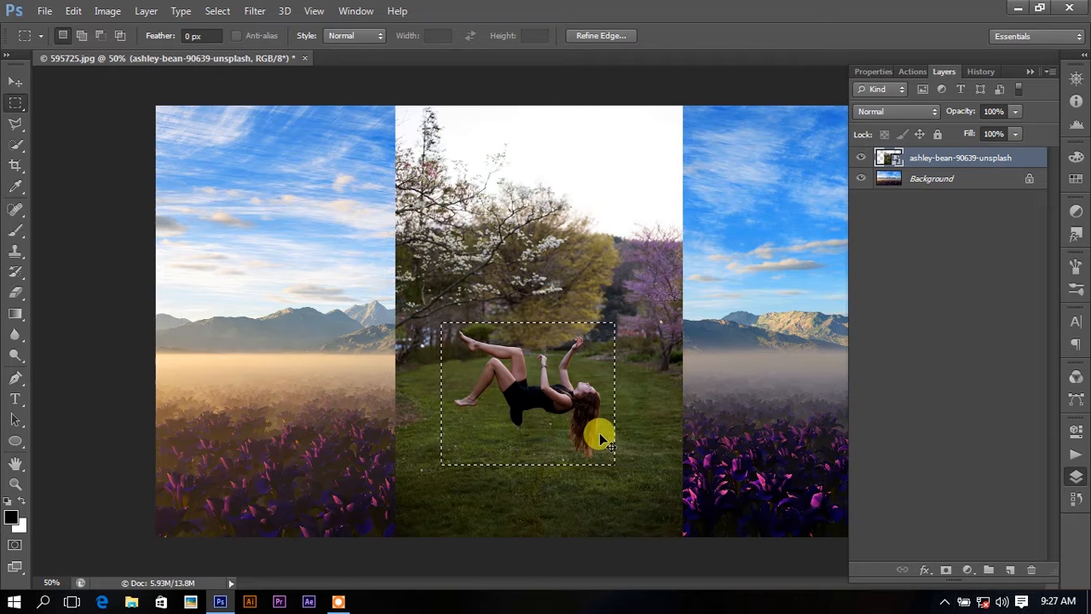
{"action": "key", "text": "ctrl+j"}
{"action": "left_click", "coordinate": [861, 178]}
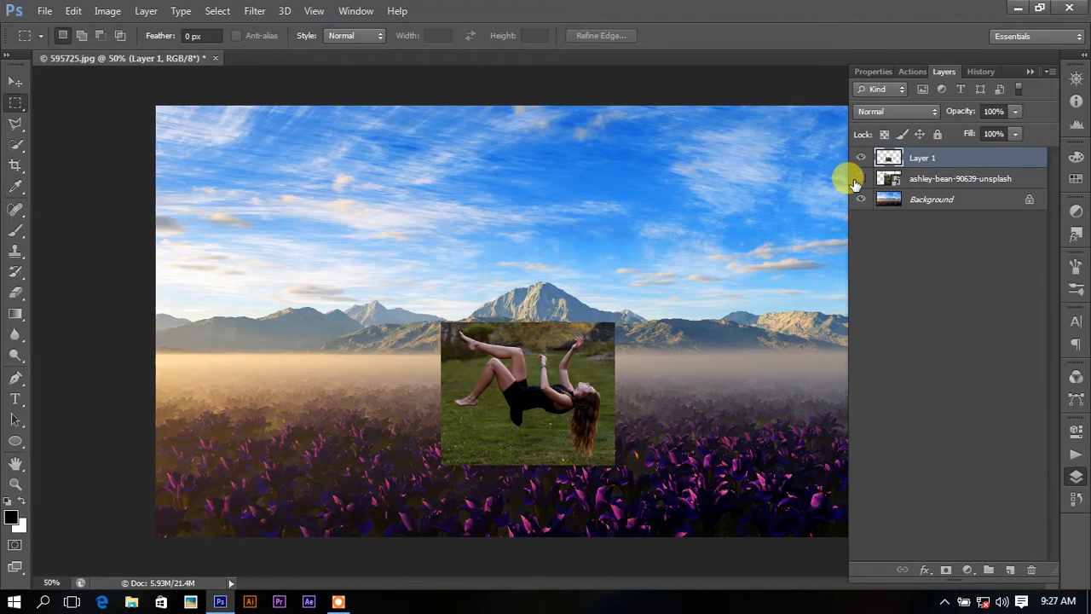
- Rotate Layer 1 by about -91.4° so the woman is upright, and move it slightly up over the mountains
{"action": "key", "text": "ctrl+plus"}
{"action": "key", "text": "ctrl+plus"}
{"action": "key", "text": "ctrl+plus"}
{"action": "key", "text": "ctrl+plus"}
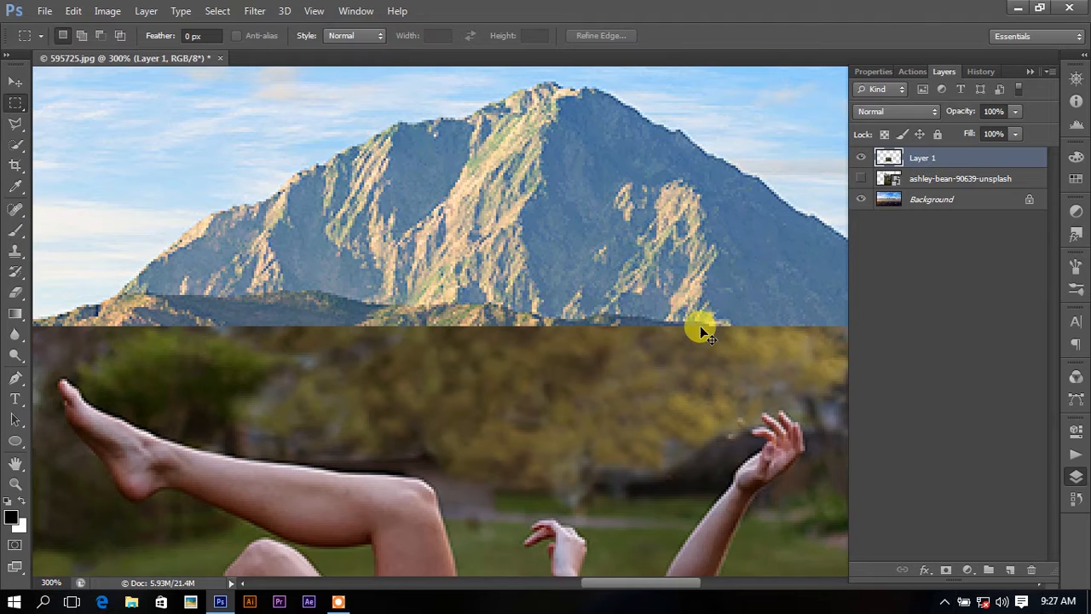
{"action": "key", "text": "ctrl+minus"}
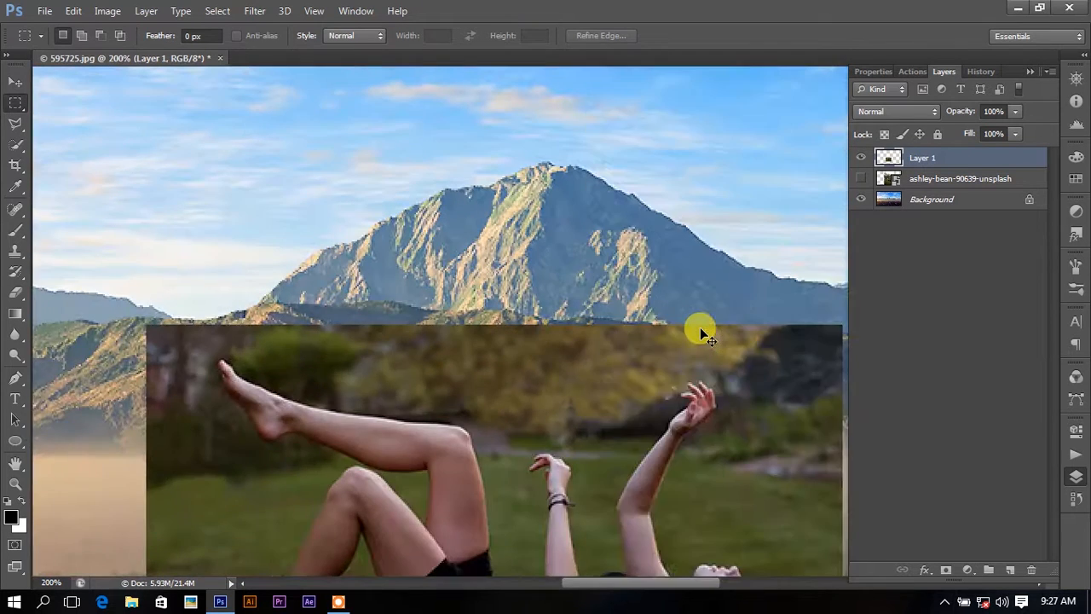
{"action": "key", "text": "ctrl+plus"}
{"action": "key", "text": "ctrl+minus"}
{"action": "key", "text": "ctrl+minus"}
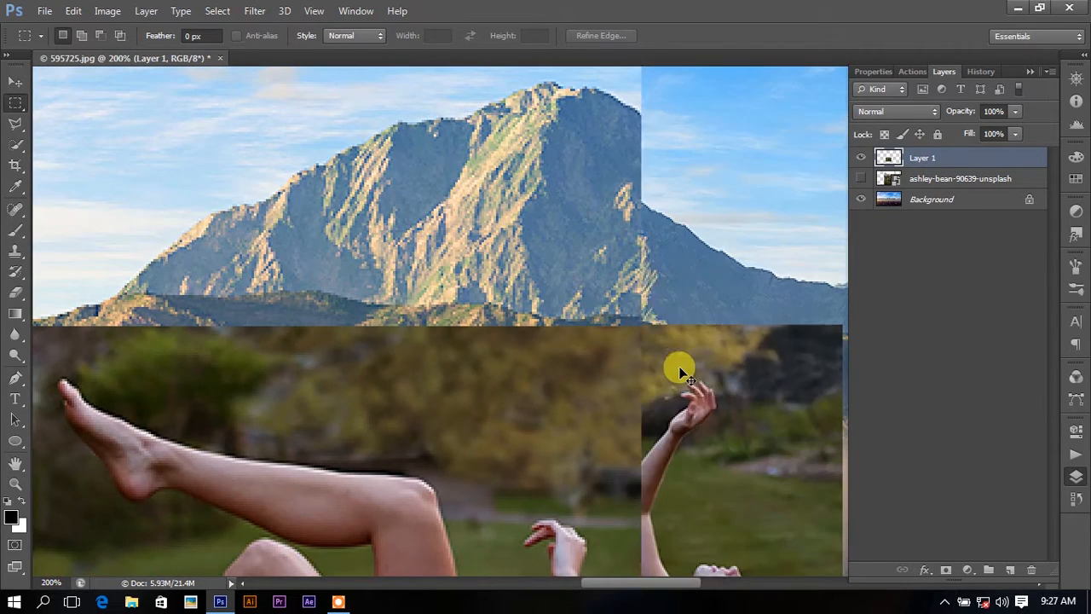
{"action": "key", "text": "ctrl+t"}
{"action": "left_click_drag", "start_coordinate": [731, 353], "coordinate": [436, 305]}
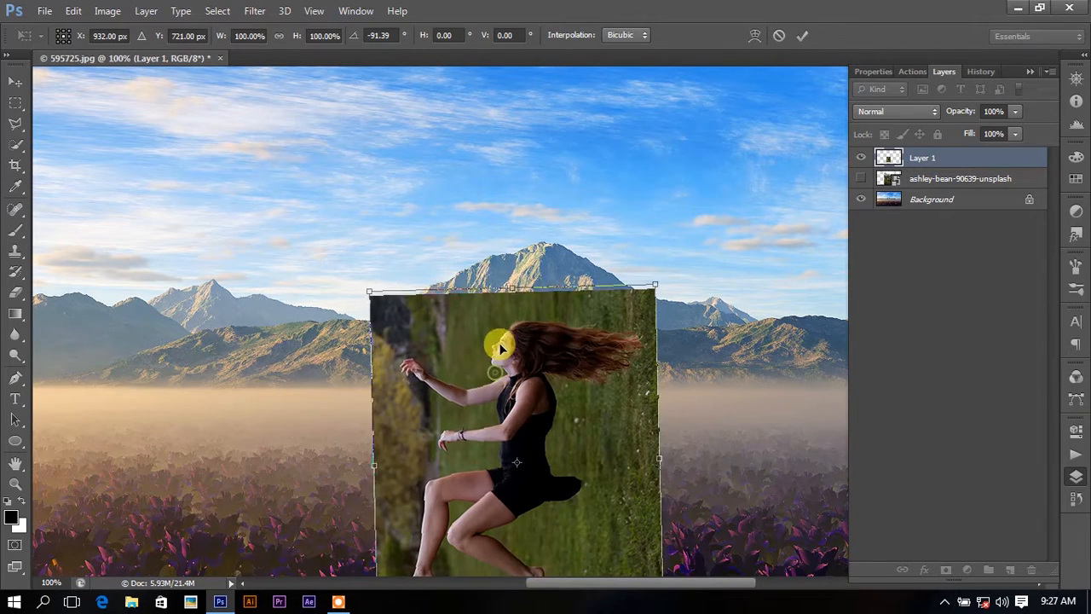
{"action": "left_click_drag", "start_coordinate": [497, 341], "coordinate": [504, 316]}
{"action": "key", "text": "Return"}
{"action": "key", "text": "m"}
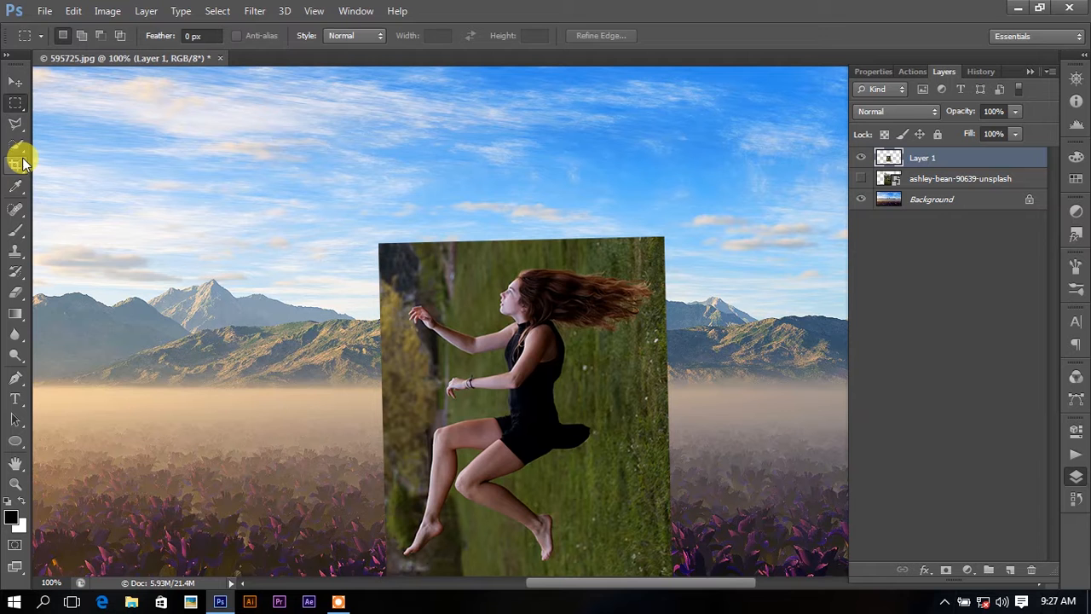
- Try to select the woman's legs with the Quick Selection tool at a small brush size, and clear the selection
{"action": "left_click", "coordinate": [17, 147]}
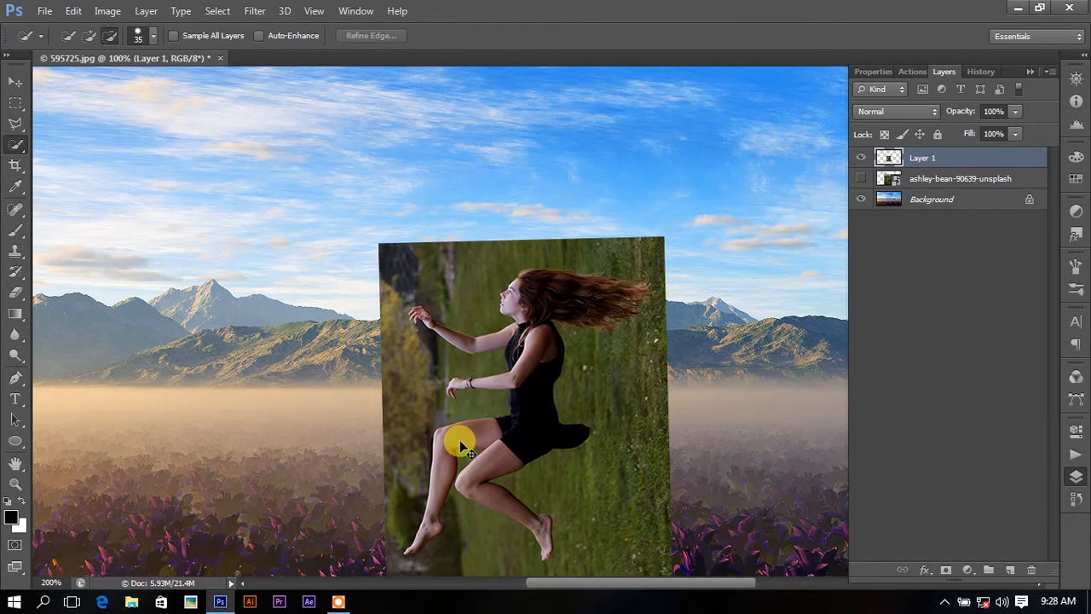
{"action": "key", "text": "ctrl+plus"}
{"action": "scroll", "coordinate": [459, 440], "scroll_direction": "down", "scroll_amount": 5}
{"action": "key", "text": "bracketleft"}
{"action": "key", "text": "bracketleft"}
{"action": "key", "text": "bracketleft"}
{"action": "key", "text": "bracketleft"}
{"action": "key", "text": "bracketleft"}
{"action": "key", "text": "bracketleft"}
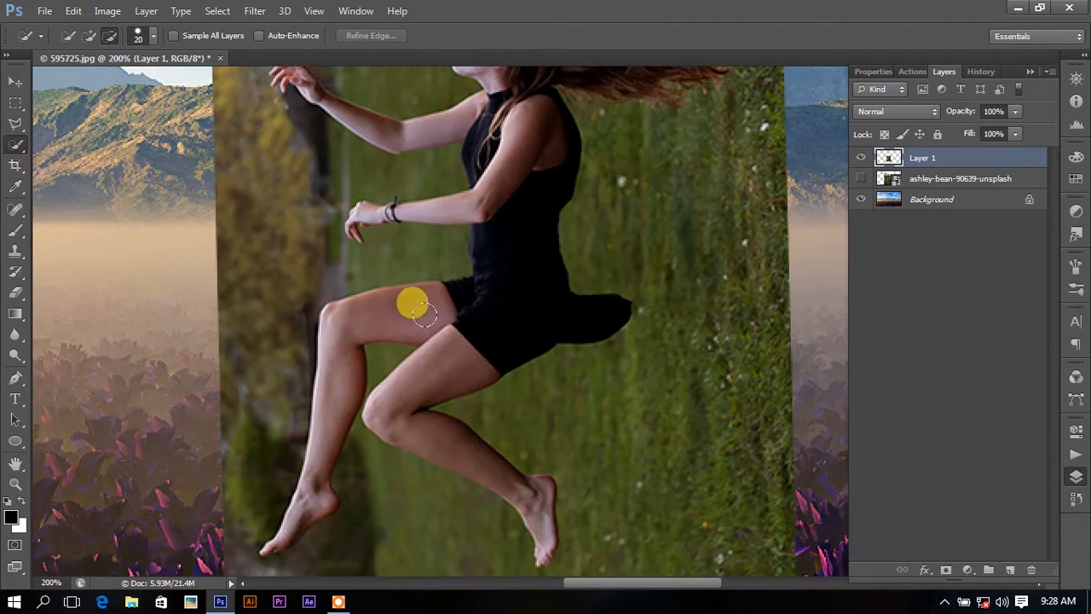
{"action": "key", "text": "bracketleft"}
{"action": "mouse_move", "coordinate": [305, 522]}
{"action": "left_mouse_down"}
{"action": "mouse_move", "coordinate": [279, 535]}
{"action": "mouse_move", "coordinate": [296, 549]}
{"action": "left_mouse_up"}
{"action": "left_click", "coordinate": [89, 35]}
{"action": "left_click", "coordinate": [320, 485]}
{"action": "left_click_drag", "start_coordinate": [320, 486], "coordinate": [328, 454]}
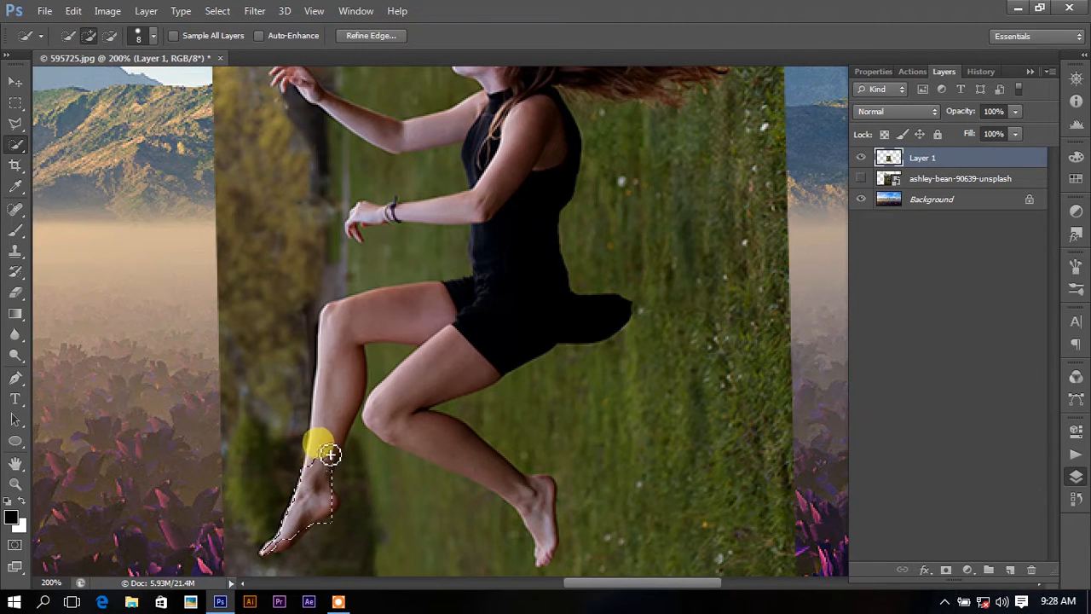
{"action": "left_click_drag", "start_coordinate": [296, 544], "coordinate": [278, 548]}
{"action": "mouse_move", "coordinate": [344, 364]}
{"action": "left_mouse_down"}
{"action": "mouse_move", "coordinate": [323, 420]}
{"action": "mouse_move", "coordinate": [380, 352]}
{"action": "mouse_move", "coordinate": [423, 382]}
{"action": "mouse_move", "coordinate": [514, 310]}
{"action": "mouse_move", "coordinate": [392, 427]}
{"action": "mouse_move", "coordinate": [487, 463]}
{"action": "left_mouse_up"}
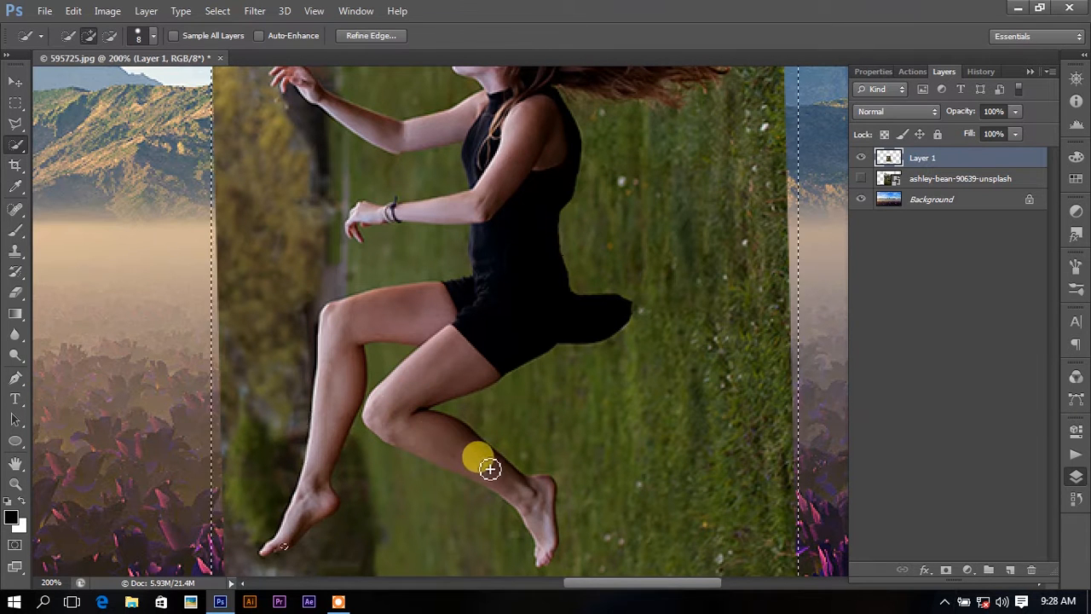
{"action": "key", "text": "m"}
{"action": "right_click", "coordinate": [446, 254]}
{"action": "left_click", "coordinate": [477, 265]}
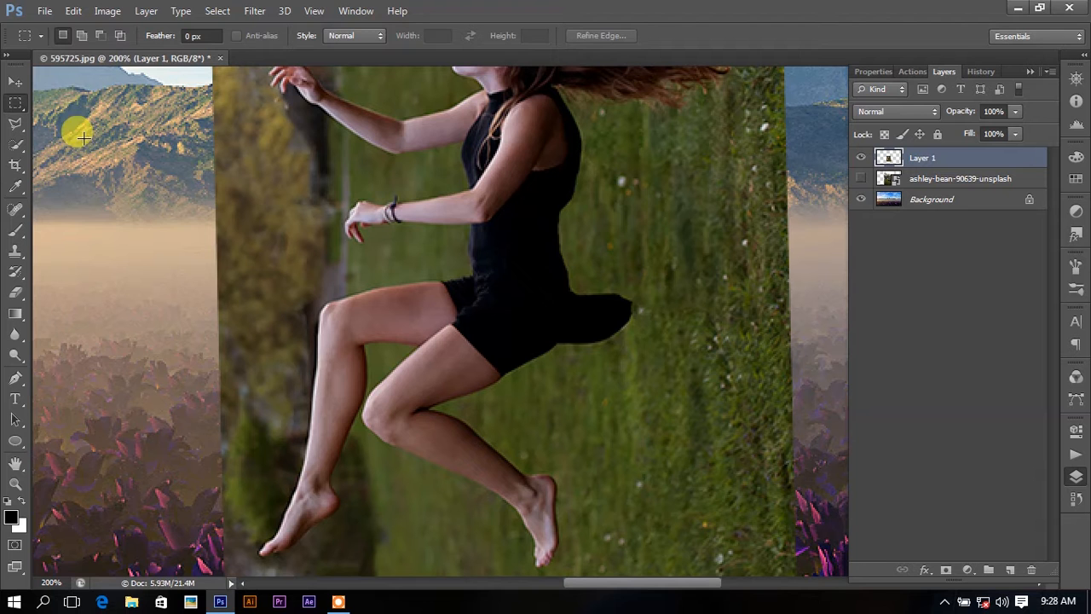
- Trace a closed Pen tool path around the woman's outline, starting and ending at the toes of her front foot
{"action": "left_click", "coordinate": [18, 383]}
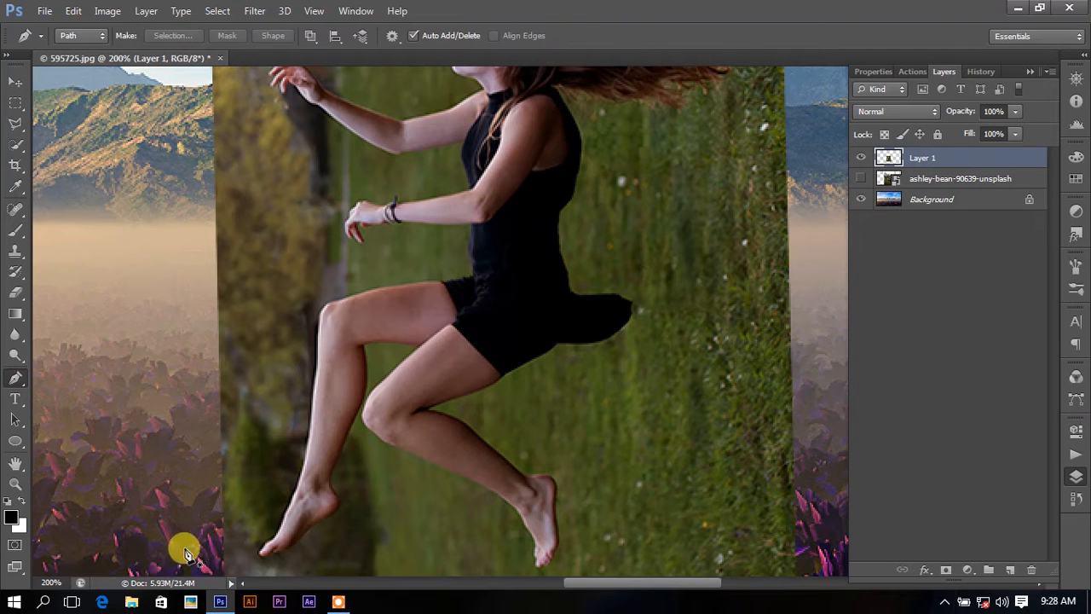
{"action": "left_click", "coordinate": [261, 555]}
{"action": "left_click_drag", "start_coordinate": [290, 512], "coordinate": [300, 489]}
{"action": "left_click_drag", "start_coordinate": [312, 433], "coordinate": [312, 424]}
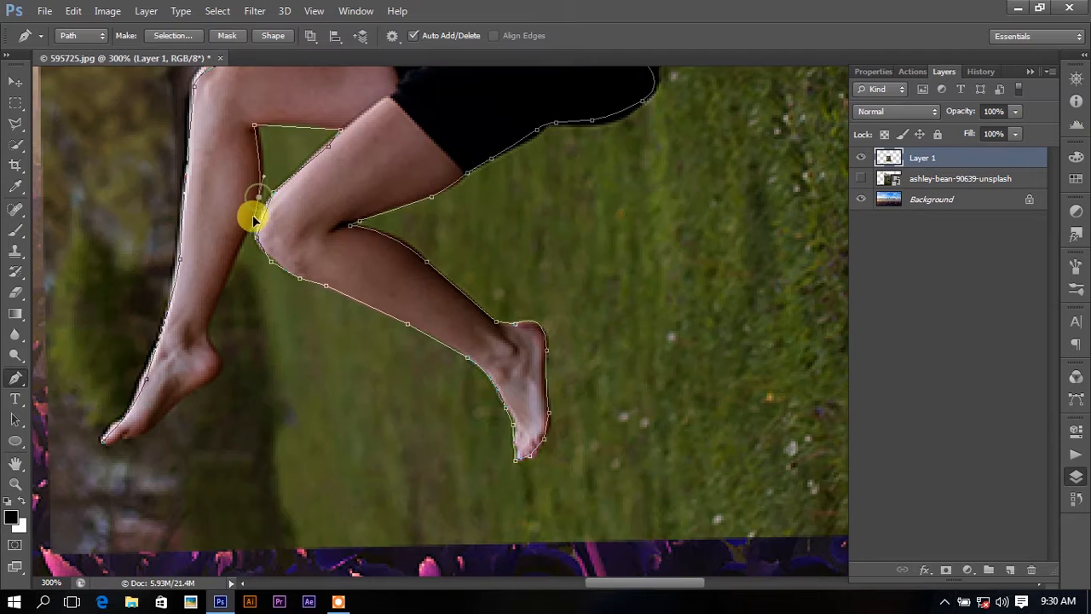
{"action": "left_click_drag", "start_coordinate": [238, 247], "coordinate": [234, 261]}
{"action": "mouse_move", "coordinate": [218, 360]}
{"action": "left_mouse_down"}
{"action": "mouse_move", "coordinate": [238, 396]}
{"action": "mouse_move", "coordinate": [175, 410]}
{"action": "mouse_move", "coordinate": [235, 401]}
{"action": "mouse_move", "coordinate": [213, 367]}
{"action": "left_mouse_up"}
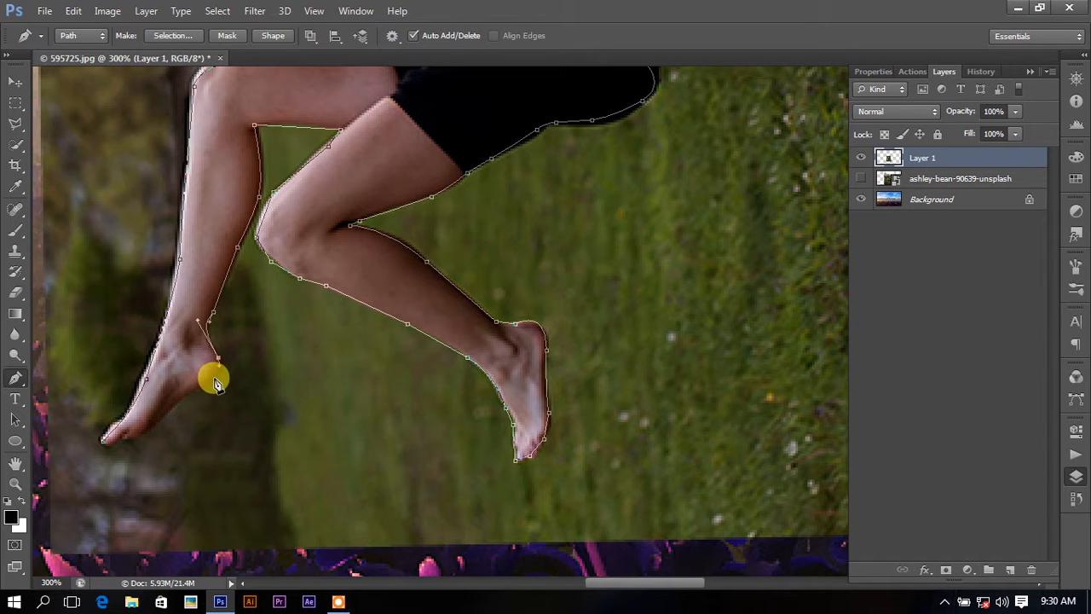
{"action": "left_click", "coordinate": [181, 403]}
{"action": "left_click", "coordinate": [149, 431]}
{"action": "left_click", "coordinate": [107, 445]}
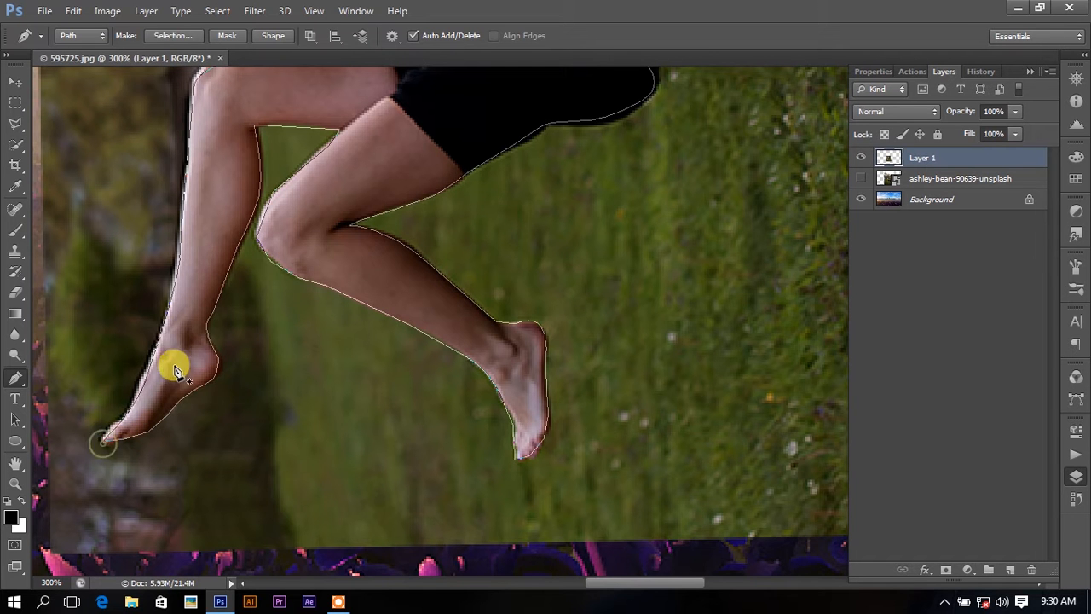
- Convert the woman's path into a new anti-aliased selection with a feather radius of 0 pixels
{"action": "right_click", "coordinate": [175, 361]}
{"action": "left_click", "coordinate": [236, 309]}
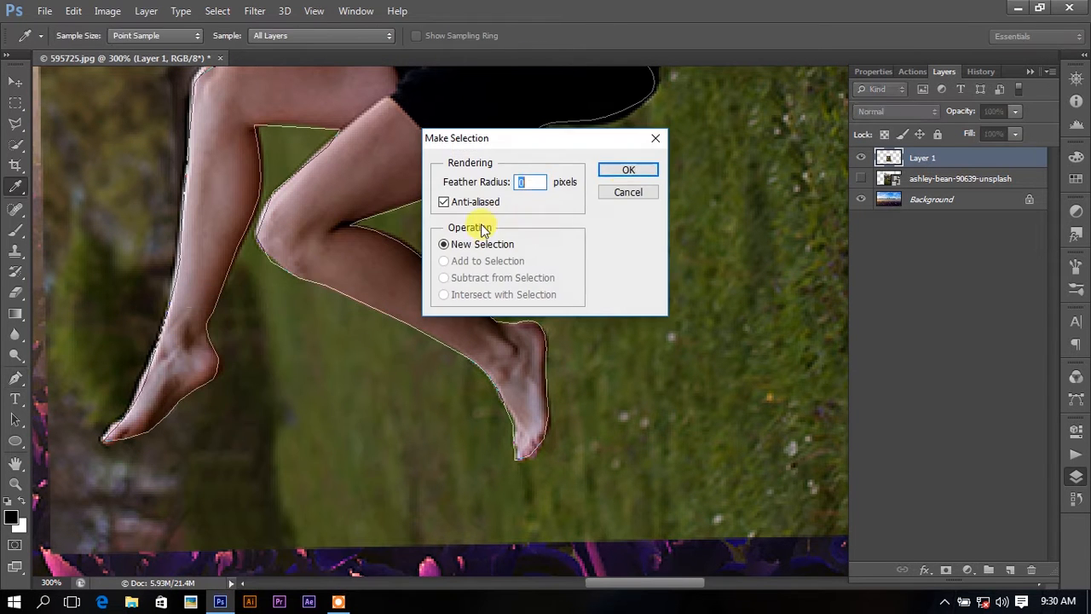
{"action": "left_click", "coordinate": [626, 170]}
- Refine the selection's edge with Smooth at 15 and brush along the hair tips, outputting to a selection
{"action": "key", "text": "ctrl+minus"}
{"action": "key", "text": "ctrl+minus"}
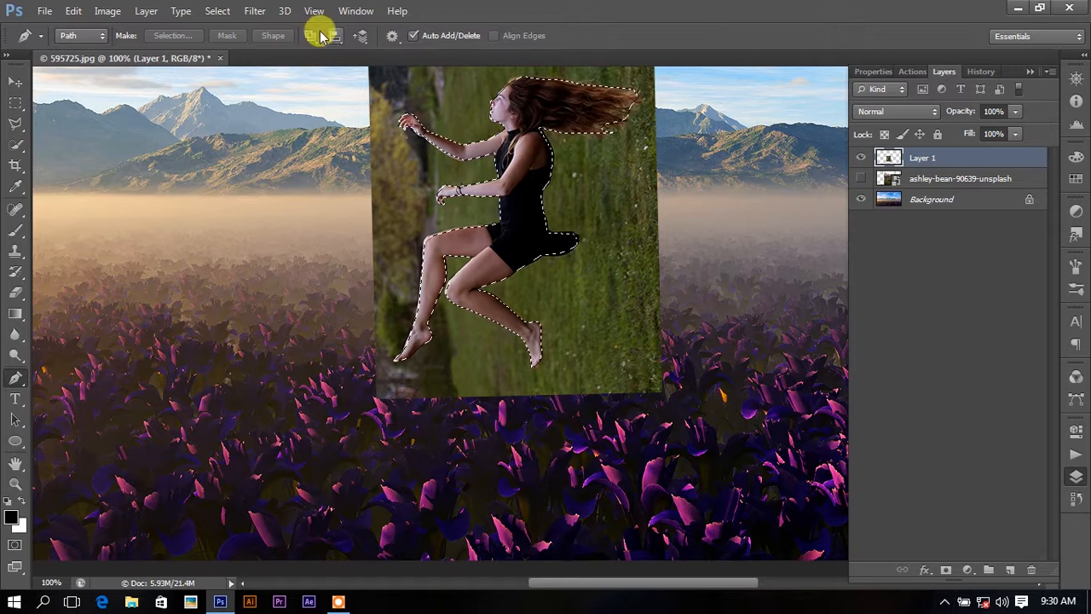
{"action": "left_click", "coordinate": [15, 124]}
{"action": "left_click", "coordinate": [314, 38]}
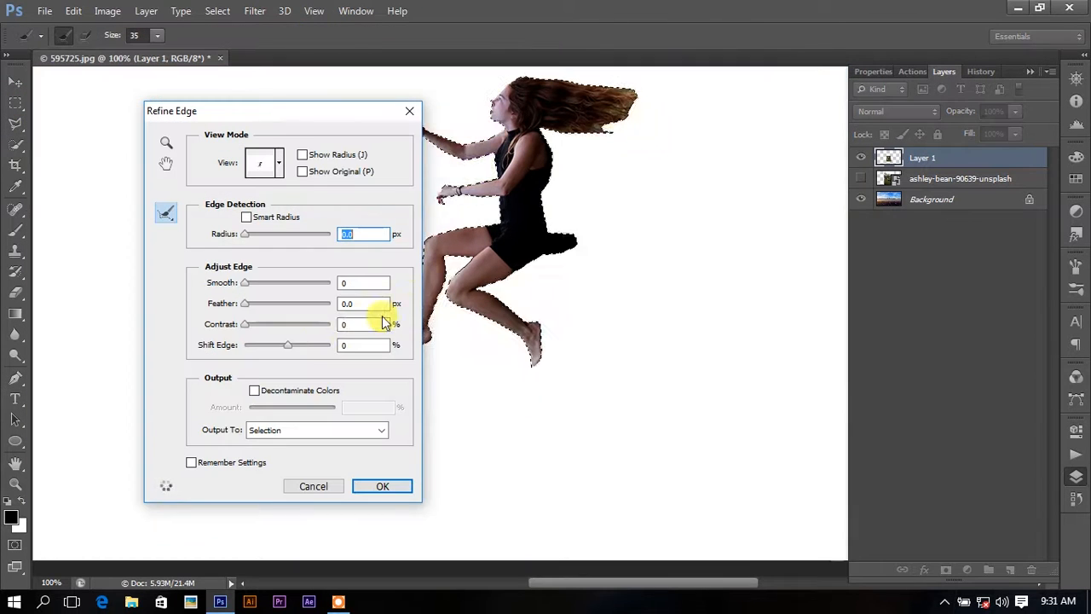
{"action": "left_click_drag", "start_coordinate": [246, 282], "coordinate": [259, 283]}
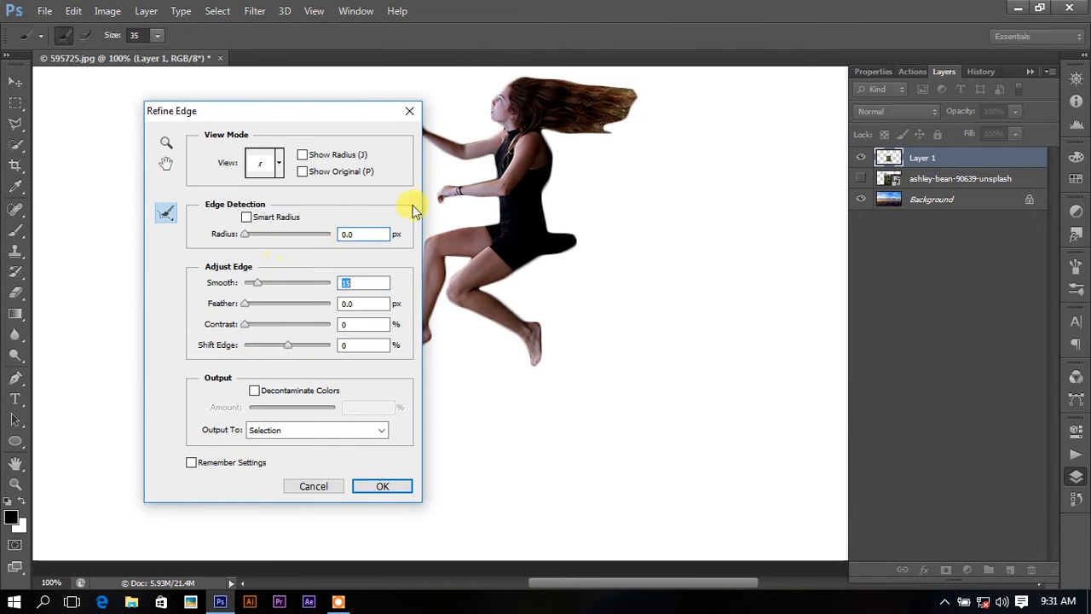
{"action": "mouse_move", "coordinate": [607, 94]}
{"action": "left_mouse_down"}
{"action": "mouse_move", "coordinate": [589, 174]}
{"action": "mouse_move", "coordinate": [617, 66]}
{"action": "mouse_move", "coordinate": [674, 178]}
{"action": "left_mouse_up"}
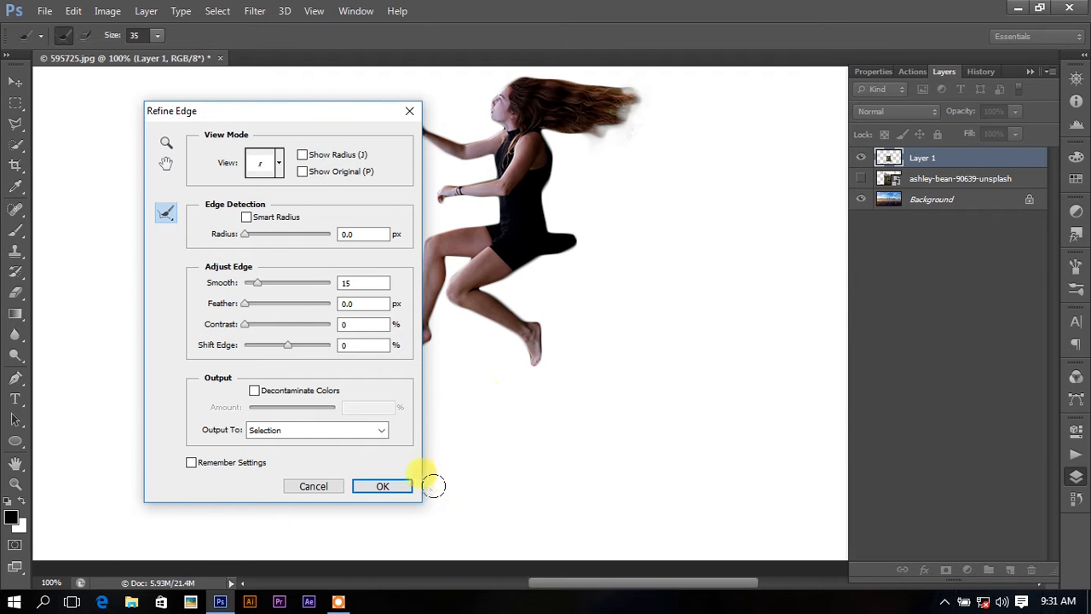
{"action": "left_click", "coordinate": [383, 486]}
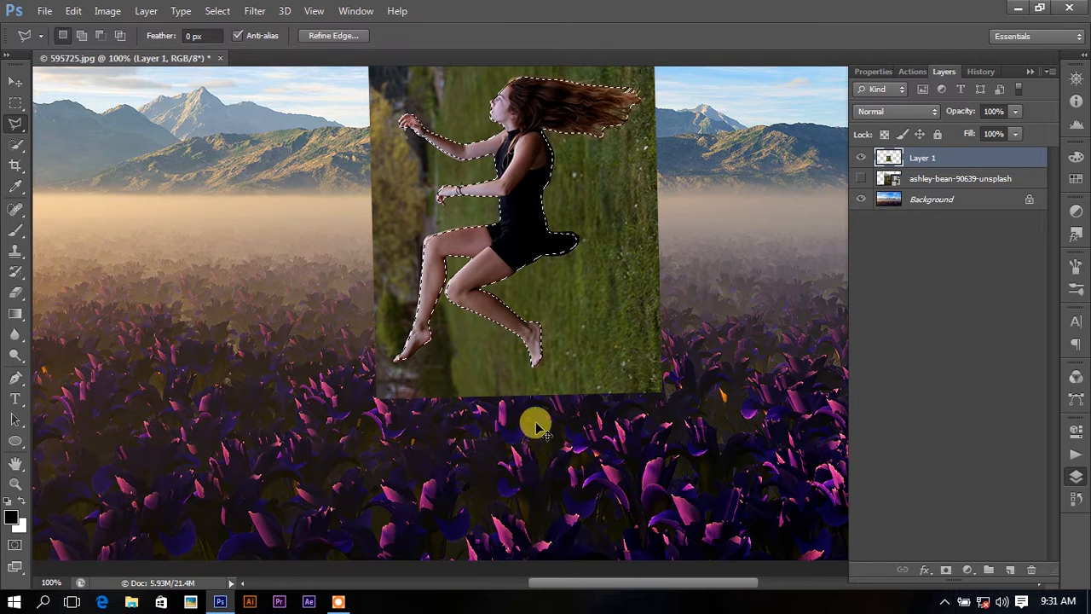
- Copy the selected woman to a new layer and hide Layer 1
{"action": "key", "text": "ctrl+j"}
{"action": "left_click", "coordinate": [861, 178]}
{"action": "key", "text": "ctrl+minus"}
{"action": "key", "text": "ctrl+minus"}
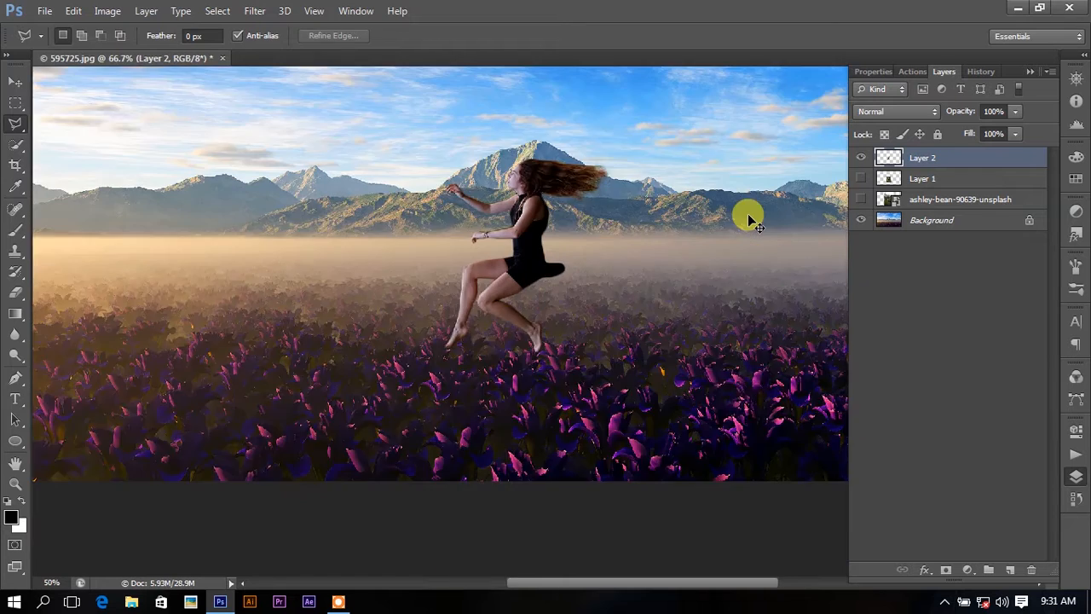
- Try to move the cut-out woman to the right of the mountain, rotated 1.45° and scaled to about 93% by 90%, and undo it
{"action": "key", "text": "ctrl+t"}
{"action": "left_click_drag", "start_coordinate": [658, 327], "coordinate": [626, 334]}
{"action": "left_click_drag", "start_coordinate": [563, 346], "coordinate": [712, 347]}
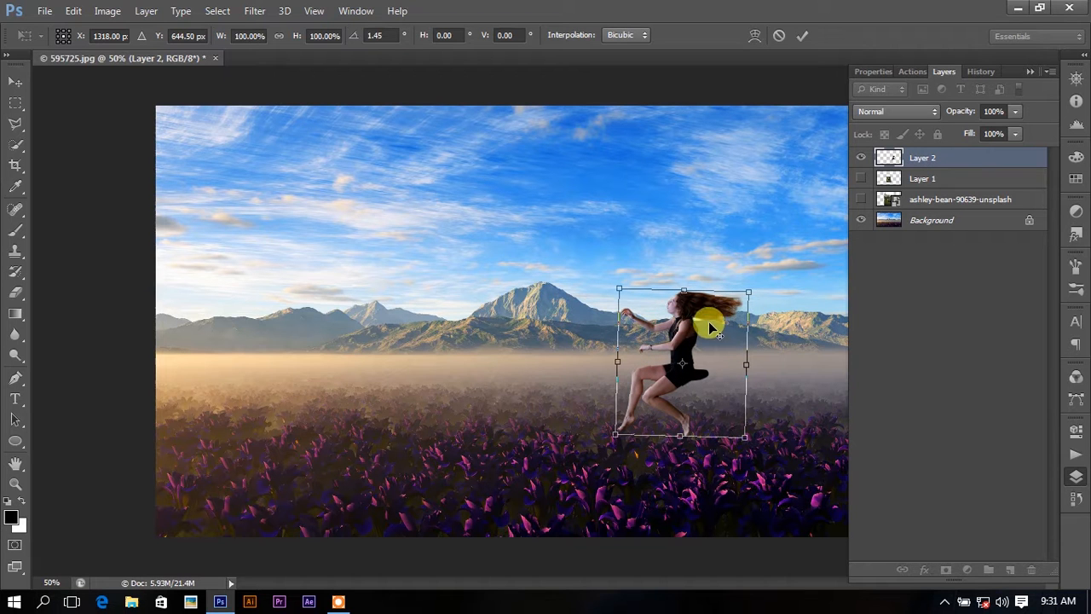
{"action": "mouse_move", "coordinate": [748, 293]}
{"action": "left_mouse_down"}
{"action": "mouse_move", "coordinate": [732, 312]}
{"action": "mouse_move", "coordinate": [744, 300]}
{"action": "mouse_move", "coordinate": [739, 271]}
{"action": "mouse_move", "coordinate": [768, 278]}
{"action": "mouse_move", "coordinate": [753, 296]}
{"action": "left_mouse_up"}
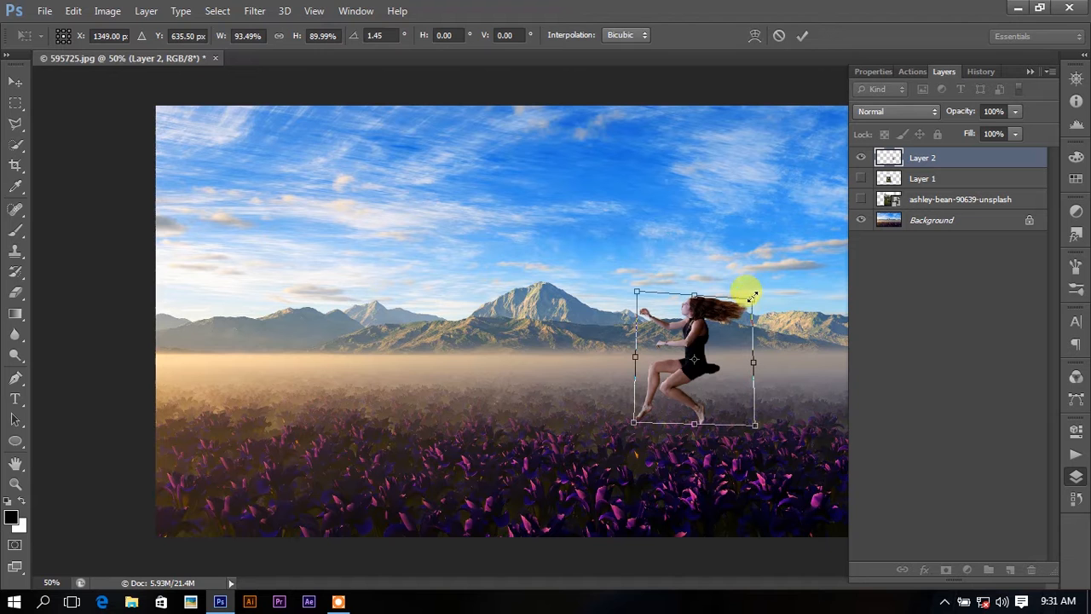
{"action": "key", "text": "Return"}
{"action": "key", "text": "ctrl+z"}
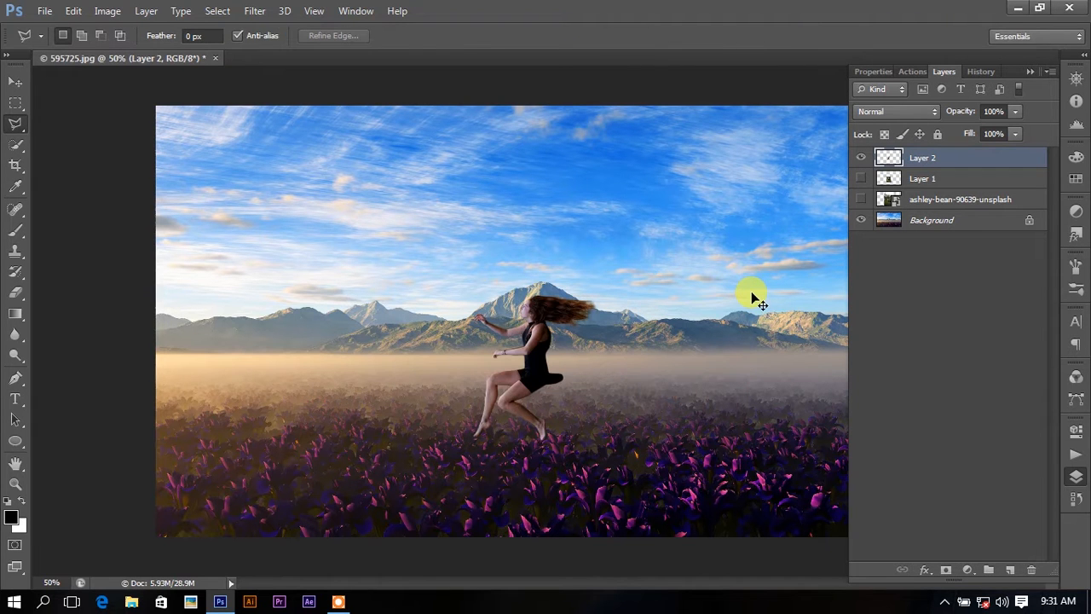
- Move the cut-out woman to the right of the central mountain and scale her to about 102%
{"action": "key", "text": "ctrl+t"}
{"action": "left_click_drag", "start_coordinate": [592, 334], "coordinate": [699, 334]}
{"action": "left_click_drag", "start_coordinate": [709, 294], "coordinate": [740, 343]}
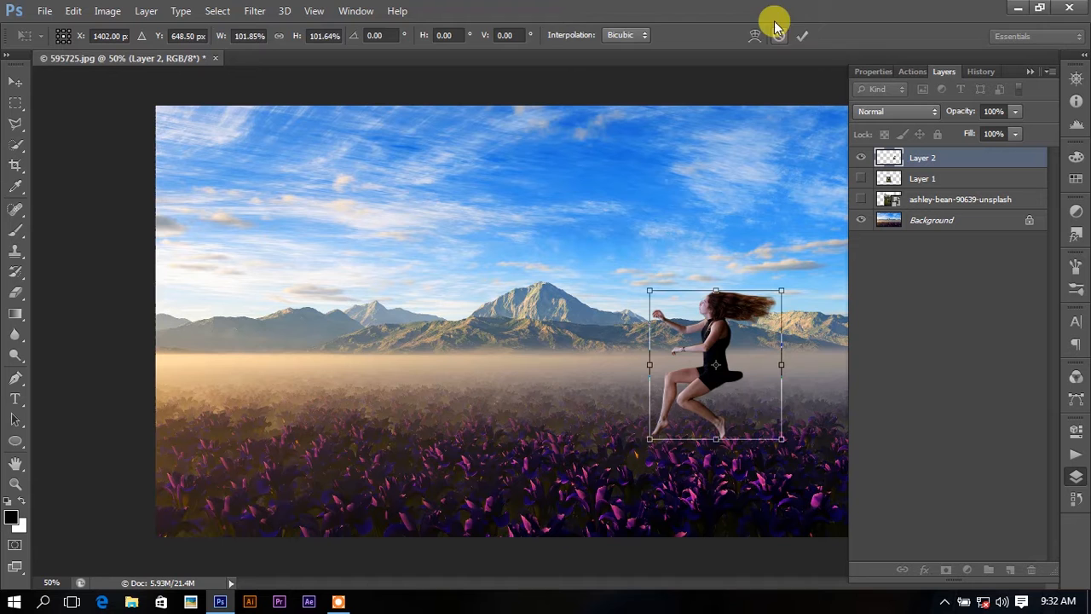
{"action": "left_click", "coordinate": [802, 36]}
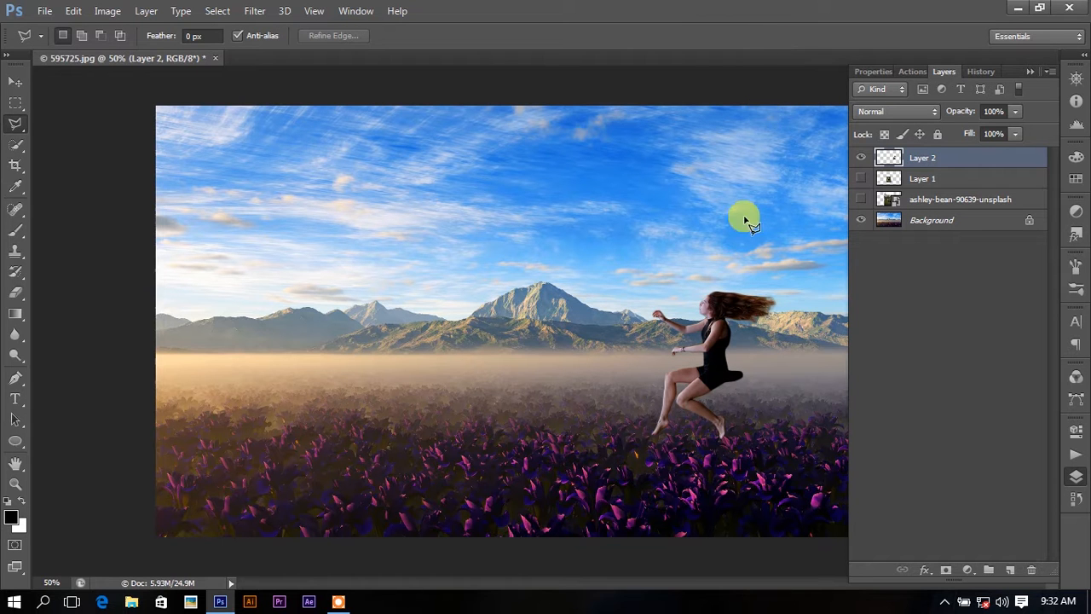
- Erase the woman's feet and lower legs on Layer 2 so they blend into the flower field
{"action": "left_click", "coordinate": [15, 292]}
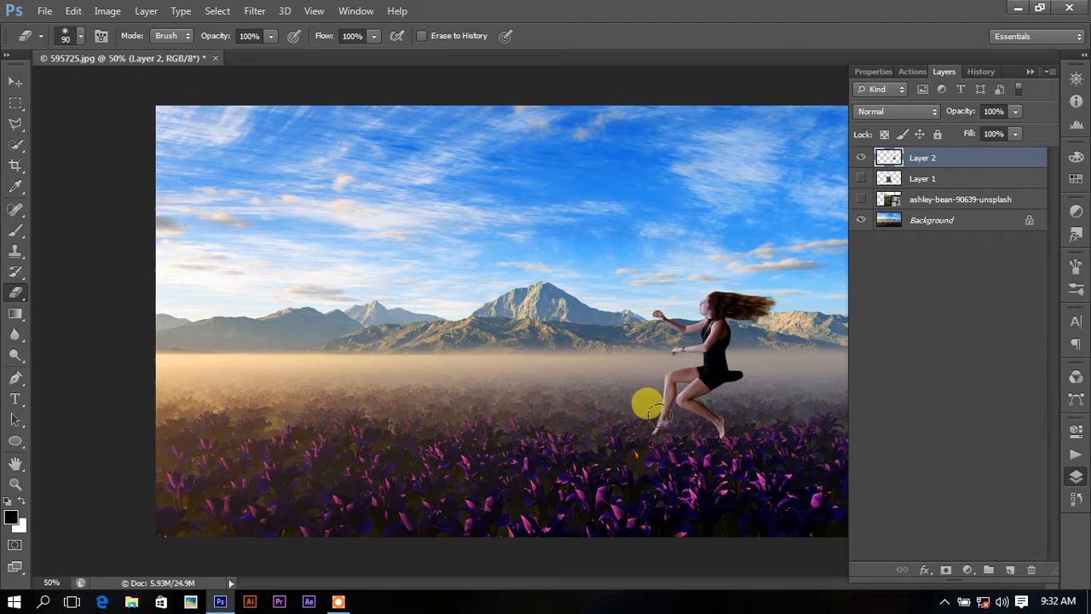
{"action": "mouse_move", "coordinate": [659, 413]}
{"action": "left_mouse_down"}
{"action": "mouse_move", "coordinate": [650, 438]}
{"action": "mouse_move", "coordinate": [682, 430]}
{"action": "left_mouse_up"}
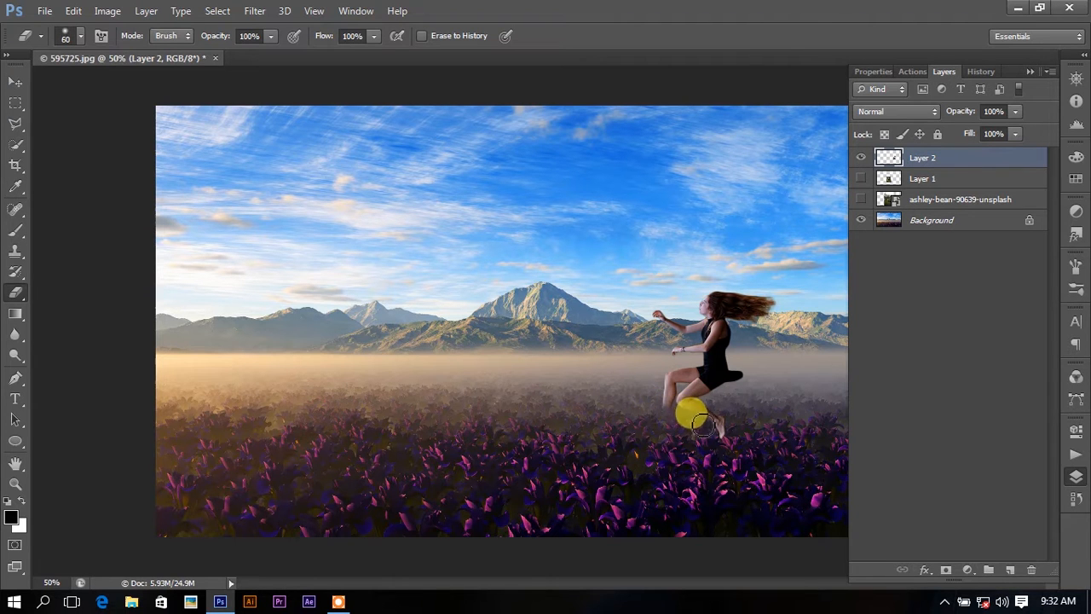
{"action": "left_click_drag", "start_coordinate": [696, 417], "coordinate": [729, 422]}
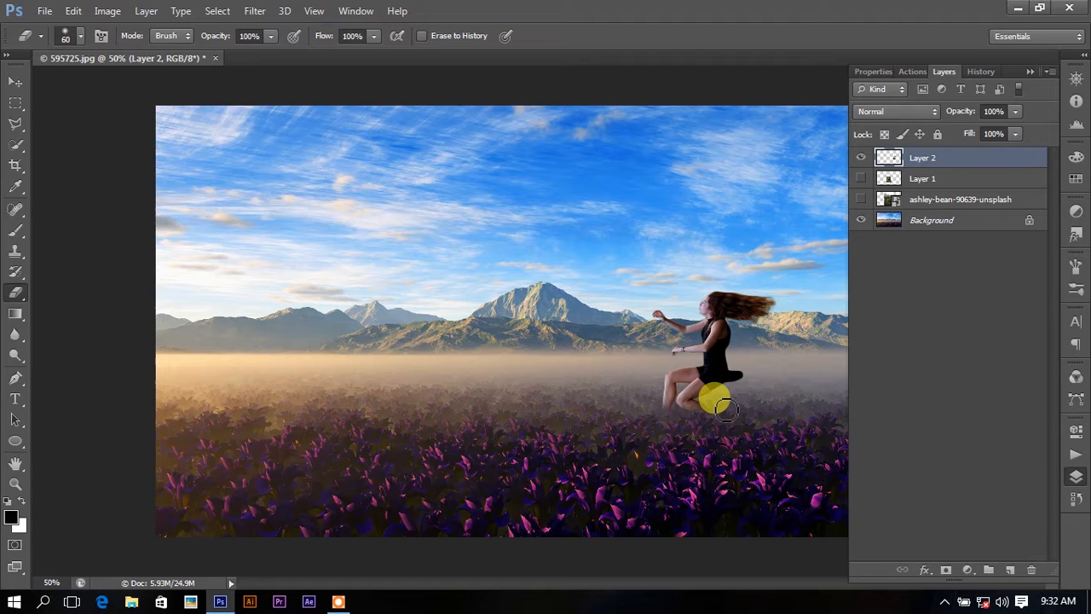
- Create a new empty layer above Layer 2
{"action": "scroll", "coordinate": [828, 475], "scroll_direction": "down", "scroll_amount": 1}
{"action": "scroll", "coordinate": [828, 474], "scroll_direction": "up", "scroll_amount": 2}
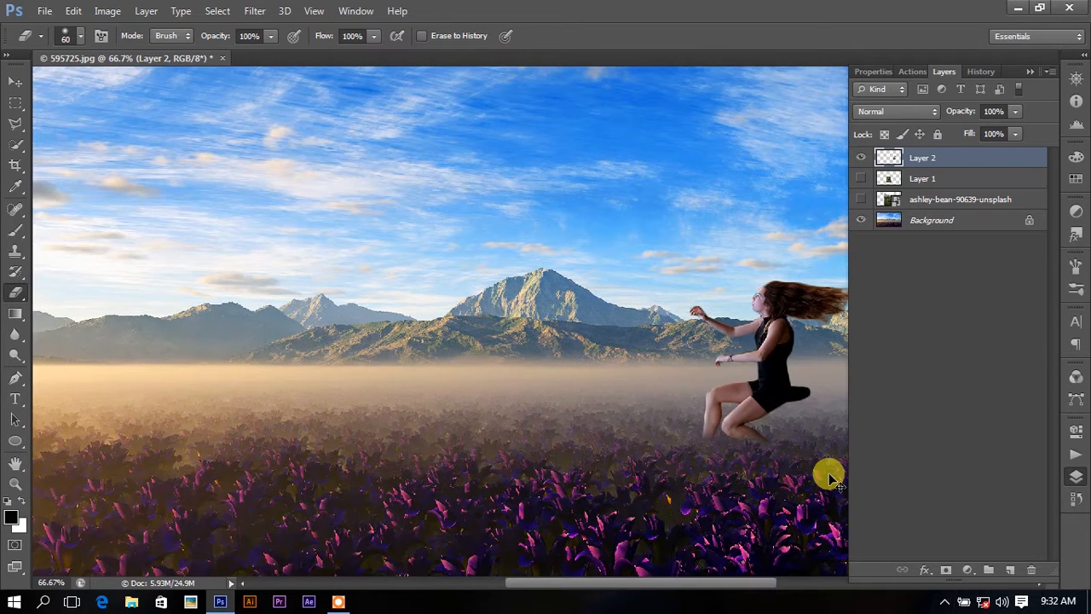
{"action": "left_click", "coordinate": [917, 183]}
{"action": "left_click", "coordinate": [927, 159]}
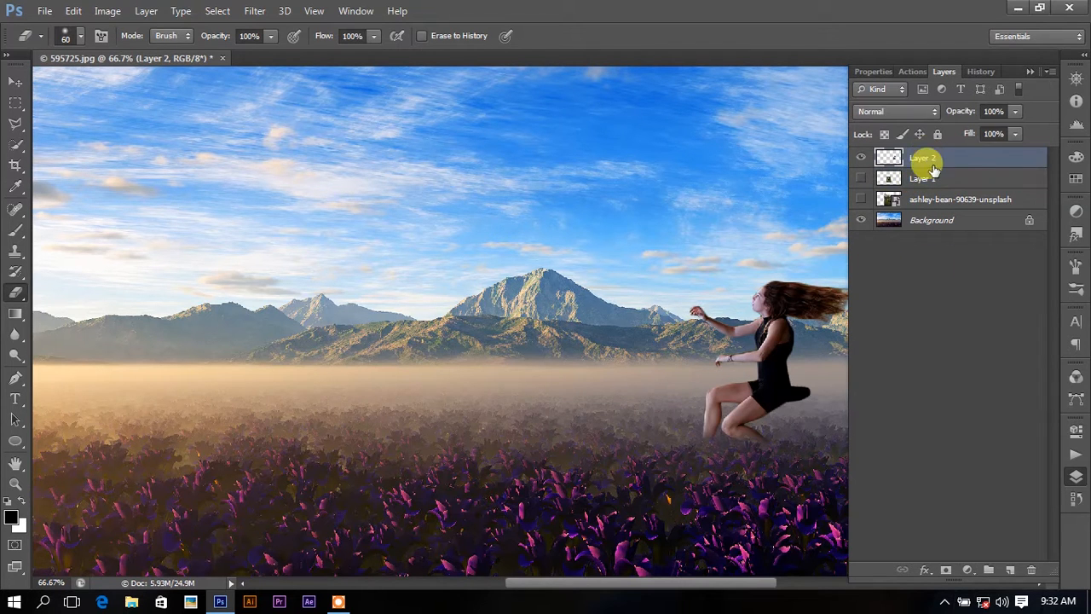
{"action": "left_click", "coordinate": [1009, 569]}
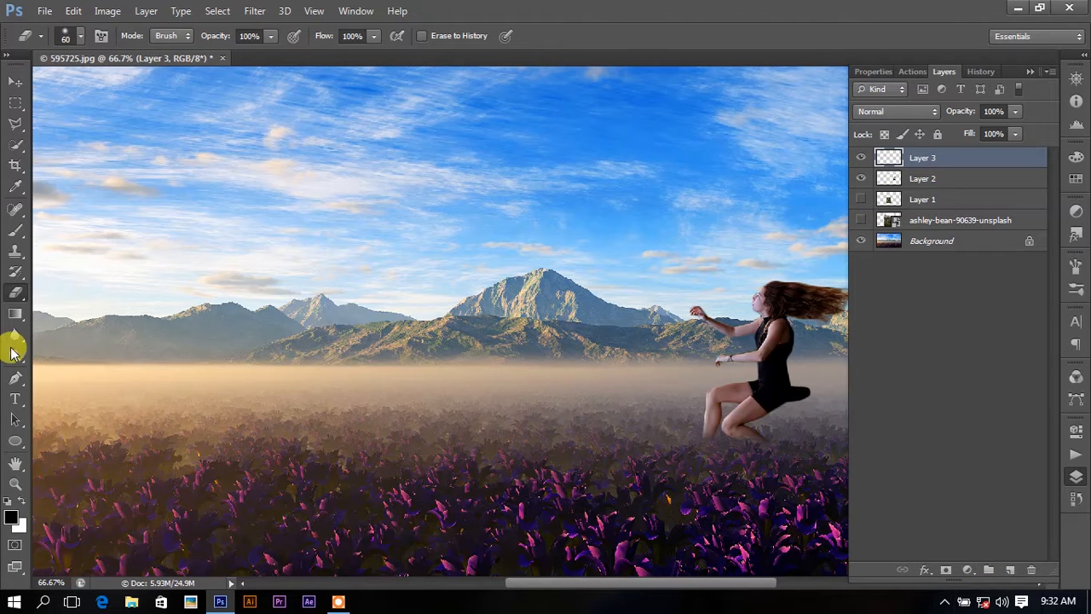
- Make white the foreground colour and activate the Gradient tool for the new layer
{"action": "left_click", "coordinate": [22, 501]}
{"action": "left_click", "coordinate": [12, 516]}
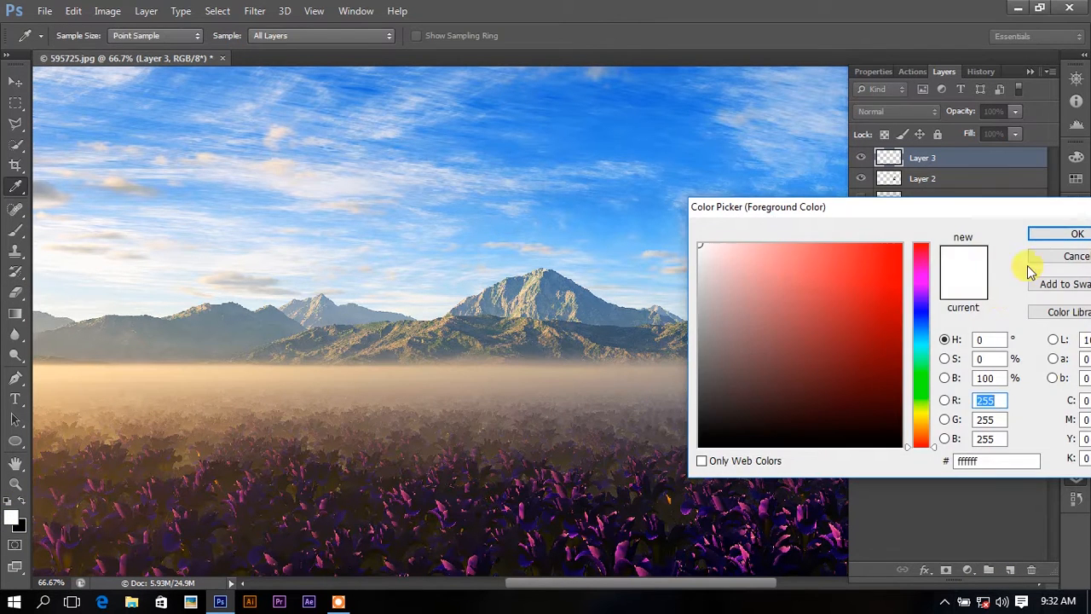
{"action": "left_click", "coordinate": [1057, 234]}
{"action": "left_click", "coordinate": [14, 313]}
{"action": "left_click", "coordinate": [23, 37]}
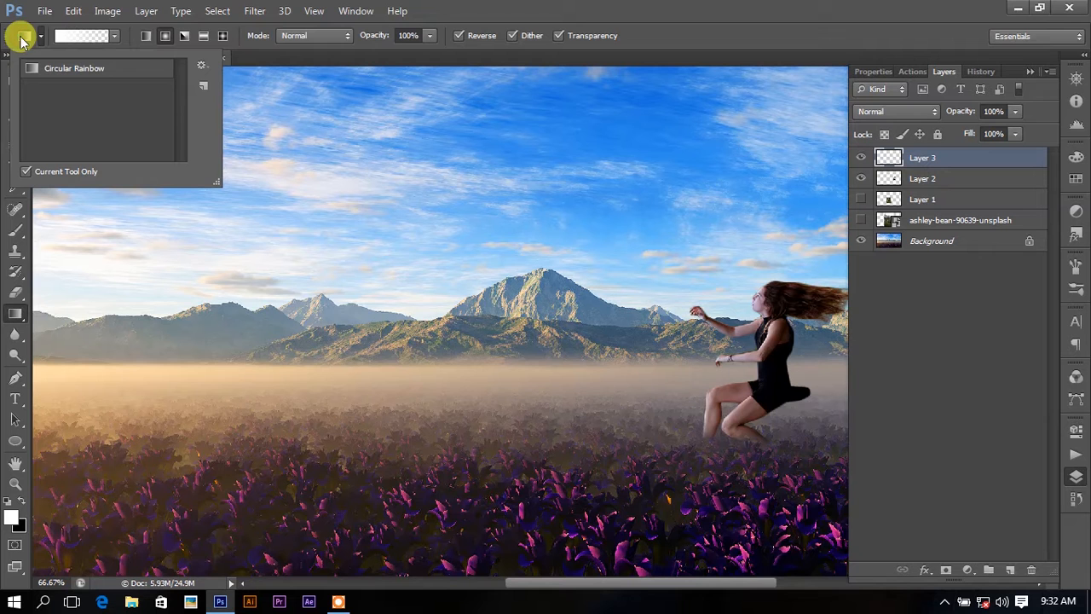
{"action": "left_click", "coordinate": [14, 520]}
{"action": "left_click", "coordinate": [1050, 253]}
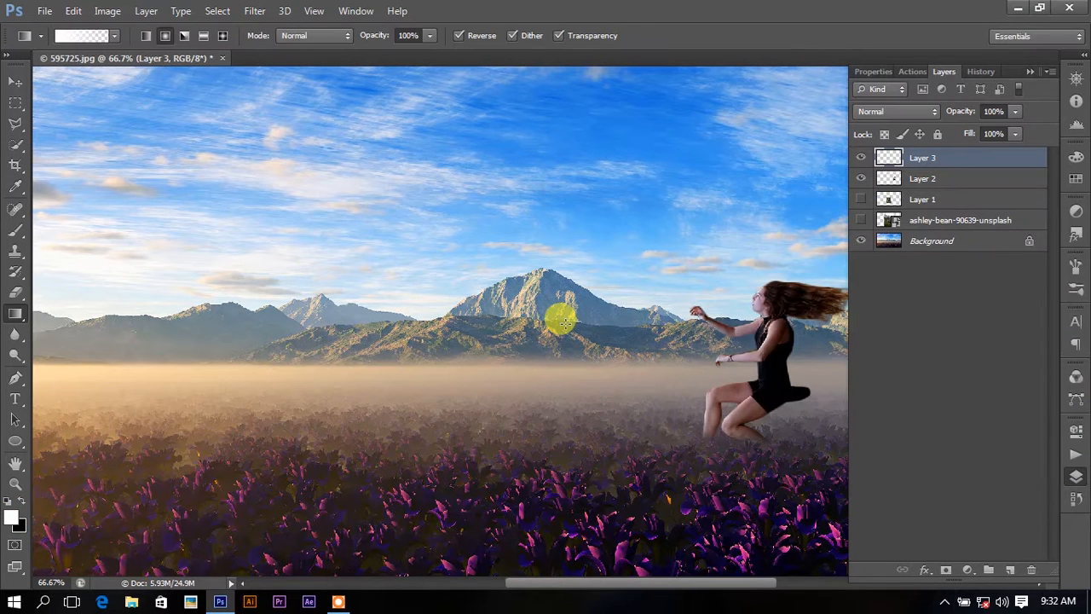
- Edit the foreground-to-transparent gradient, setting both colour stops to beige tones sampled from the mist in the landscape
{"action": "key", "text": "ctrl+minus"}
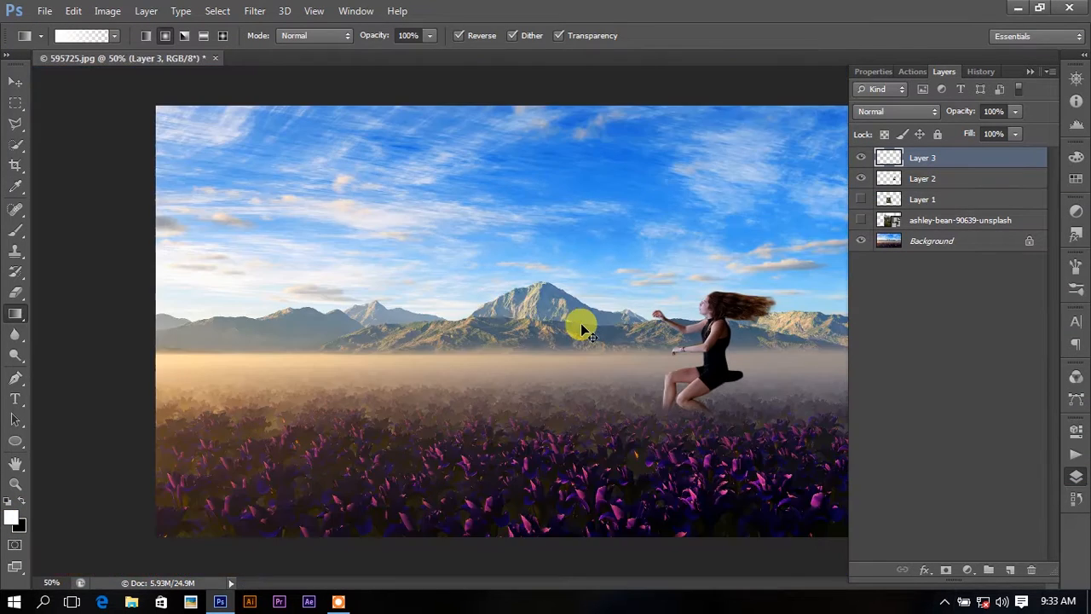
{"action": "left_click", "coordinate": [62, 36]}
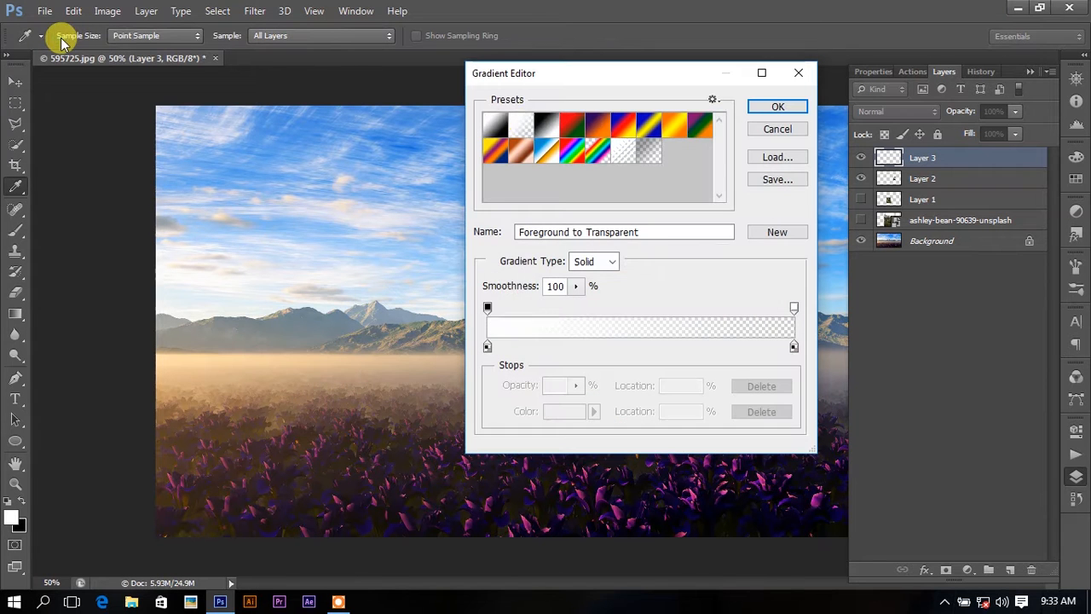
{"action": "double_click", "coordinate": [486, 345]}
{"action": "left_click", "coordinate": [365, 365]}
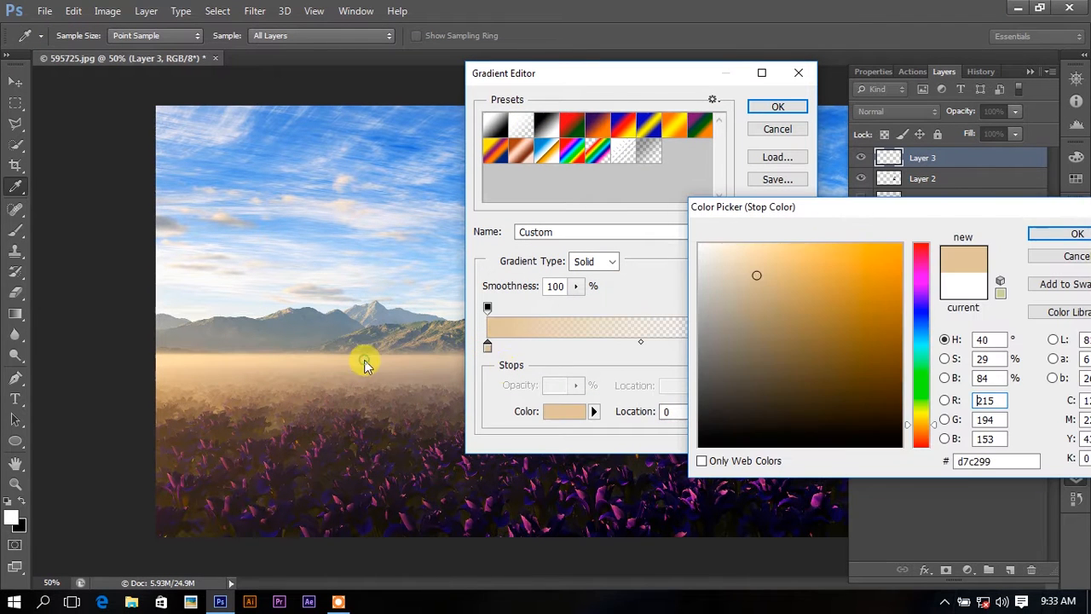
{"action": "left_click", "coordinate": [1042, 235]}
{"action": "double_click", "coordinate": [792, 349]}
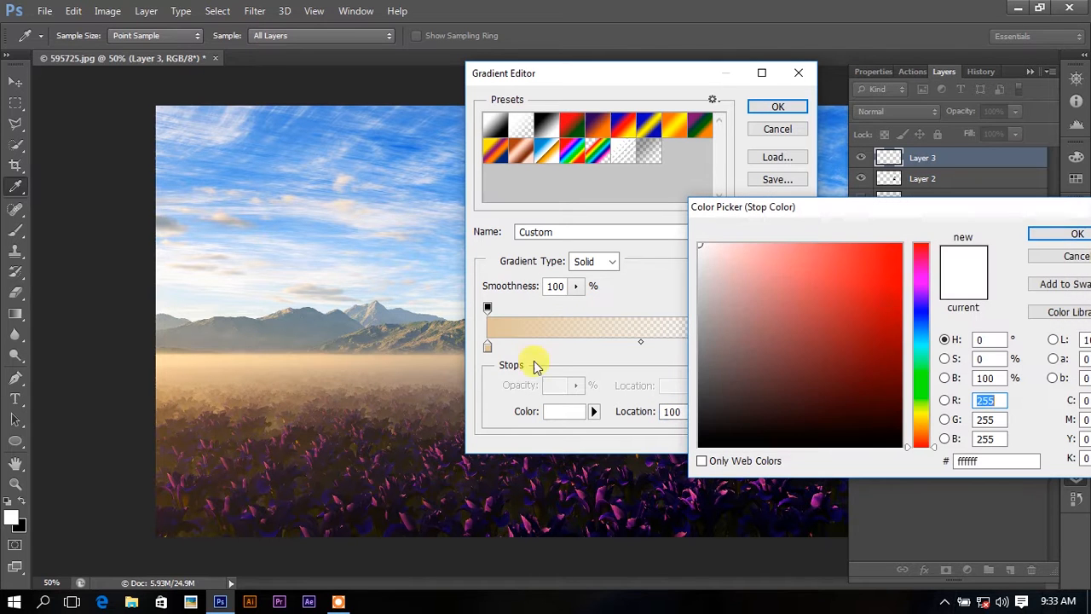
{"action": "left_click", "coordinate": [345, 347]}
{"action": "key", "text": "Return"}
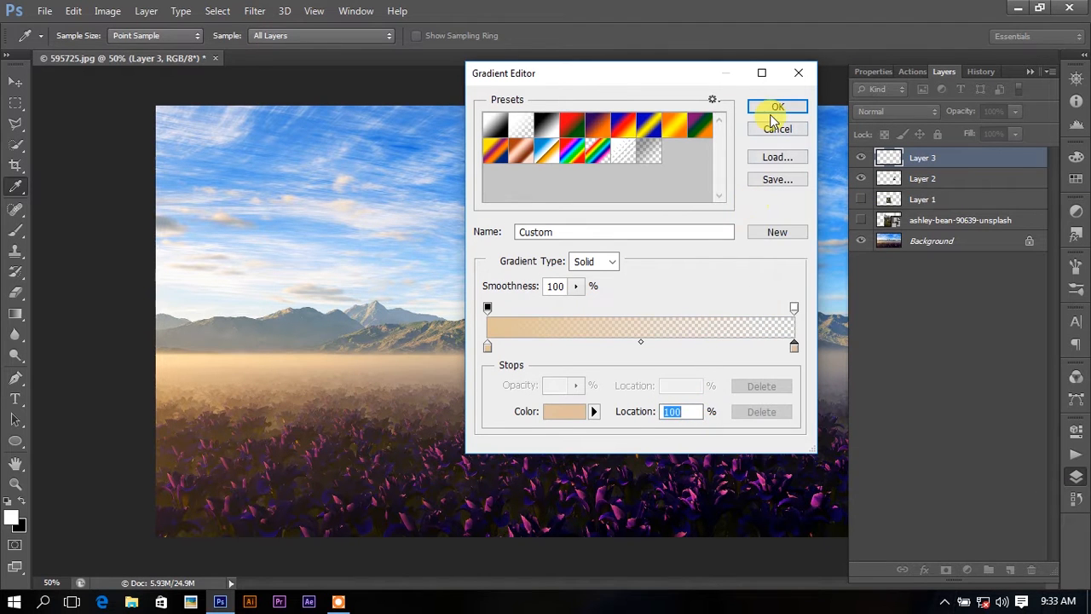
{"action": "left_click", "coordinate": [777, 107]}
- Try a radial beige gradient from the upper edge of the sky on Layer 3 and undo it
{"action": "left_click_drag", "start_coordinate": [556, 96], "coordinate": [558, 245]}
{"action": "key", "text": "ctrl+z"}
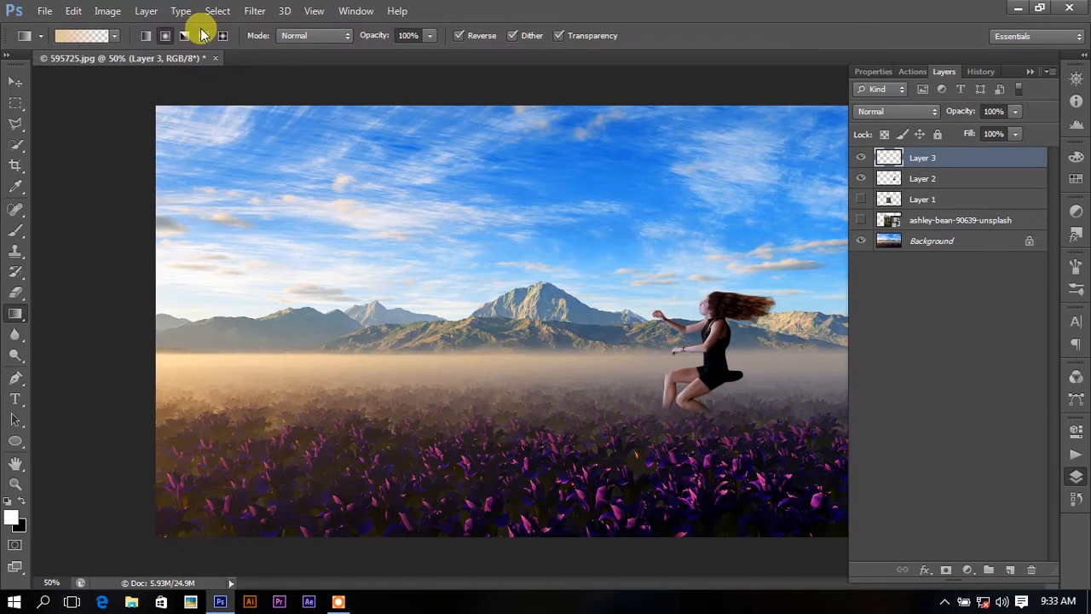
- Fill the sky area of Layer 3 with linear beige gradients fading downward from the upper image edge, with Reverse turned off
{"action": "left_click", "coordinate": [146, 35]}
{"action": "left_click_drag", "start_coordinate": [571, 88], "coordinate": [573, 234]}
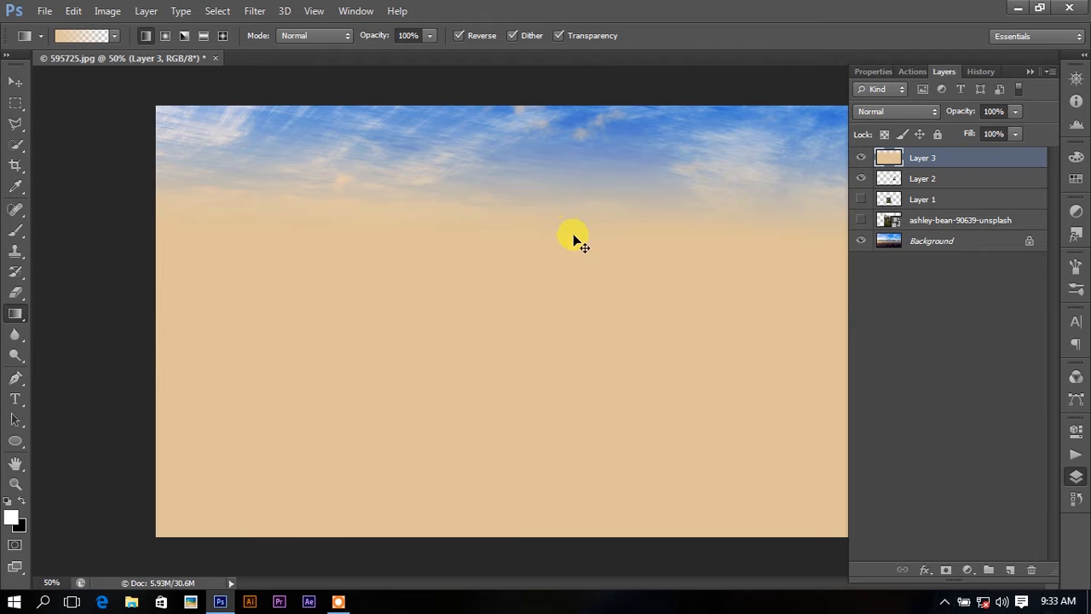
{"action": "key", "text": "ctrl+z"}
{"action": "left_click", "coordinate": [458, 35]}
{"action": "left_click_drag", "start_coordinate": [573, 92], "coordinate": [565, 245]}
{"action": "left_click_drag", "start_coordinate": [549, 102], "coordinate": [552, 224]}
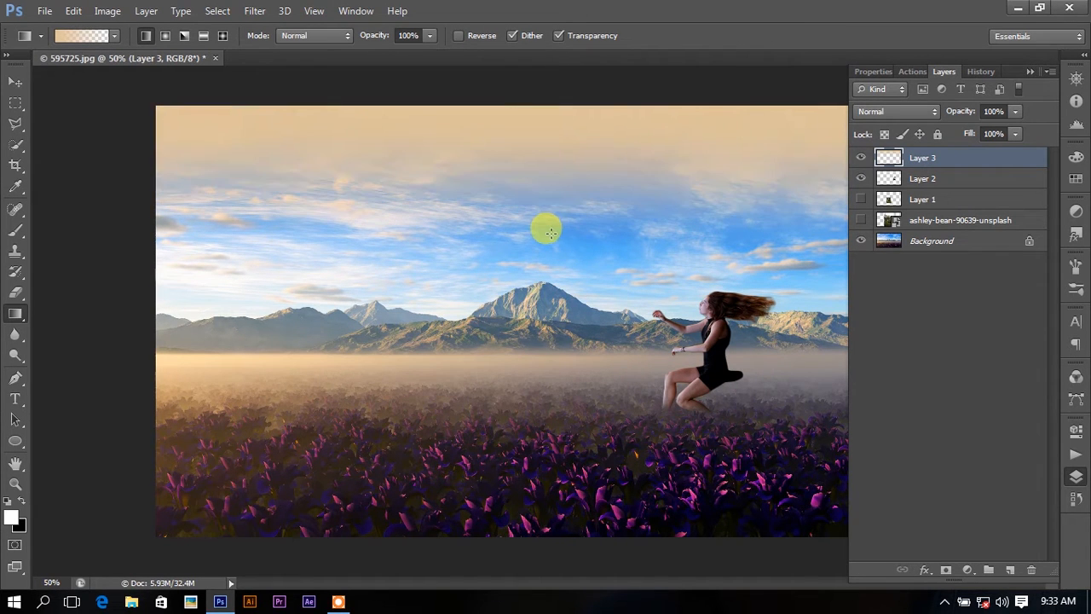
{"action": "left_click_drag", "start_coordinate": [553, 97], "coordinate": [542, 336]}
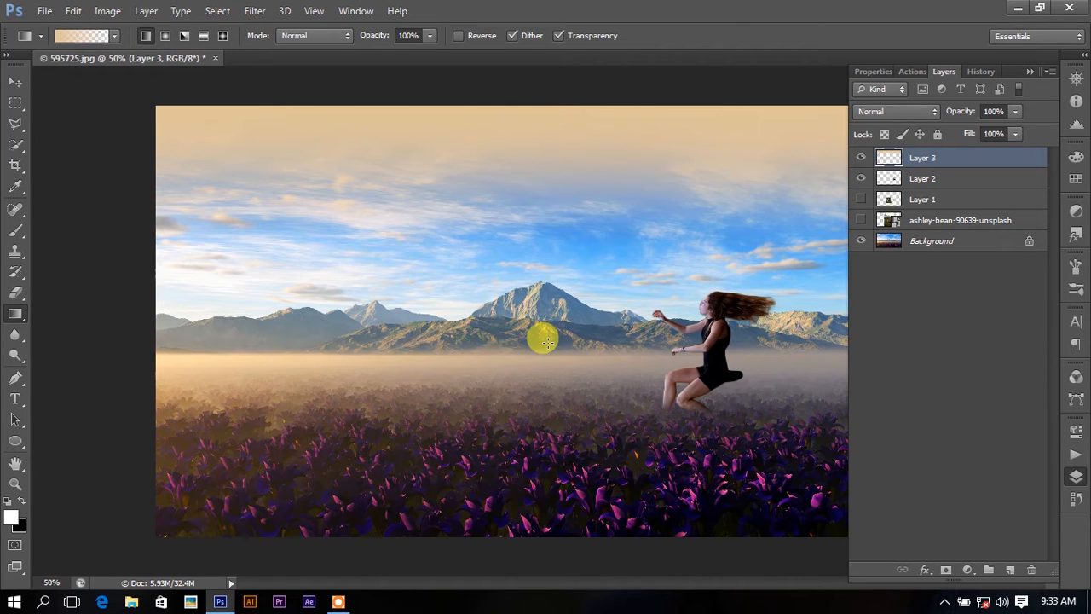
{"action": "left_click_drag", "start_coordinate": [558, 93], "coordinate": [556, 305]}
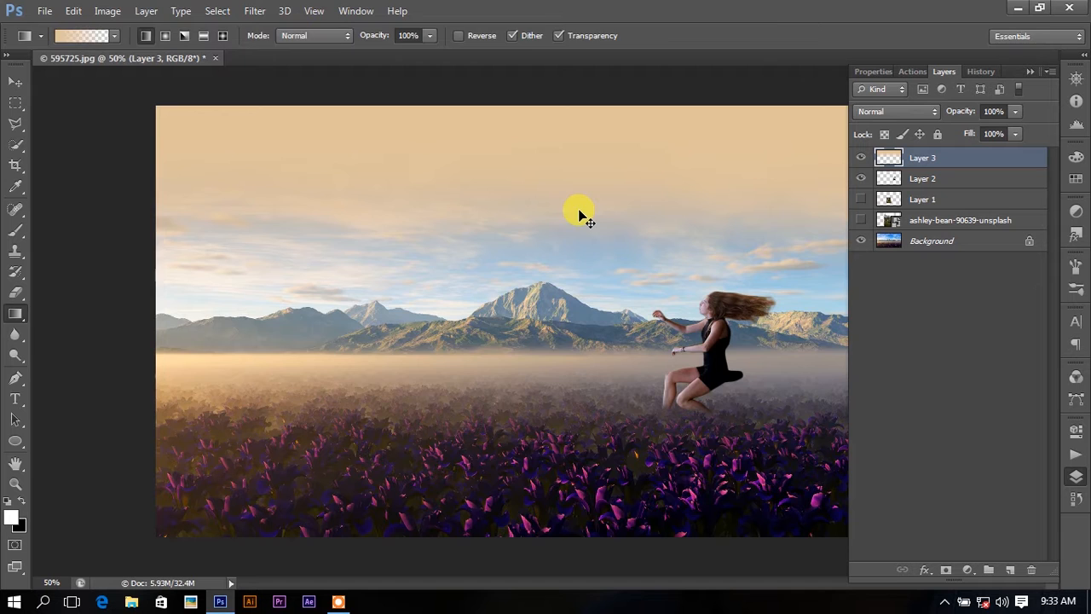
- Move the Layer 3 gradient down over the flower field and distort it wider so it spans the full image width
{"action": "key", "text": "ctrl+t"}
{"action": "left_click_drag", "start_coordinate": [583, 212], "coordinate": [573, 456]}
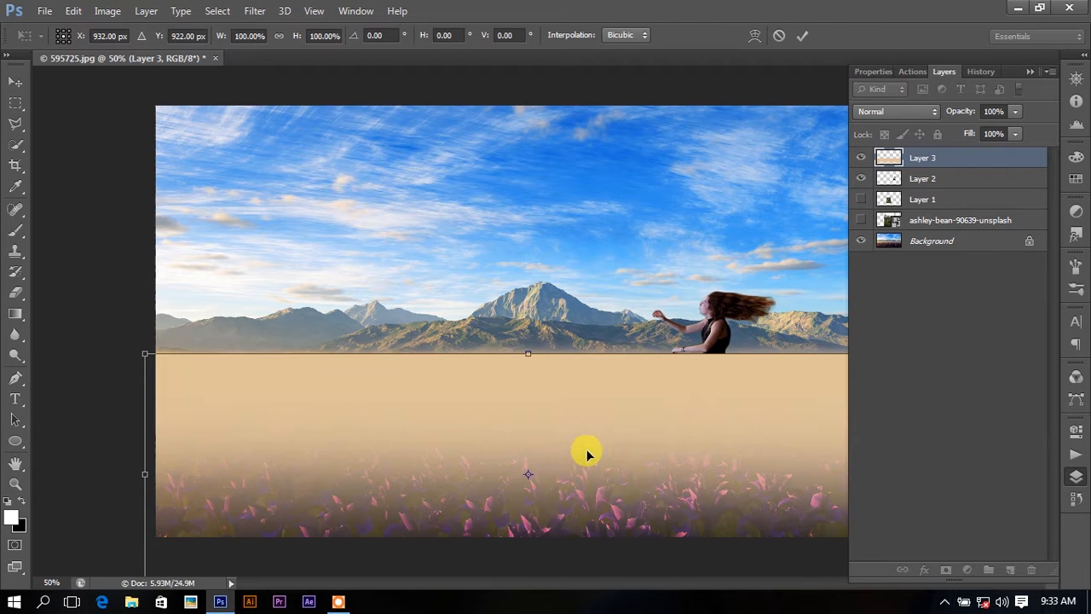
{"action": "right_click", "coordinate": [556, 423]}
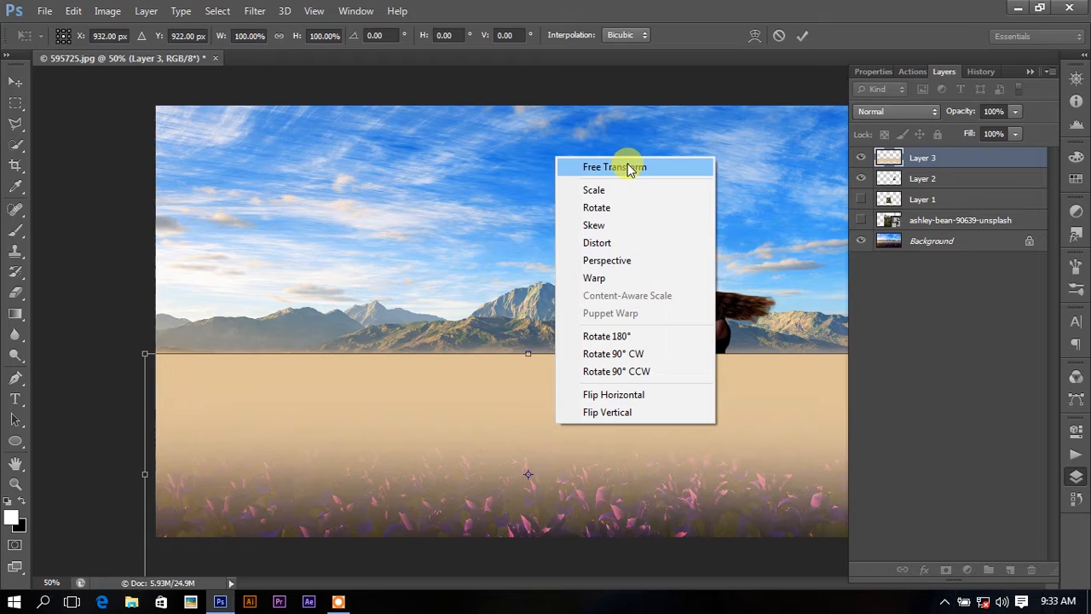
{"action": "left_click", "coordinate": [601, 243]}
{"action": "key", "text": "ctrl+minus"}
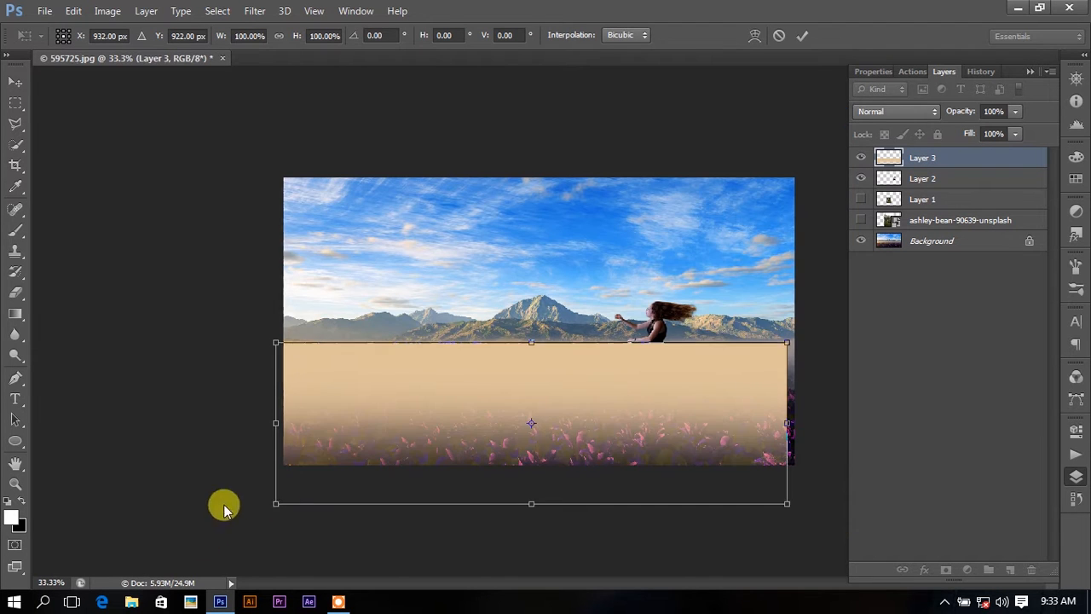
{"action": "left_click_drag", "start_coordinate": [276, 503], "coordinate": [2, 455]}
{"action": "left_click", "coordinate": [803, 37]}
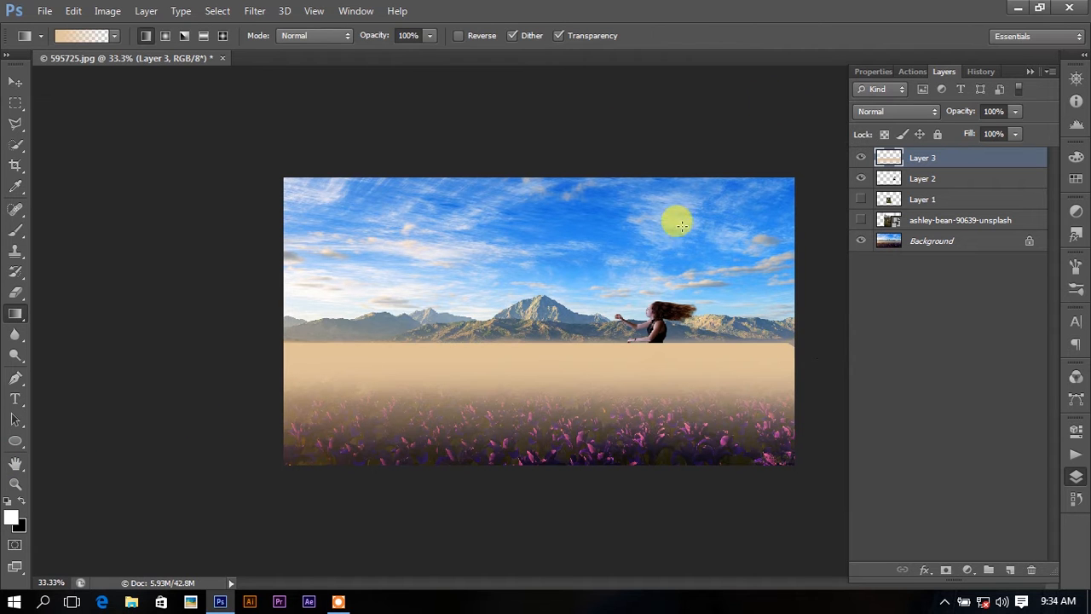
- Nudge the Layer 3 gradient up to a Y position of 907 px, near the foot of the mountains
{"action": "key", "text": "ctrl+t"}
{"action": "key", "text": "Up"}
{"action": "key", "text": "Up"}
{"action": "key", "text": "Up"}
{"action": "key", "text": "Up"}
{"action": "key", "text": "Up"}
{"action": "key", "text": "Up"}
{"action": "key", "text": "Up"}
{"action": "key", "text": "Up"}
{"action": "key", "text": "Up"}
{"action": "key", "text": "Up"}
{"action": "key", "text": "Up"}
{"action": "key", "text": "Up"}
{"action": "key", "text": "Up"}
{"action": "key", "text": "Up"}
{"action": "key", "text": "Up"}
{"action": "key", "text": "Up"}
{"action": "key", "text": "Up"}
{"action": "key", "text": "Up"}
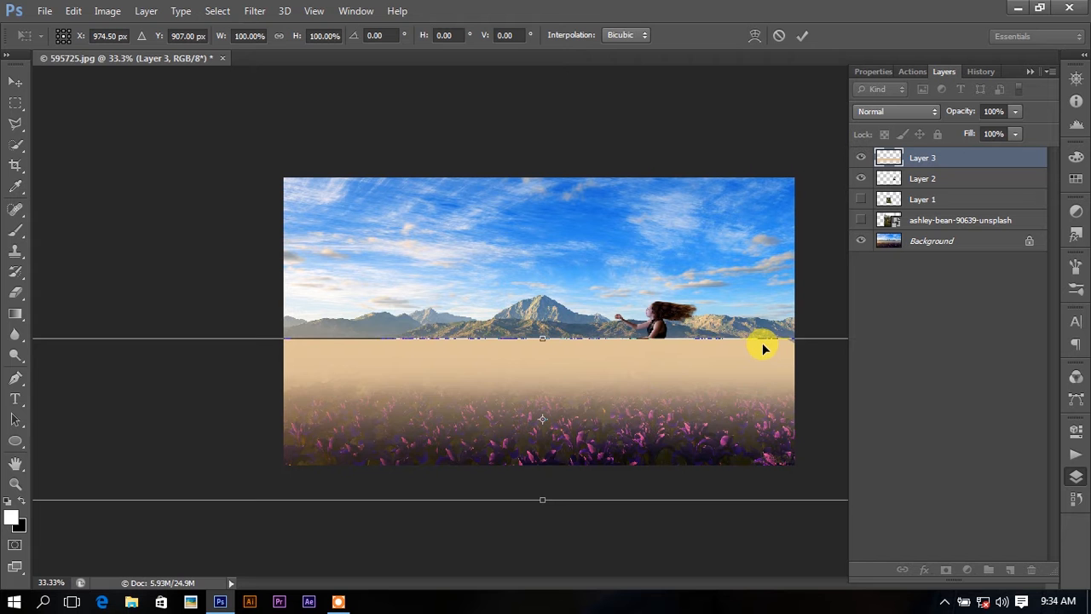
{"action": "left_click", "coordinate": [810, 34]}
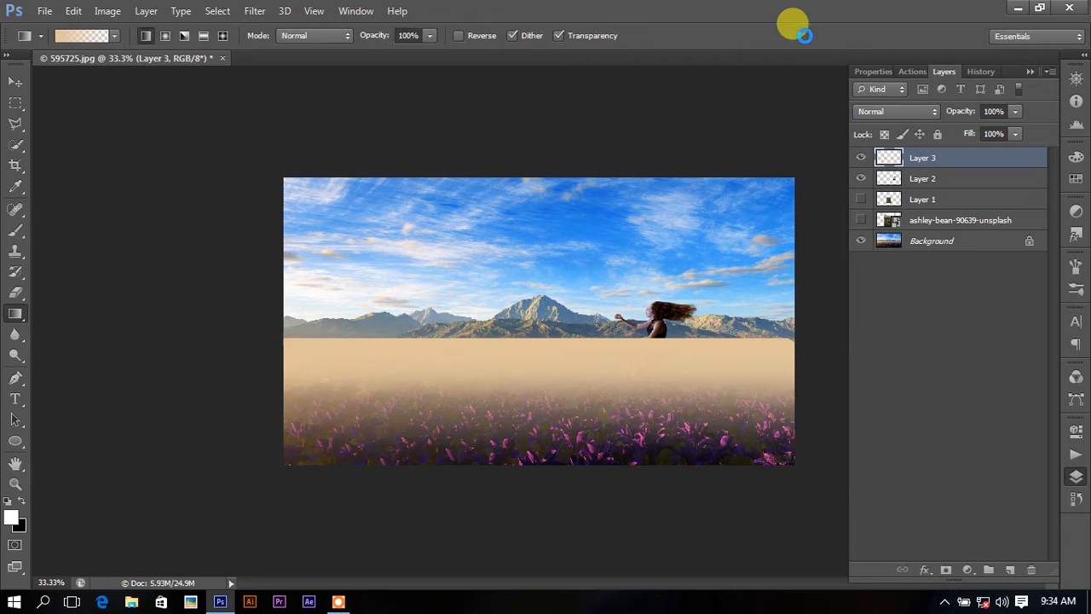
- Apply a Gaussian Blur with a radius of 66.4 pixels to the gradient on Layer 3
{"action": "left_click", "coordinate": [255, 12]}
{"action": "mouse_move", "coordinate": [307, 173]}
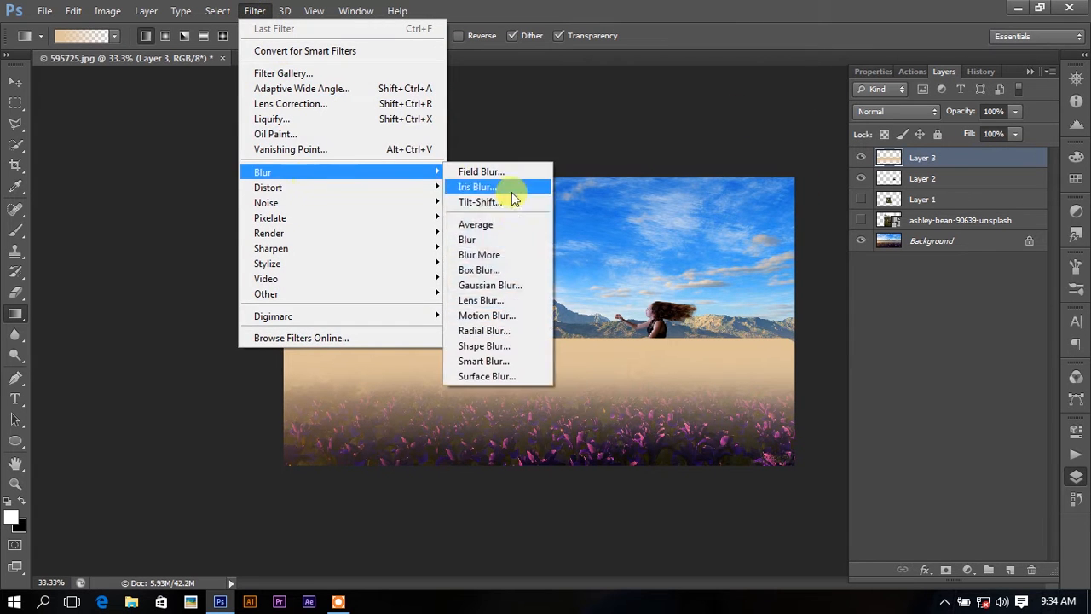
{"action": "left_click", "coordinate": [490, 280]}
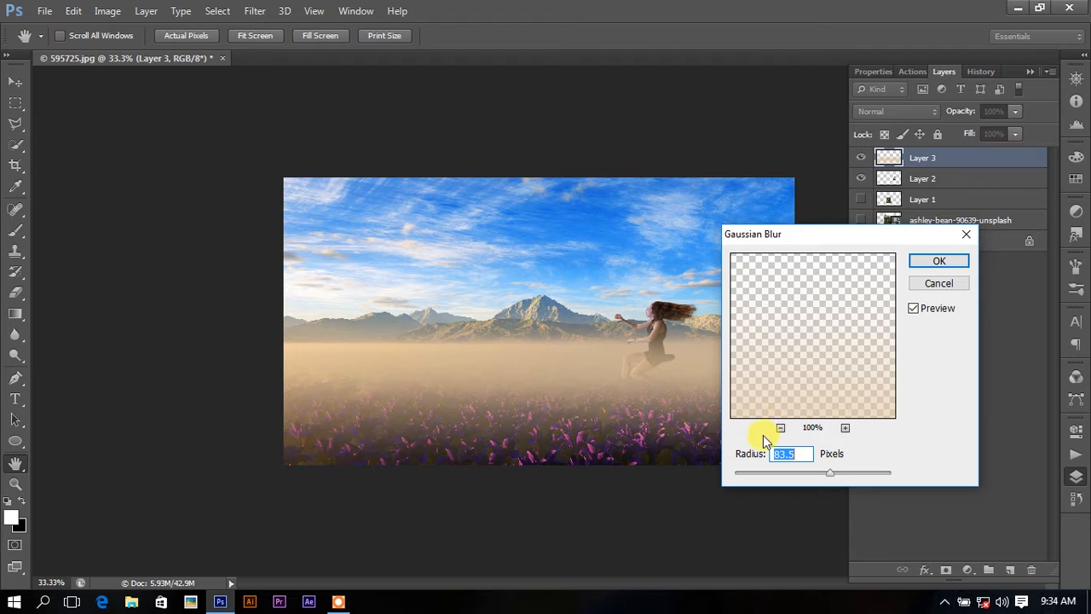
{"action": "left_click_drag", "start_coordinate": [801, 472], "coordinate": [826, 474]}
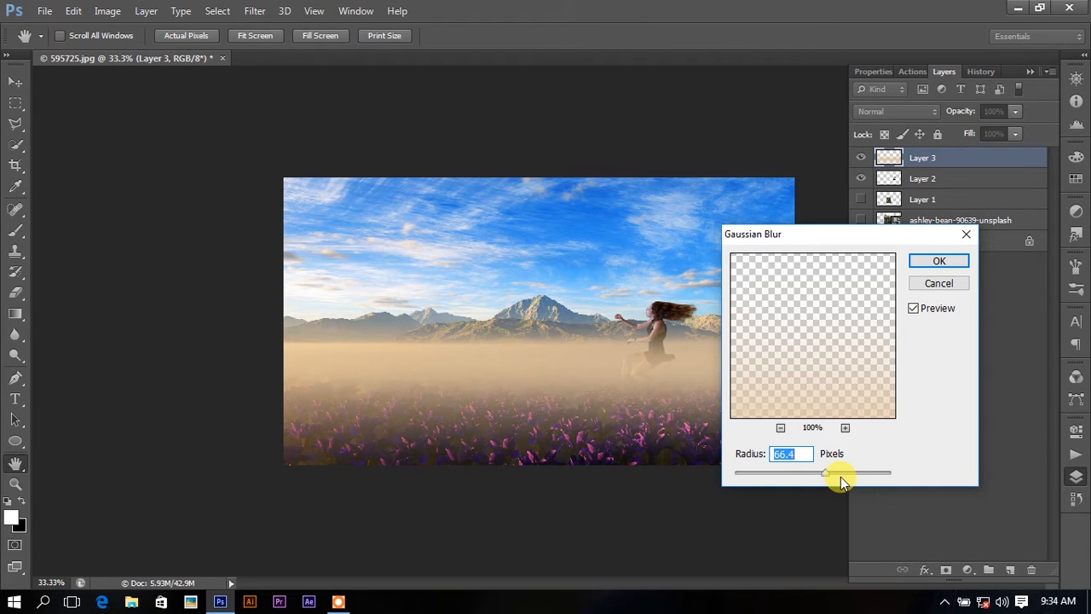
{"action": "left_click", "coordinate": [939, 261]}
{"action": "key", "text": "g"}
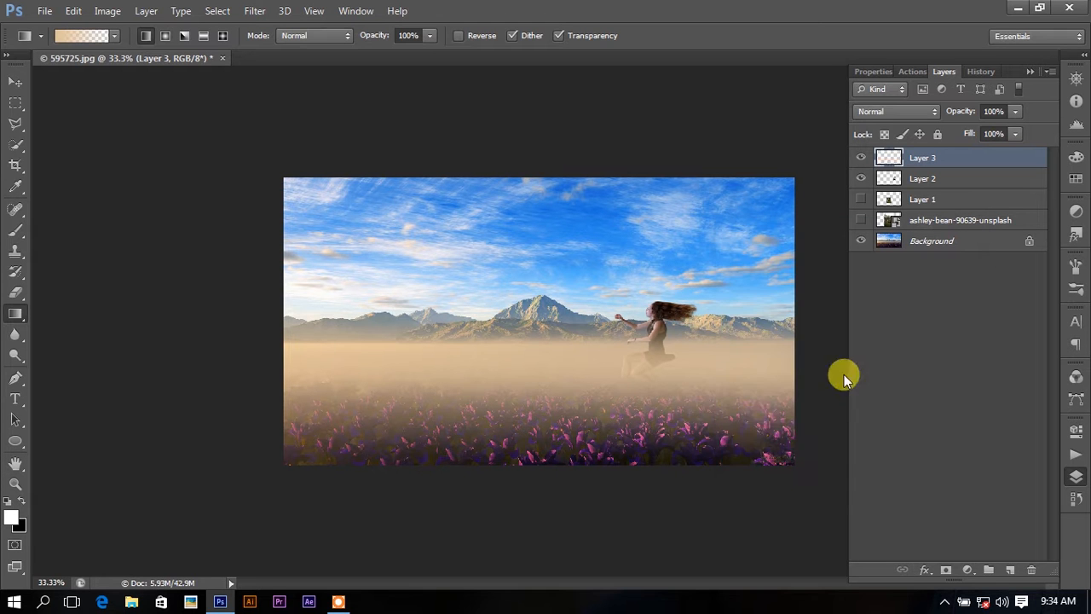
- Set Layer 3's blending mode to Soft Light and toggle its visibility to compare the effect
{"action": "left_click", "coordinate": [861, 158]}
{"action": "left_click", "coordinate": [861, 157]}
{"action": "left_click", "coordinate": [900, 111]}
{"action": "left_click", "coordinate": [871, 332]}
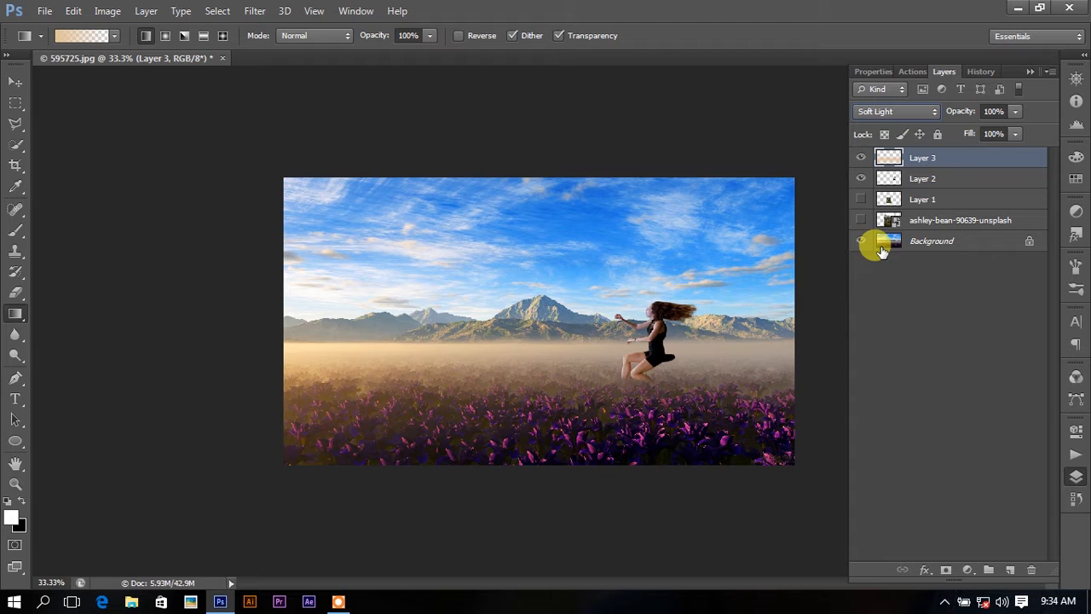
{"action": "left_click", "coordinate": [863, 159]}
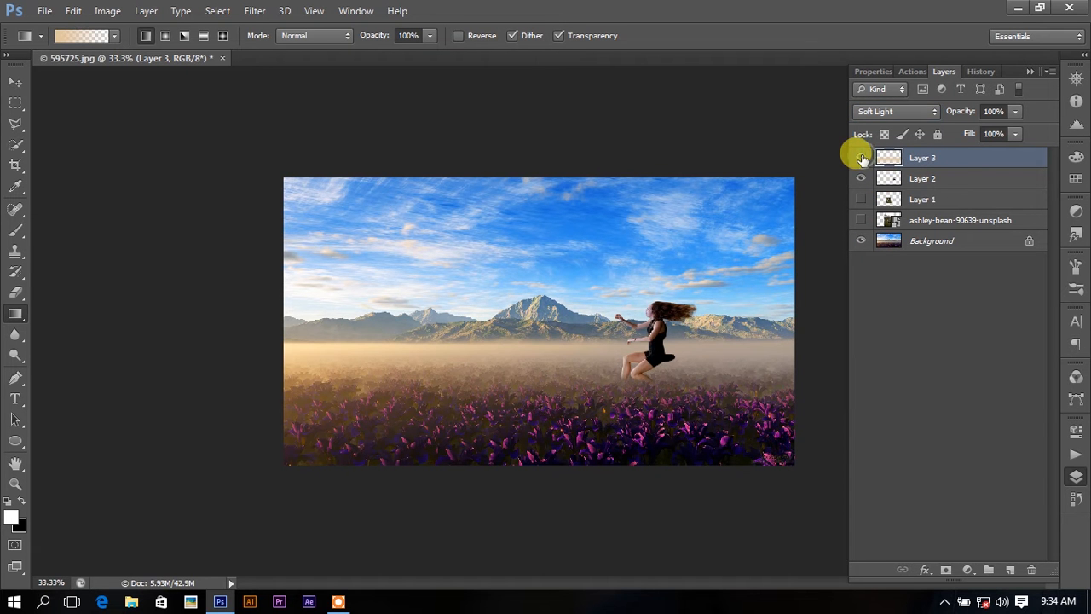
- Duplicate Layer 3 and set the copy's blending mode to Normal
{"action": "key", "text": "ctrl+plus"}
{"action": "key", "text": "ctrl+plus"}
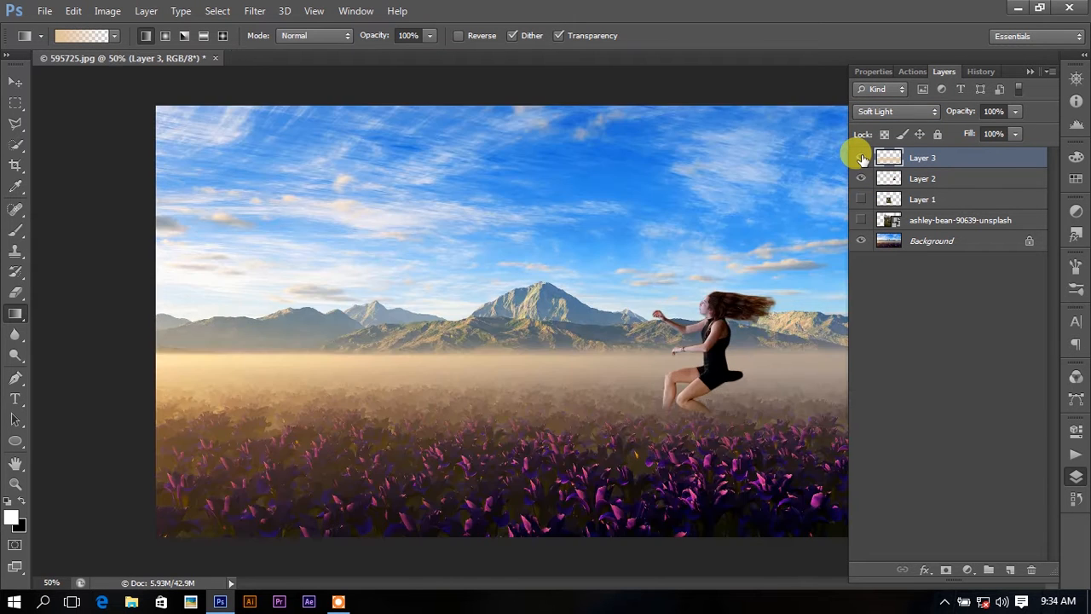
{"action": "left_click_drag", "start_coordinate": [810, 381], "coordinate": [828, 267]}
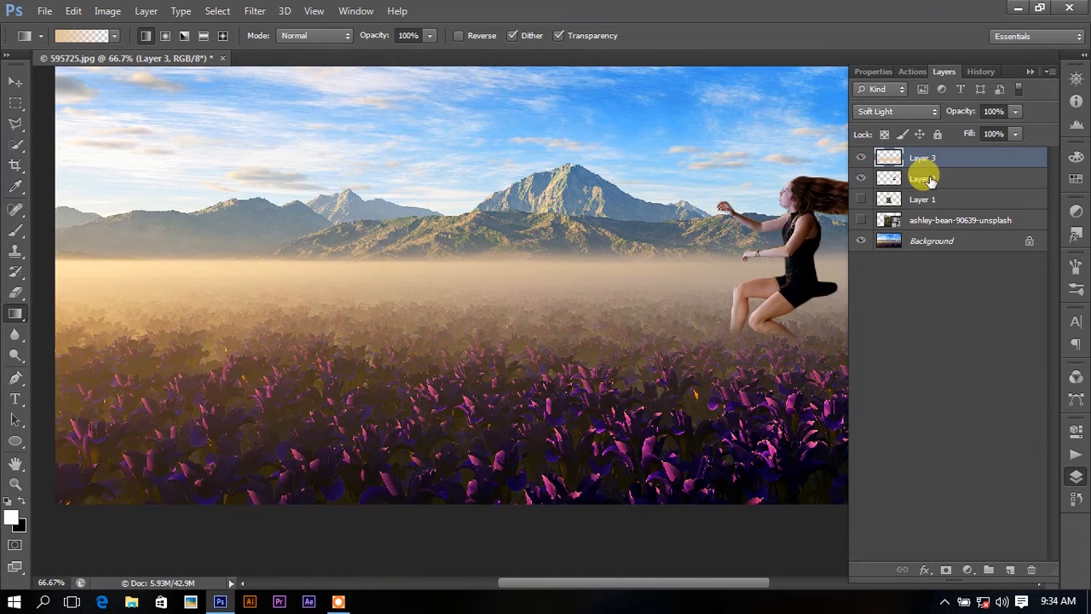
{"action": "key", "text": "ctrl+j"}
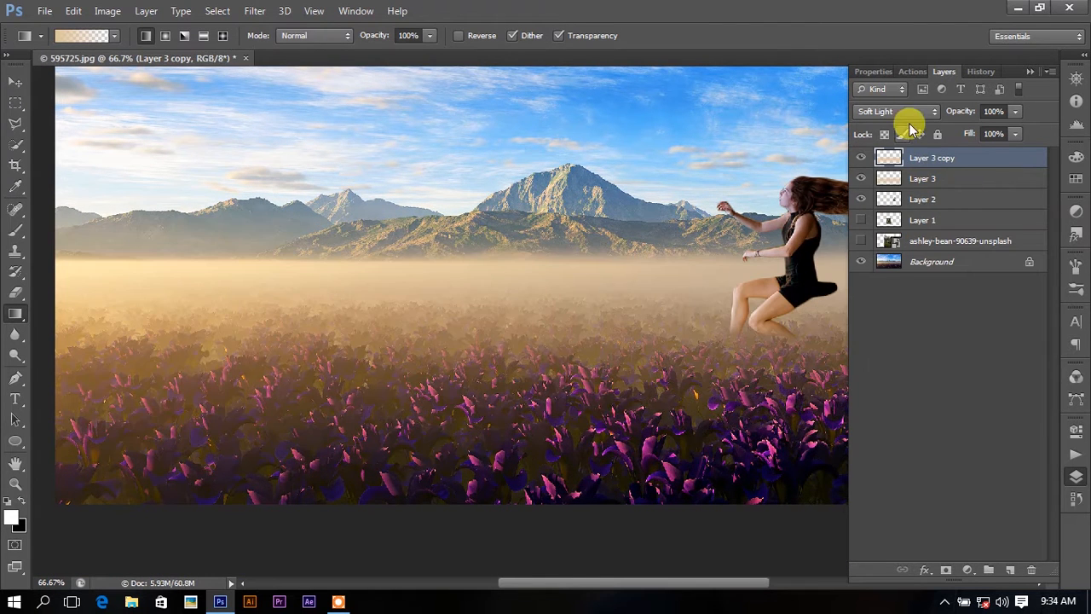
{"action": "left_click", "coordinate": [902, 112]}
{"action": "left_click", "coordinate": [893, 123]}
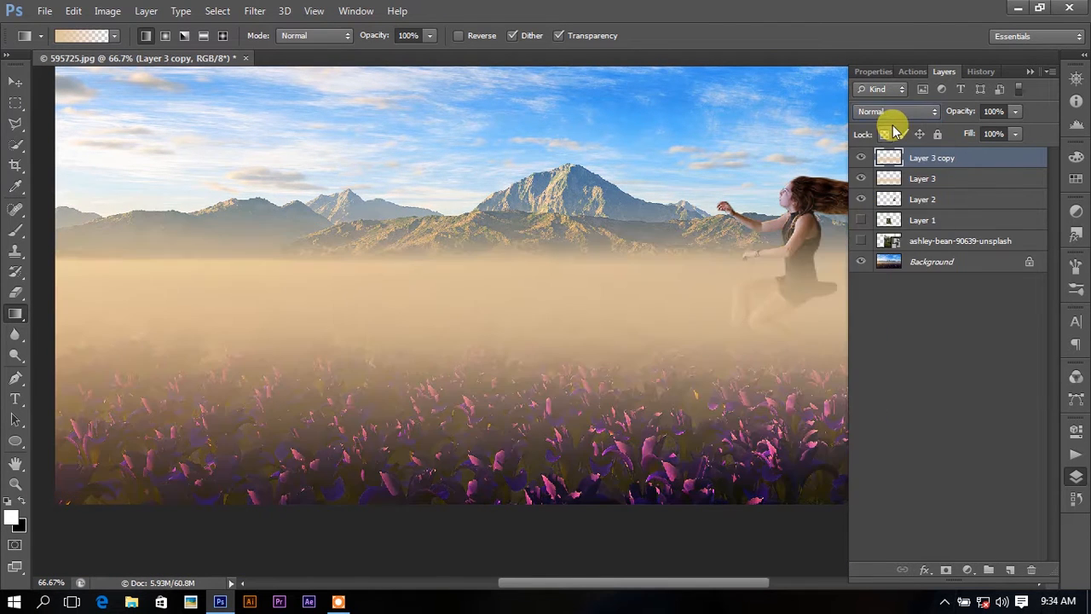
- Erase the mist over the left part of the flower field on Layer 3 copy with a 400 px eraser
{"action": "left_click", "coordinate": [15, 292]}
{"action": "key", "text": "ctrl+minus"}
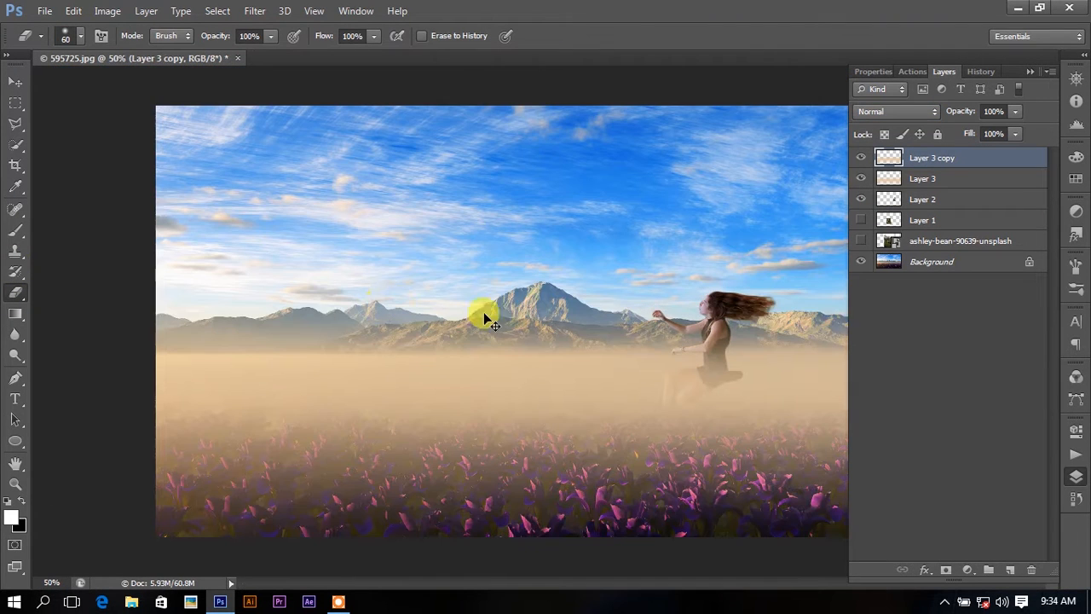
{"action": "key", "text": "bracketright"}
{"action": "key", "text": "bracketright"}
{"action": "key", "text": "bracketright"}
{"action": "key", "text": "bracketright"}
{"action": "key", "text": "bracketright"}
{"action": "key", "text": "bracketright"}
{"action": "key", "text": "bracketleft"}
{"action": "mouse_move", "coordinate": [504, 275]}
{"action": "left_mouse_down"}
{"action": "mouse_move", "coordinate": [502, 307]}
{"action": "mouse_move", "coordinate": [241, 341]}
{"action": "mouse_move", "coordinate": [108, 340]}
{"action": "mouse_move", "coordinate": [173, 320]}
{"action": "mouse_move", "coordinate": [115, 408]}
{"action": "mouse_move", "coordinate": [286, 407]}
{"action": "mouse_move", "coordinate": [345, 394]}
{"action": "mouse_move", "coordinate": [467, 319]}
{"action": "left_mouse_up"}
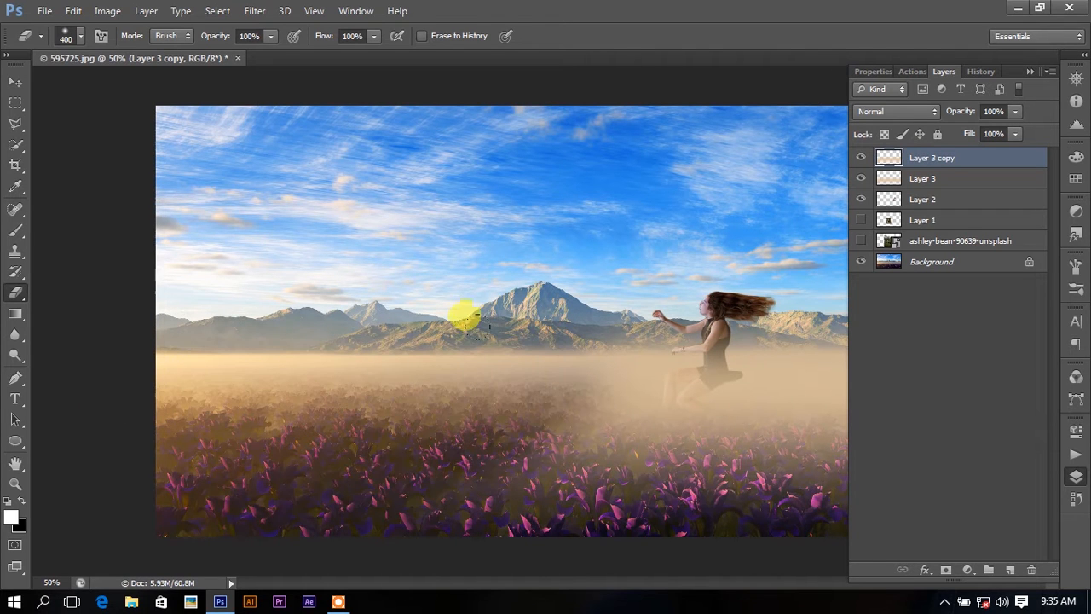
- Load the woman's outline from Layer 2 as a selection and invert it
{"action": "left_click", "coordinate": [888, 202], "text": "ctrl"}
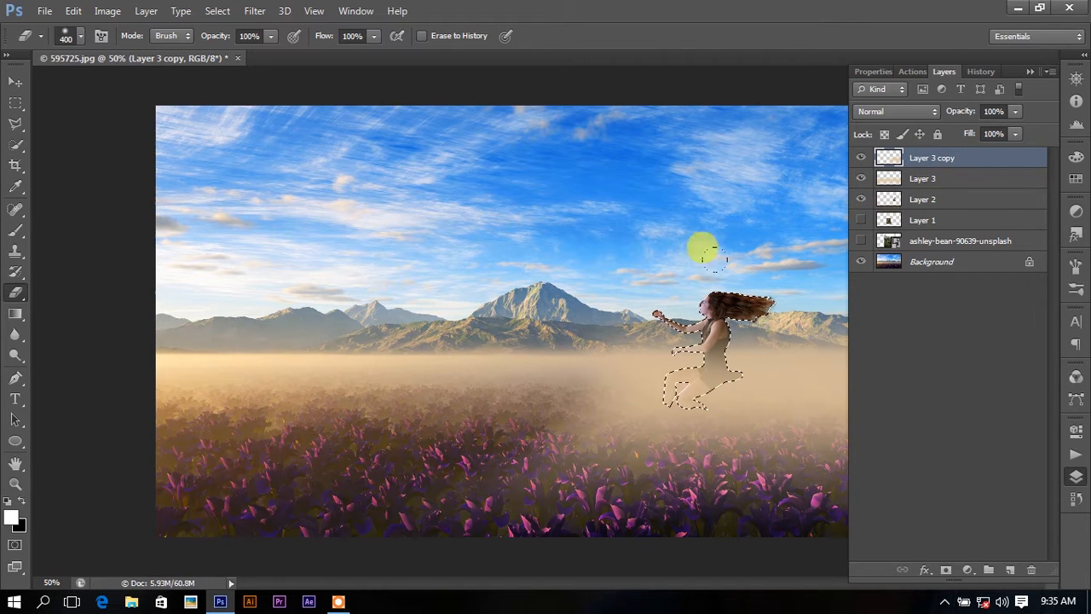
{"action": "key", "text": "m"}
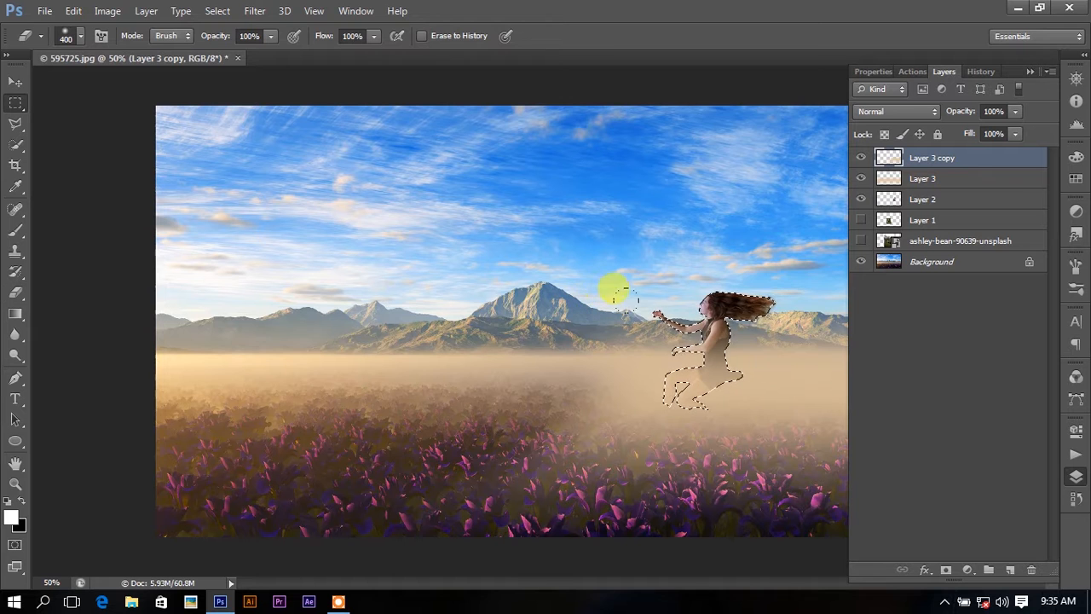
{"action": "right_click", "coordinate": [704, 343]}
{"action": "left_click", "coordinate": [739, 34]}
{"action": "left_click", "coordinate": [16, 290]}
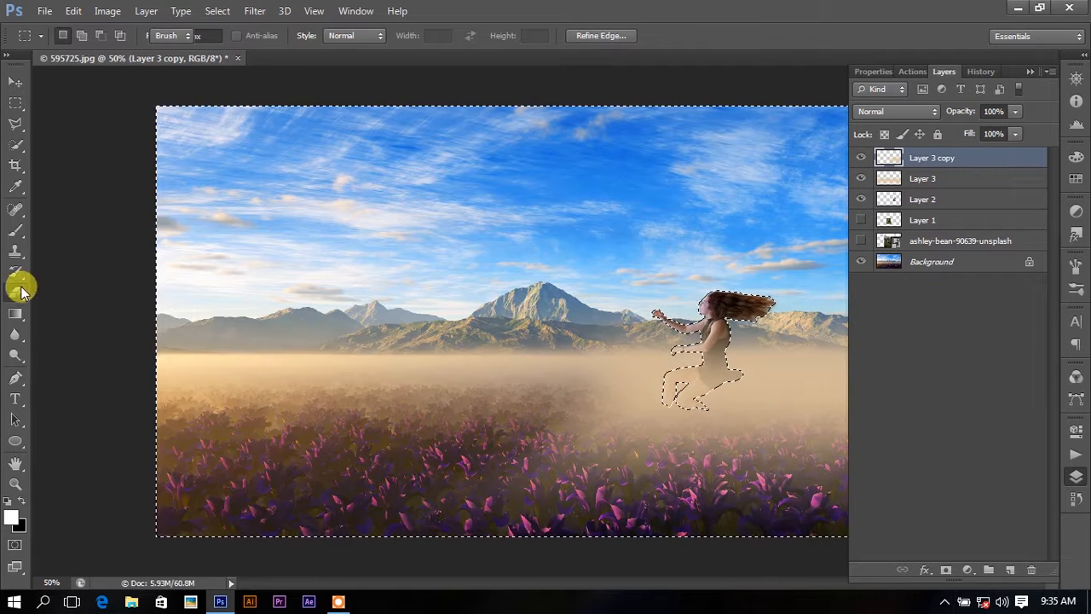
- Erase the mist on Layer 3 copy over the flower field and around the woman, keeping it only within her outline
{"action": "left_click_drag", "start_coordinate": [530, 482], "coordinate": [673, 452]}
{"action": "left_click_drag", "start_coordinate": [732, 486], "coordinate": [602, 492]}
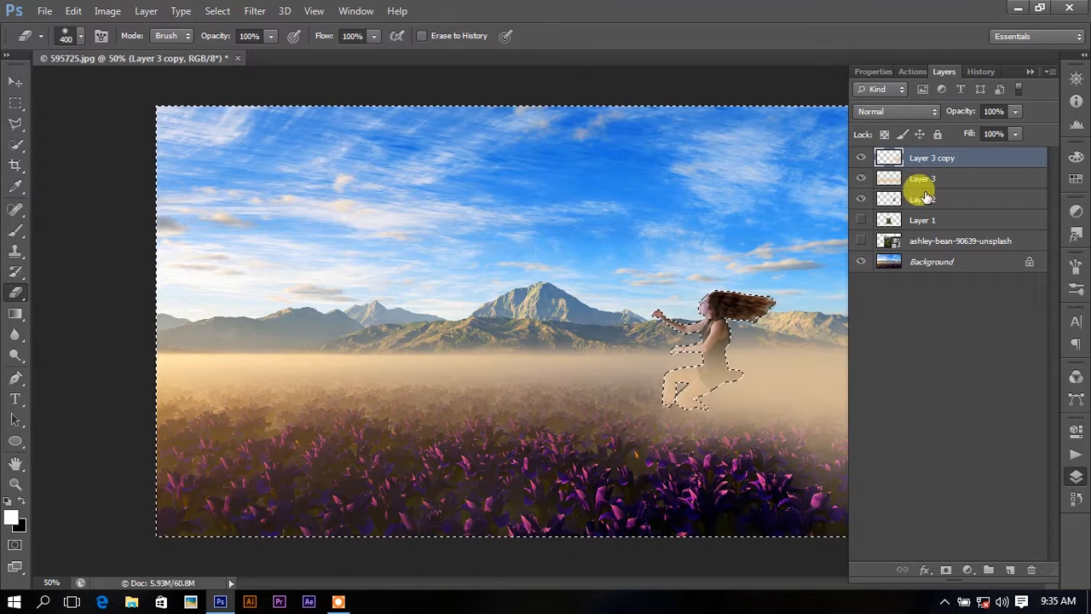
{"action": "left_click_drag", "start_coordinate": [1010, 75], "coordinate": [410, 80]}
{"action": "mouse_move", "coordinate": [743, 316]}
{"action": "left_mouse_down"}
{"action": "mouse_move", "coordinate": [851, 331]}
{"action": "mouse_move", "coordinate": [854, 391]}
{"action": "mouse_move", "coordinate": [734, 429]}
{"action": "left_mouse_up"}
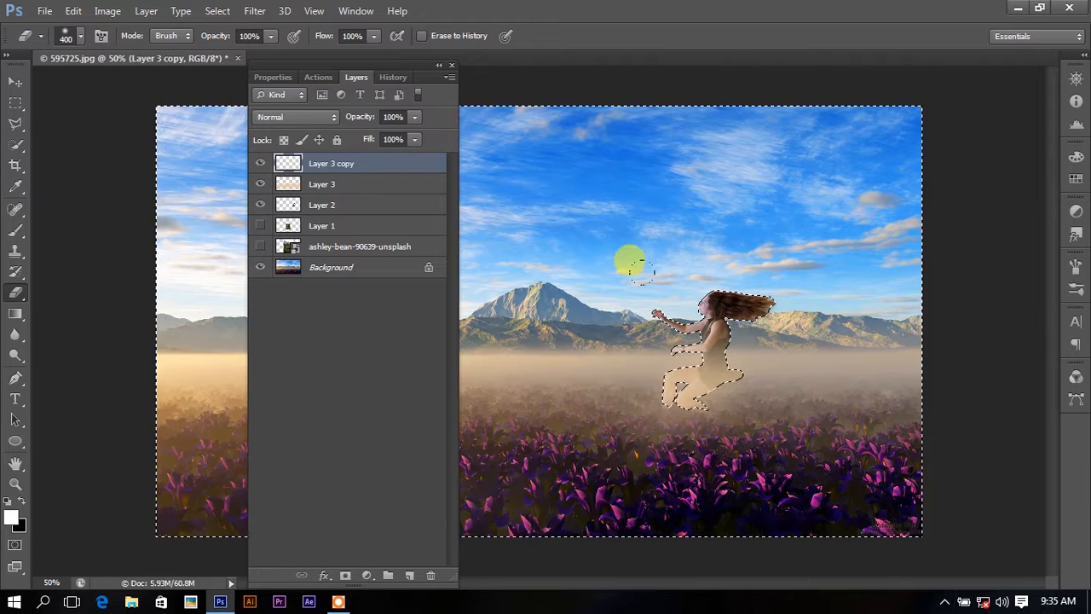
- Deselect and reduce the opacity of Layer 3 copy to 35%
{"action": "left_click", "coordinate": [15, 81]}
{"action": "key", "text": "m"}
{"action": "right_click", "coordinate": [723, 361]}
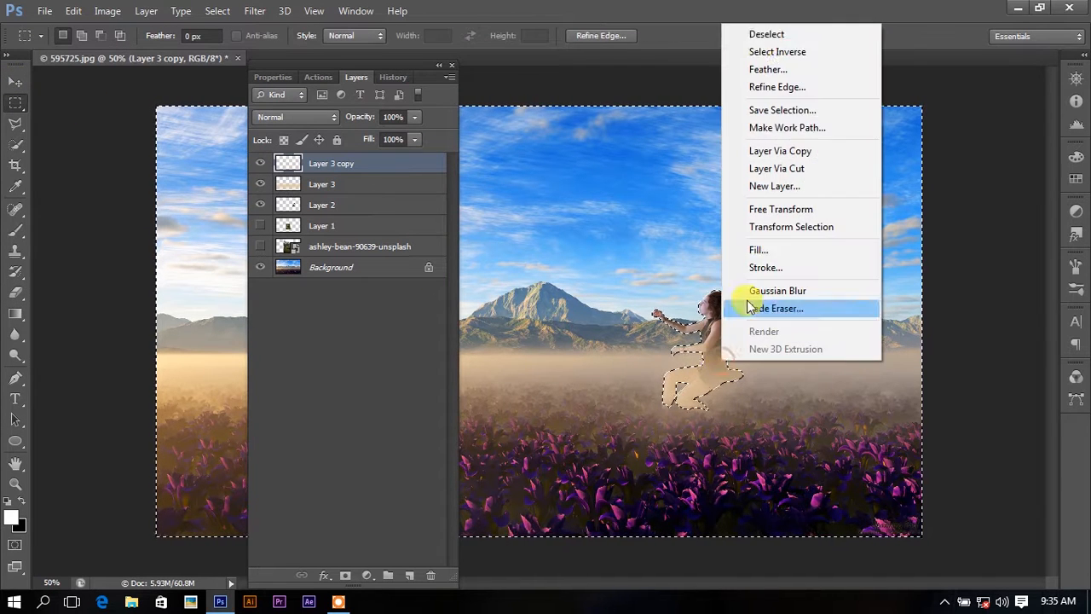
{"action": "left_click", "coordinate": [755, 35]}
{"action": "left_click_drag", "start_coordinate": [399, 135], "coordinate": [362, 154]}
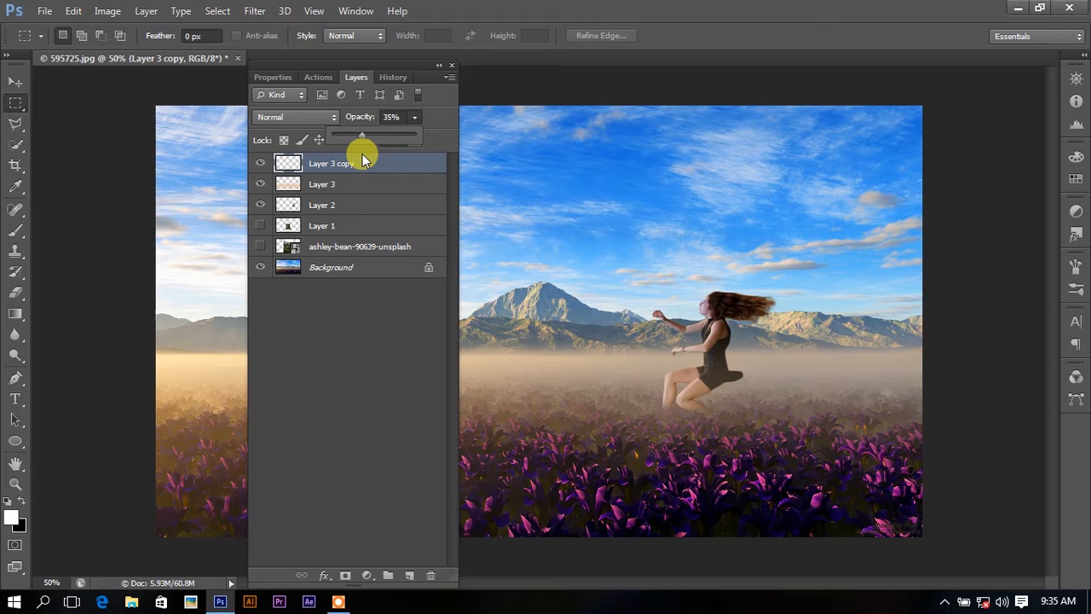
{"action": "left_click_drag", "start_coordinate": [351, 63], "coordinate": [975, 115]}
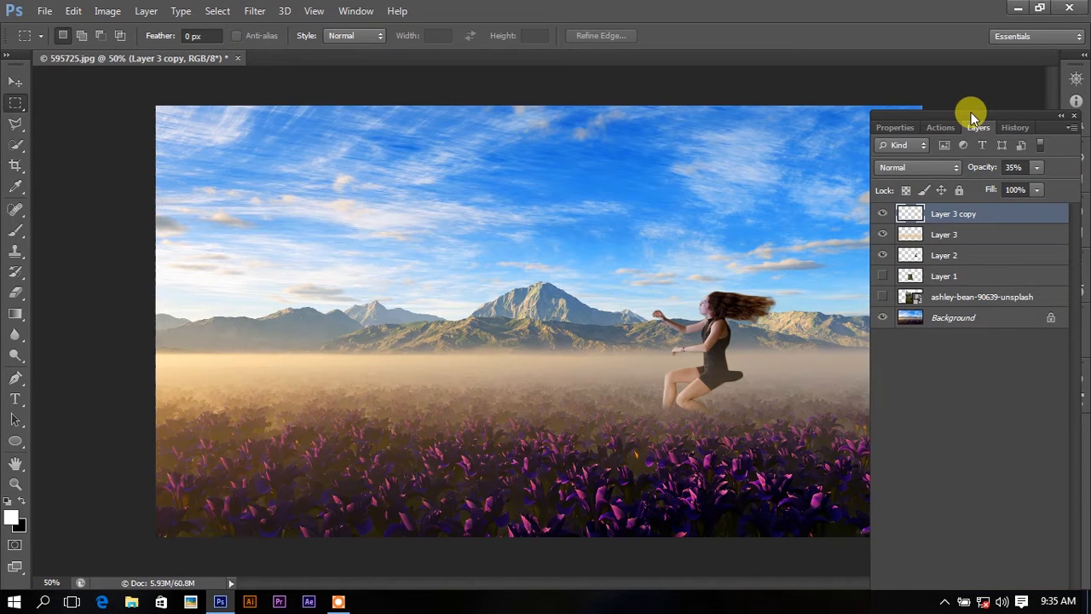
{"action": "key", "text": "ctrl+minus"}
{"action": "key", "text": "ctrl+minus"}
{"action": "key", "text": "ctrl+plus"}
{"action": "key", "text": "ctrl+plus"}
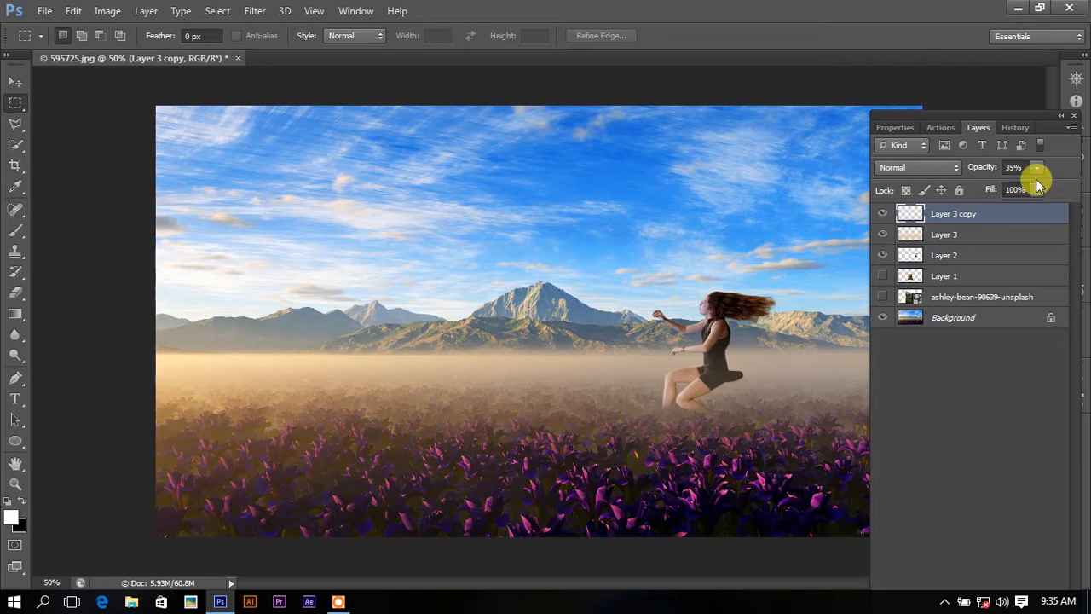
{"action": "left_click_drag", "start_coordinate": [1023, 115], "coordinate": [1015, 81]}
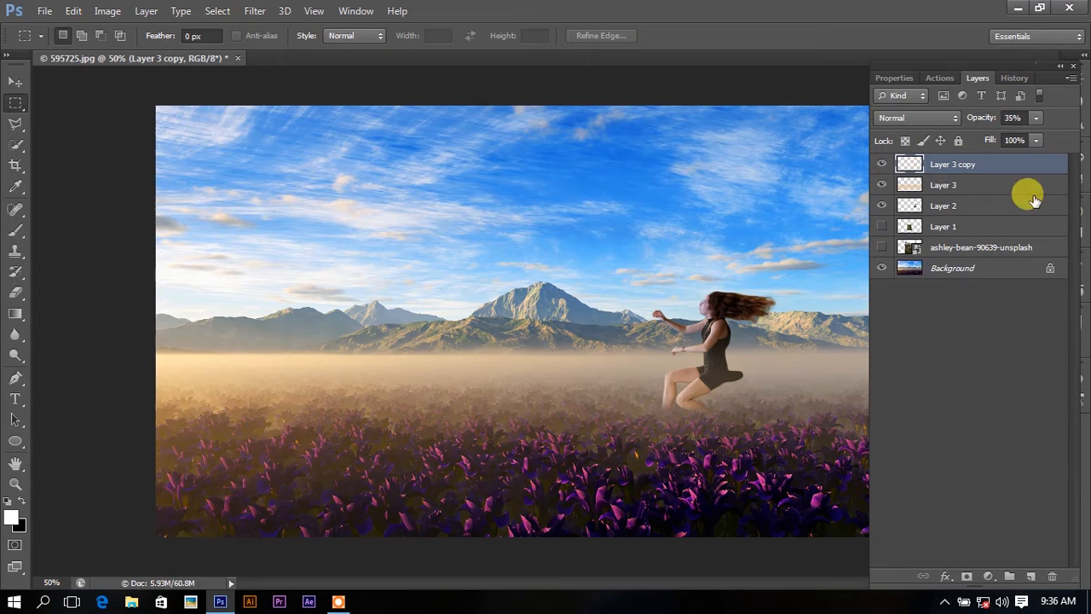
- Create a new layer above Layer 3 copy and load the woman's outline from Layer 2 as a selection for it
{"action": "left_click", "coordinate": [1025, 578]}
{"action": "left_click", "coordinate": [905, 229], "text": "shift"}
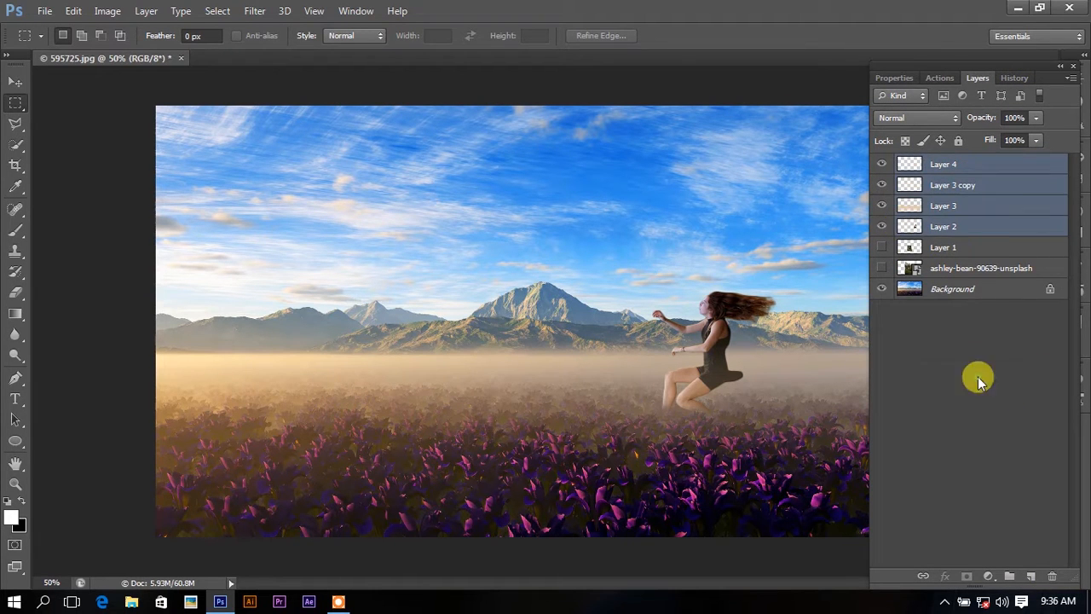
{"action": "left_click", "coordinate": [972, 341]}
{"action": "left_click", "coordinate": [908, 228], "text": "ctrl"}
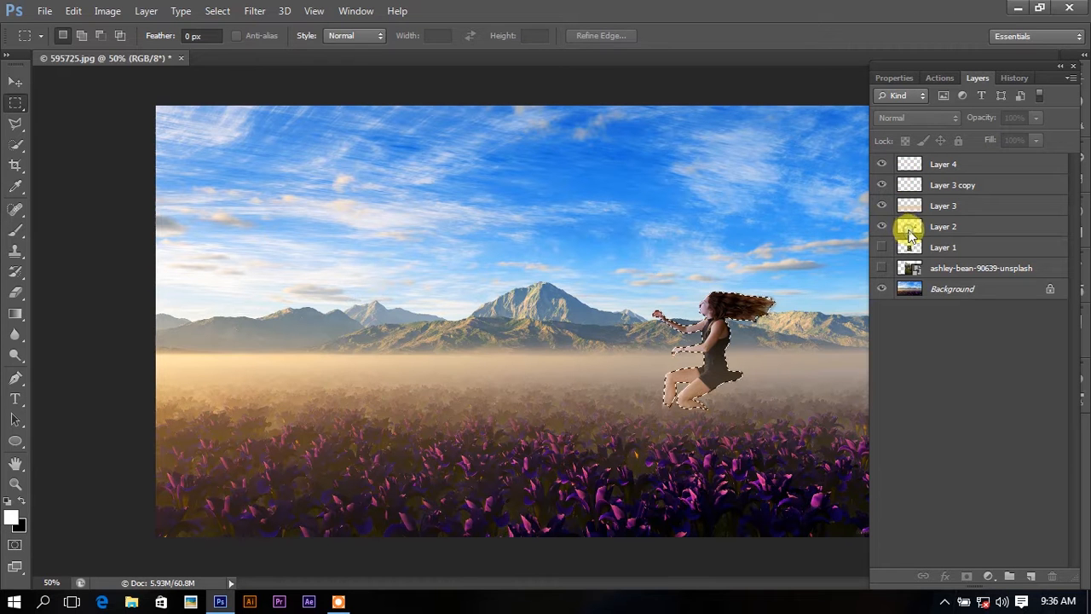
{"action": "left_click", "coordinate": [911, 165]}
- Set the foreground colour to a bright orange
{"action": "left_click", "coordinate": [14, 518]}
{"action": "left_click_drag", "start_coordinate": [920, 445], "coordinate": [921, 425]}
{"action": "left_click", "coordinate": [902, 269]}
{"action": "left_click", "coordinate": [1076, 233]}
{"action": "key", "text": "m"}
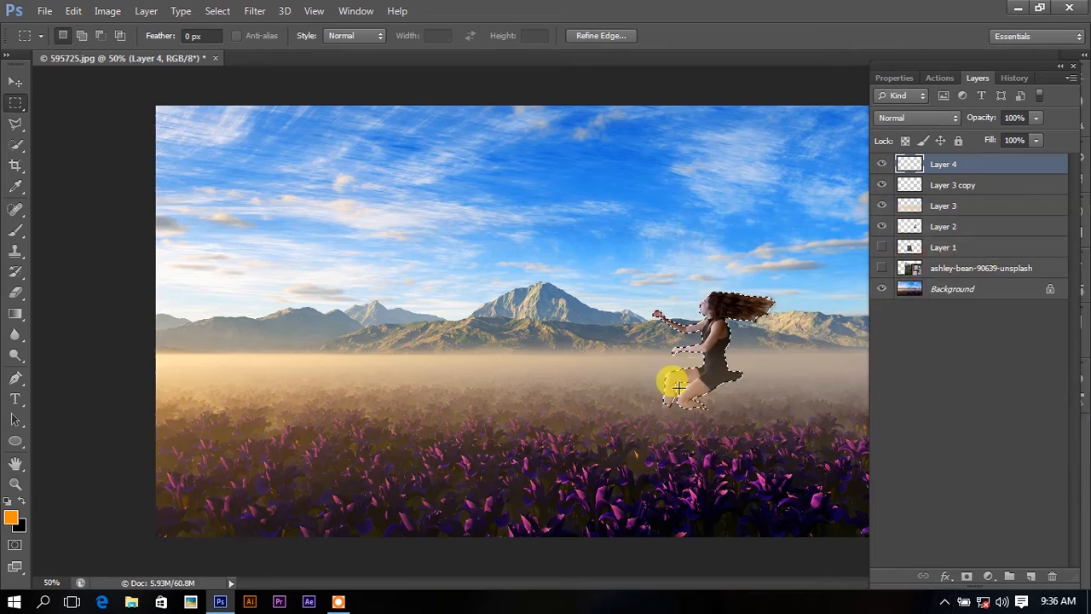
- Paint an orange rim light along the front of the woman's raised shin on Layer 4 with a 60 px brush
{"action": "scroll", "coordinate": [665, 381], "scroll_direction": "up", "scroll_amount": 5}
{"action": "left_click_drag", "start_coordinate": [528, 372], "coordinate": [426, 295]}
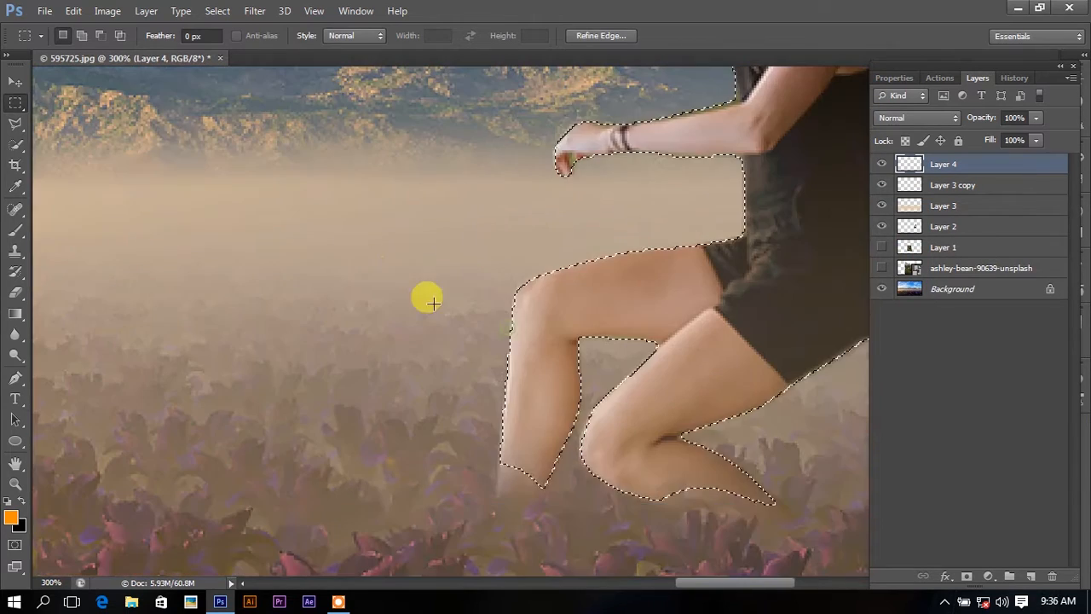
{"action": "left_click", "coordinate": [15, 232]}
{"action": "key", "text": "bracketleft"}
{"action": "key", "text": "bracketleft"}
{"action": "key", "text": "bracketleft"}
{"action": "key", "text": "bracketleft"}
{"action": "key", "text": "bracketleft"}
{"action": "key", "text": "bracketleft"}
{"action": "key", "text": "bracketleft"}
{"action": "key", "text": "bracketleft"}
{"action": "key", "text": "bracketleft"}
{"action": "key", "text": "bracketleft"}
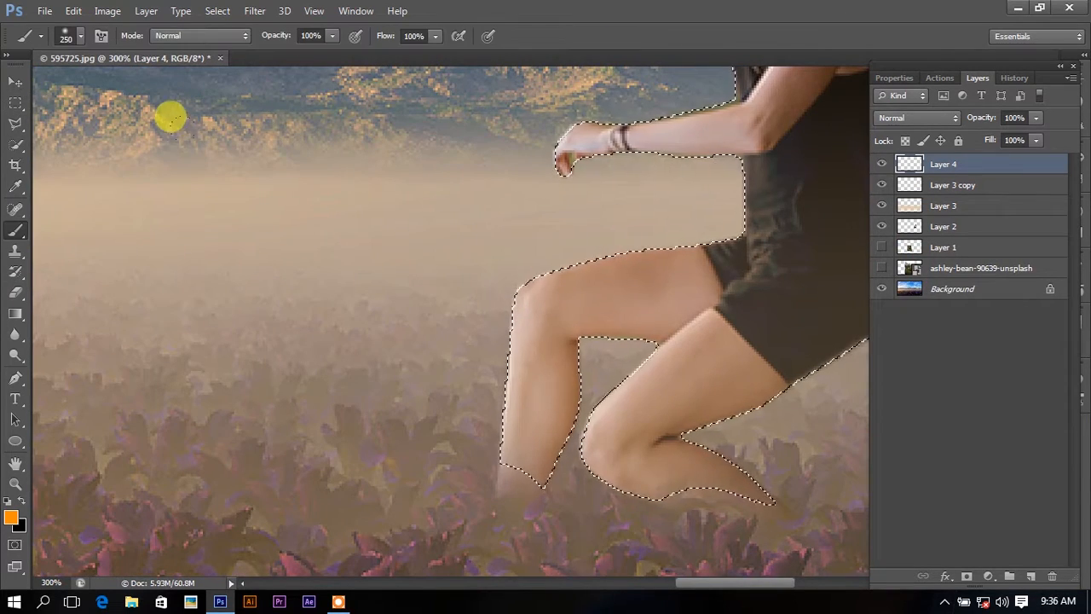
{"action": "left_click_drag", "start_coordinate": [423, 264], "coordinate": [399, 341]}
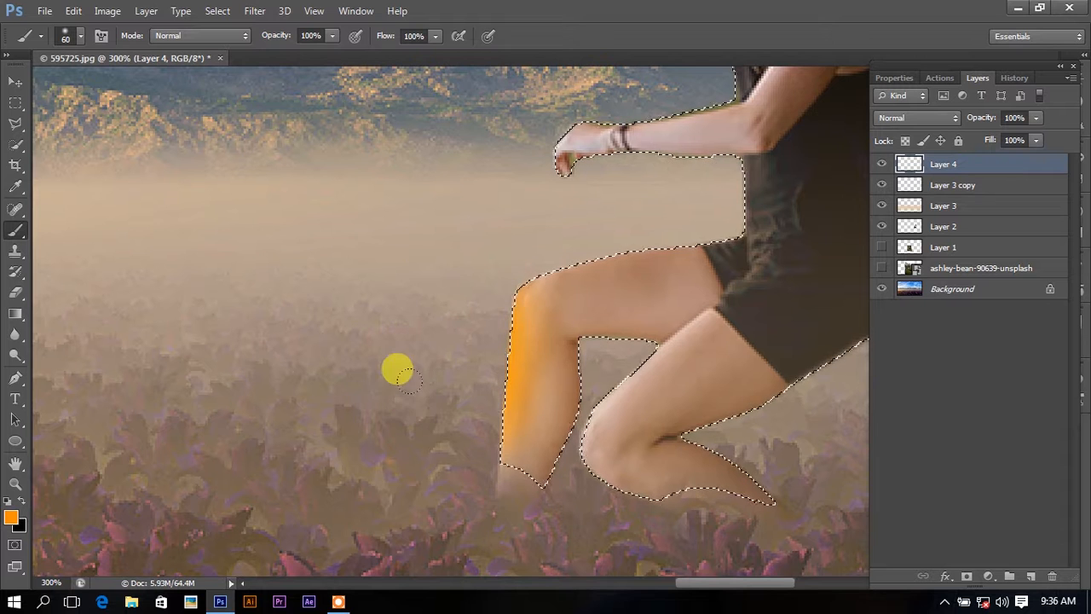
- Paint orange light along the woman's upper thigh, torso front, both arms and face with a 40 px brush
{"action": "key", "text": "bracketleft"}
{"action": "key", "text": "bracketleft"}
{"action": "key", "text": "bracketleft"}
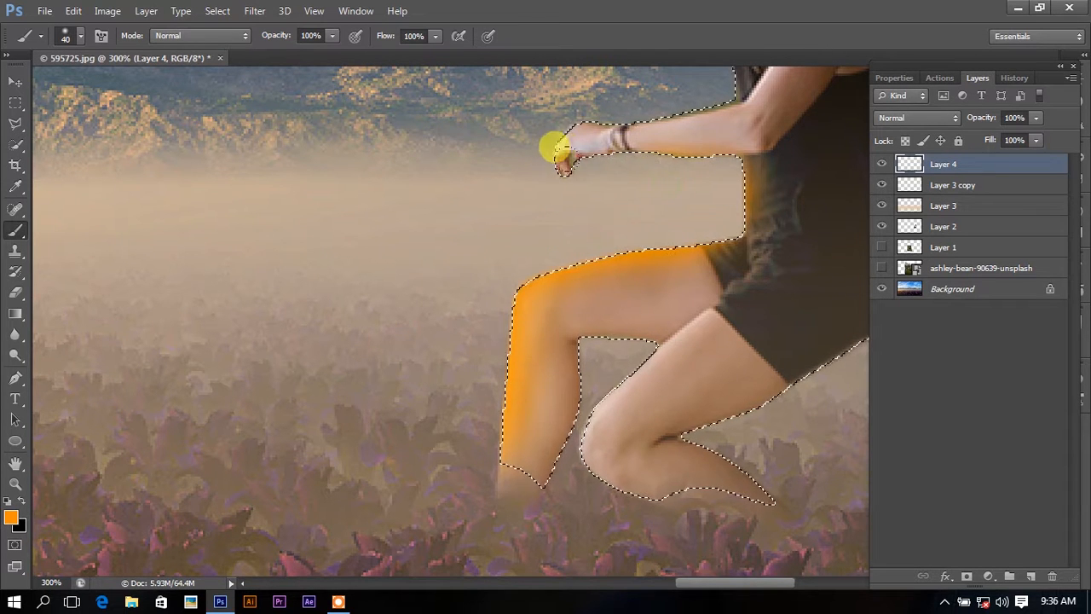
{"action": "scroll", "coordinate": [658, 83], "scroll_direction": "up", "scroll_amount": 5}
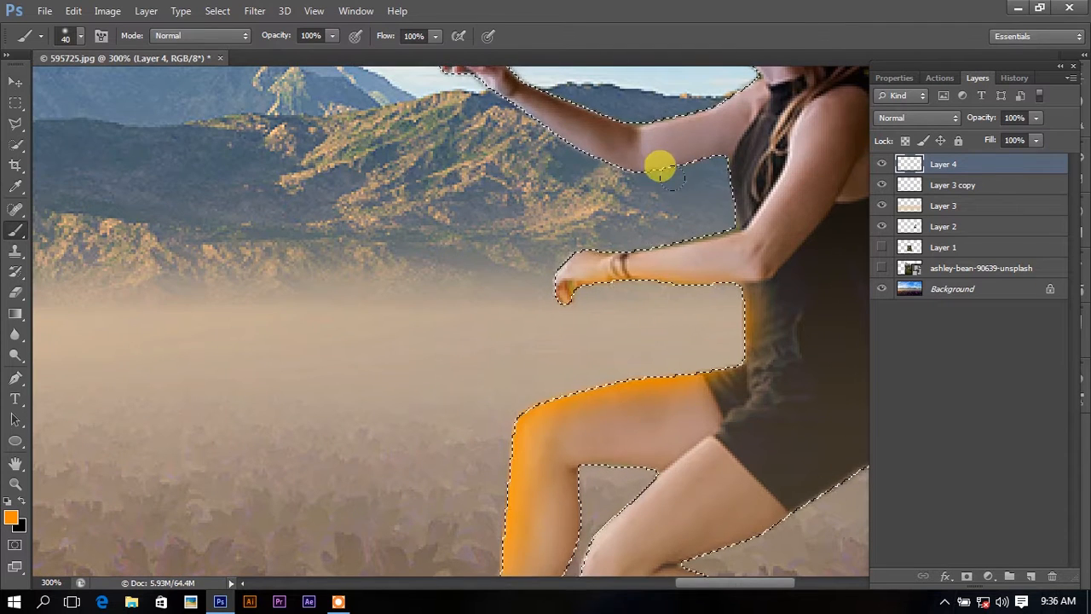
{"action": "mouse_move", "coordinate": [647, 189]}
{"action": "left_mouse_down"}
{"action": "mouse_move", "coordinate": [596, 166]}
{"action": "mouse_move", "coordinate": [707, 176]}
{"action": "mouse_move", "coordinate": [512, 139]}
{"action": "mouse_move", "coordinate": [556, 167]}
{"action": "left_mouse_up"}
{"action": "scroll", "coordinate": [639, 128], "scroll_direction": "up", "scroll_amount": 6}
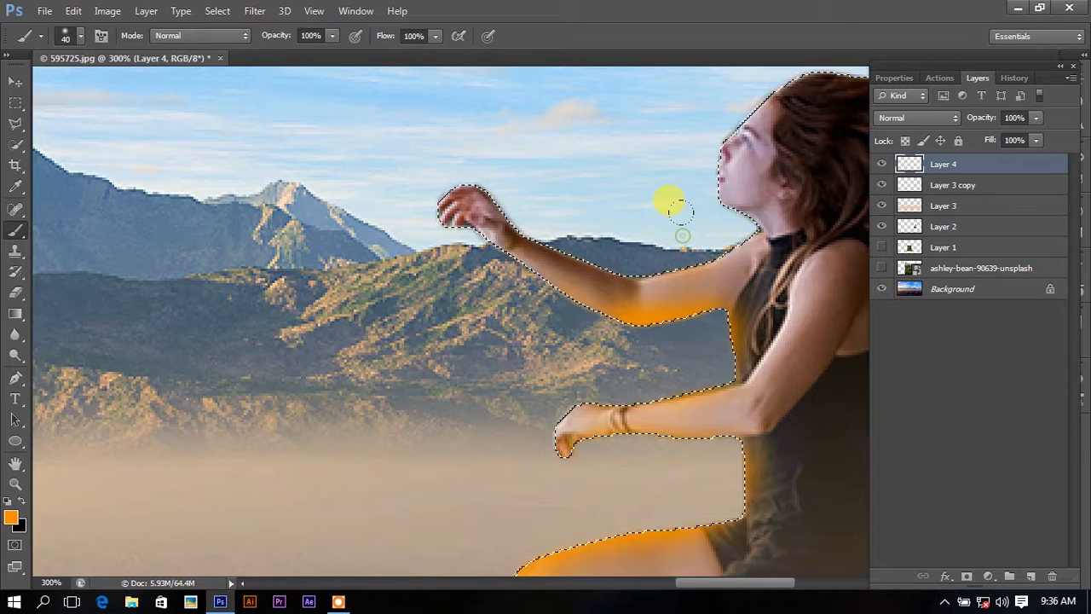
{"action": "mouse_move", "coordinate": [653, 205]}
{"action": "left_mouse_down"}
{"action": "mouse_move", "coordinate": [663, 97]}
{"action": "mouse_move", "coordinate": [702, 63]}
{"action": "mouse_move", "coordinate": [631, 151]}
{"action": "mouse_move", "coordinate": [767, 121]}
{"action": "left_mouse_up"}
{"action": "left_click_drag", "start_coordinate": [742, 261], "coordinate": [625, 248]}
- Paint softer orange light down the woman's near upper arm with a 15 px brush at 32% flow
{"action": "key", "text": "["}
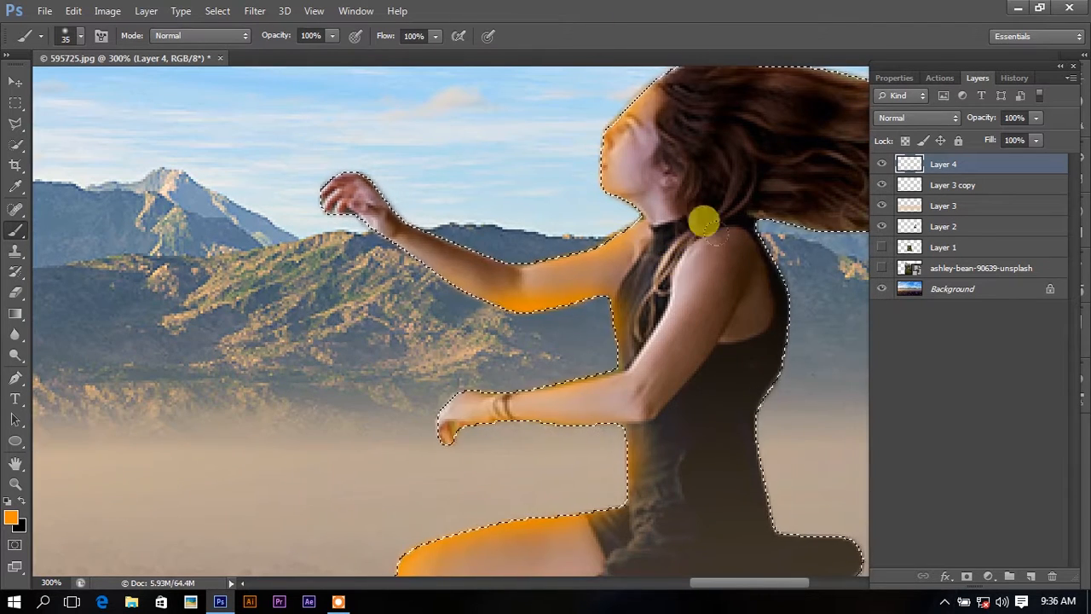
{"action": "left_click", "coordinate": [431, 37]}
{"action": "left_click", "coordinate": [404, 56]}
{"action": "left_click", "coordinate": [661, 207]}
{"action": "key", "text": "["}
{"action": "key", "text": "["}
{"action": "key", "text": "["}
{"action": "key", "text": "["}
{"action": "left_click", "coordinate": [432, 36]}
{"action": "left_click", "coordinate": [416, 60]}
{"action": "left_click", "coordinate": [436, 36]}
{"action": "left_click", "coordinate": [412, 53]}
{"action": "mouse_move", "coordinate": [671, 262]}
{"action": "left_mouse_down"}
{"action": "mouse_move", "coordinate": [665, 245]}
{"action": "mouse_move", "coordinate": [663, 328]}
{"action": "left_mouse_up"}
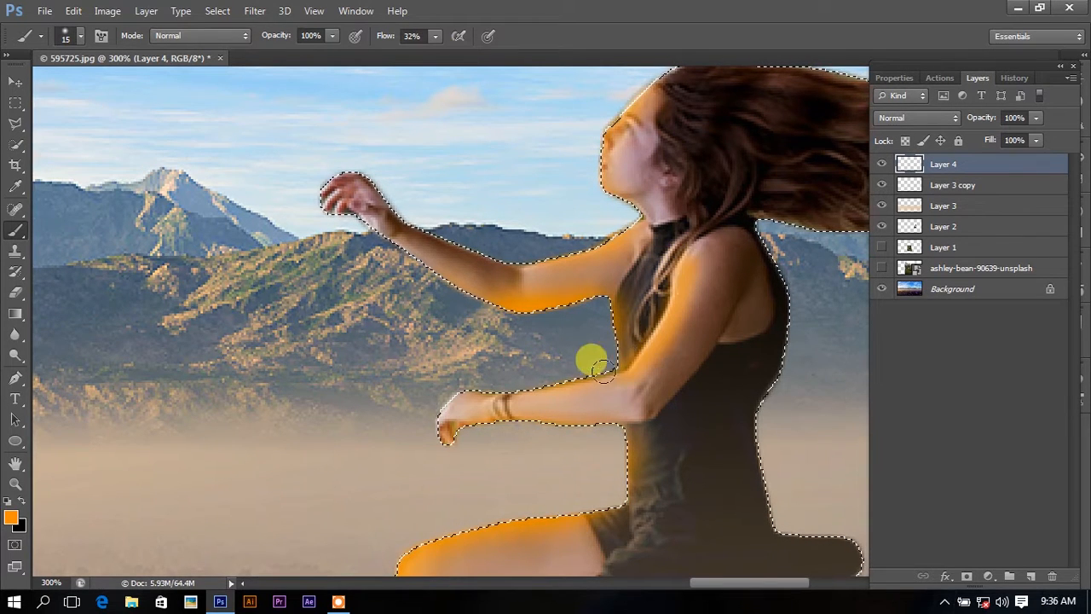
- Paint orange light onto the woman's near leg with a 25 px brush
{"action": "scroll", "coordinate": [640, 316], "scroll_direction": "up", "scroll_amount": 2}
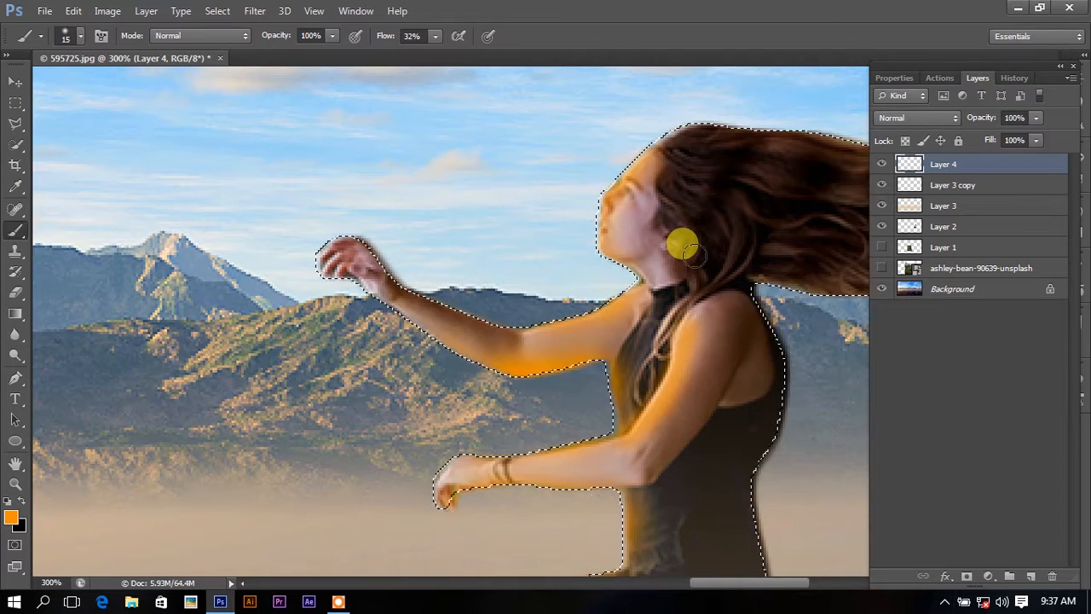
{"action": "key", "text": "ctrl+1"}
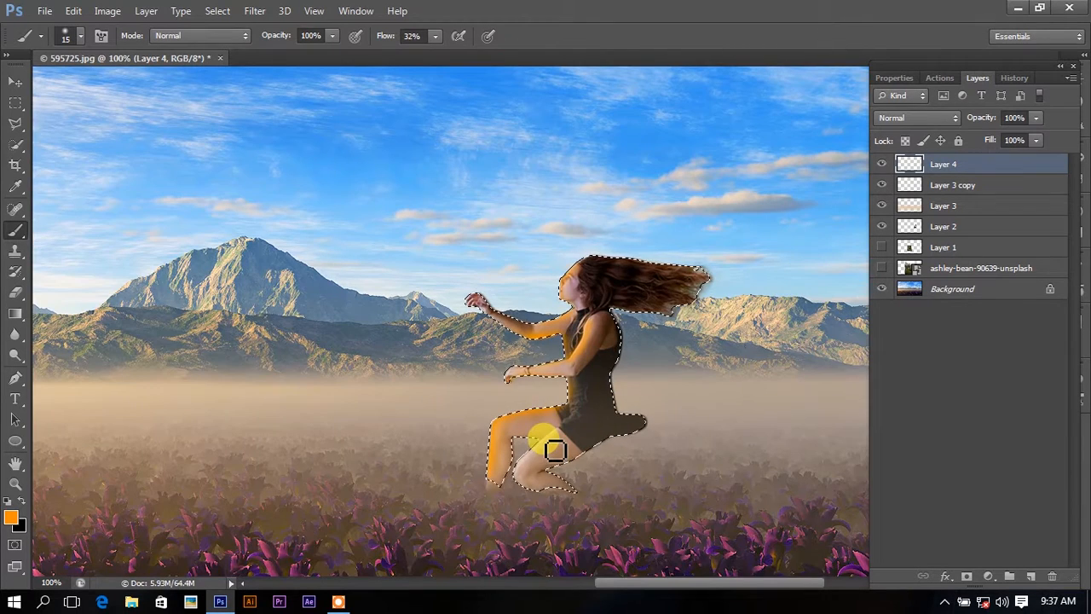
{"action": "key", "text": "bracketright"}
{"action": "mouse_move", "coordinate": [558, 434]}
{"action": "left_mouse_down"}
{"action": "mouse_move", "coordinate": [520, 484]}
{"action": "mouse_move", "coordinate": [529, 498]}
{"action": "mouse_move", "coordinate": [555, 485]}
{"action": "left_mouse_up"}
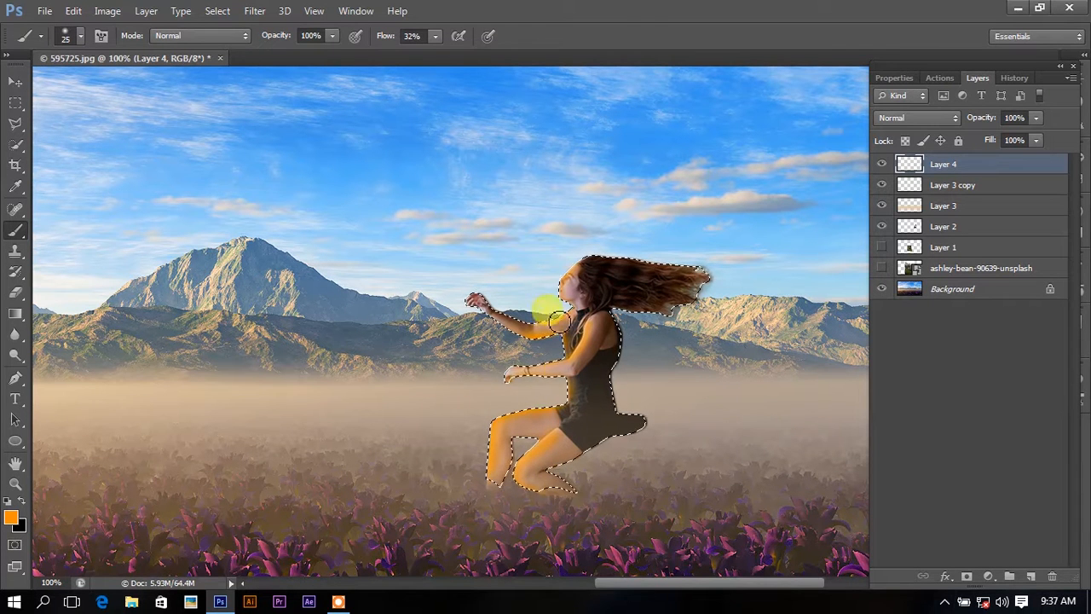
- Deselect the woman's outline and set Layer 4's blending mode to Screen
{"action": "key", "text": "m"}
{"action": "right_click", "coordinate": [539, 257]}
{"action": "left_click", "coordinate": [571, 263]}
{"action": "left_click", "coordinate": [909, 116]}
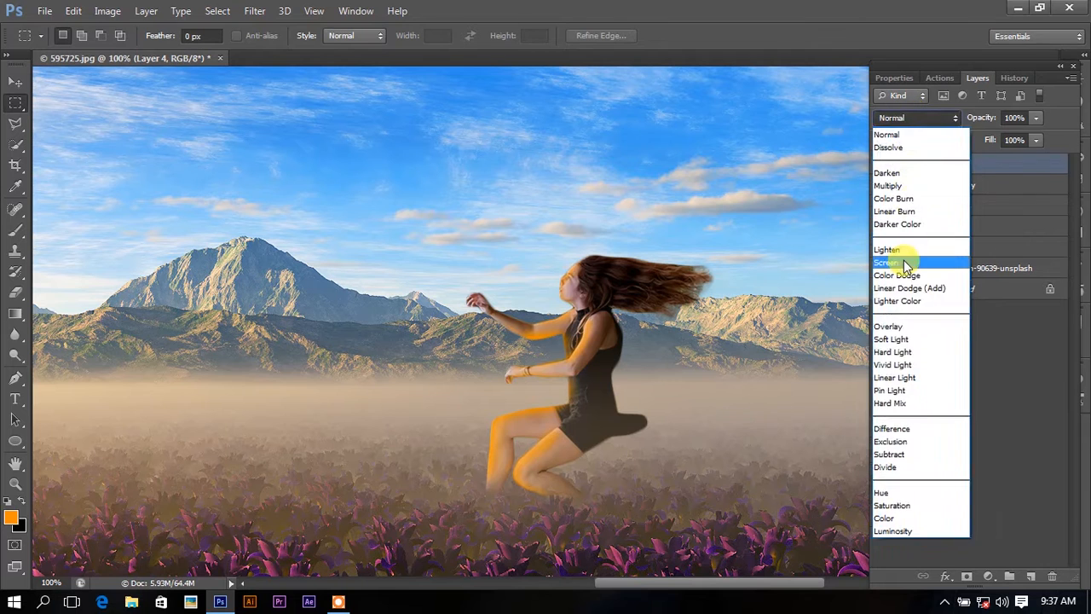
{"action": "left_click", "coordinate": [904, 260]}
- Try the Soft Light blending mode on Layer 4
{"action": "left_click", "coordinate": [949, 119]}
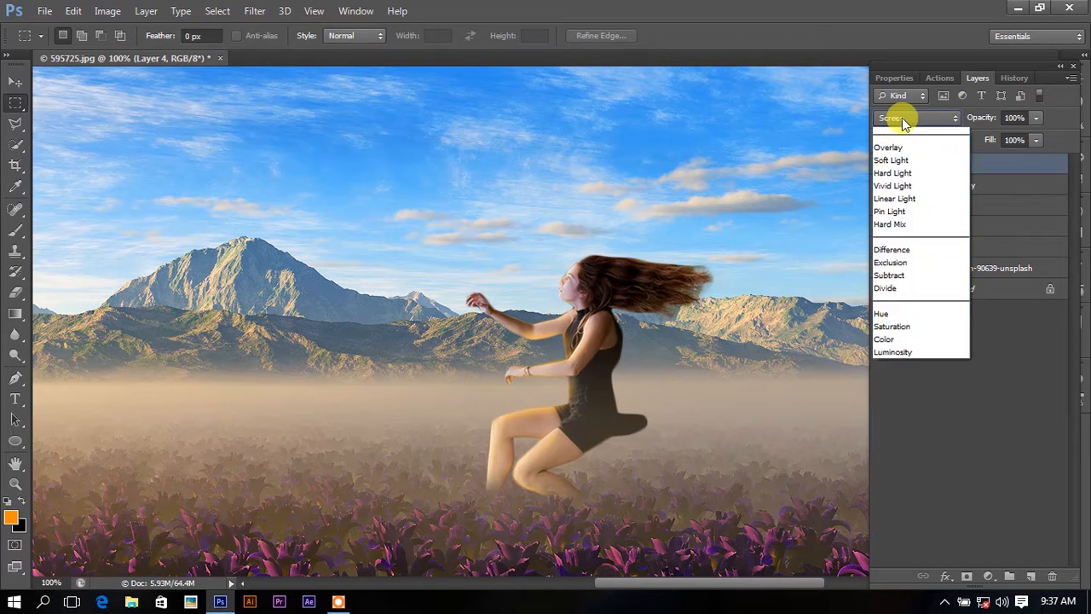
{"action": "left_click", "coordinate": [886, 329]}
{"action": "left_click", "coordinate": [884, 333]}
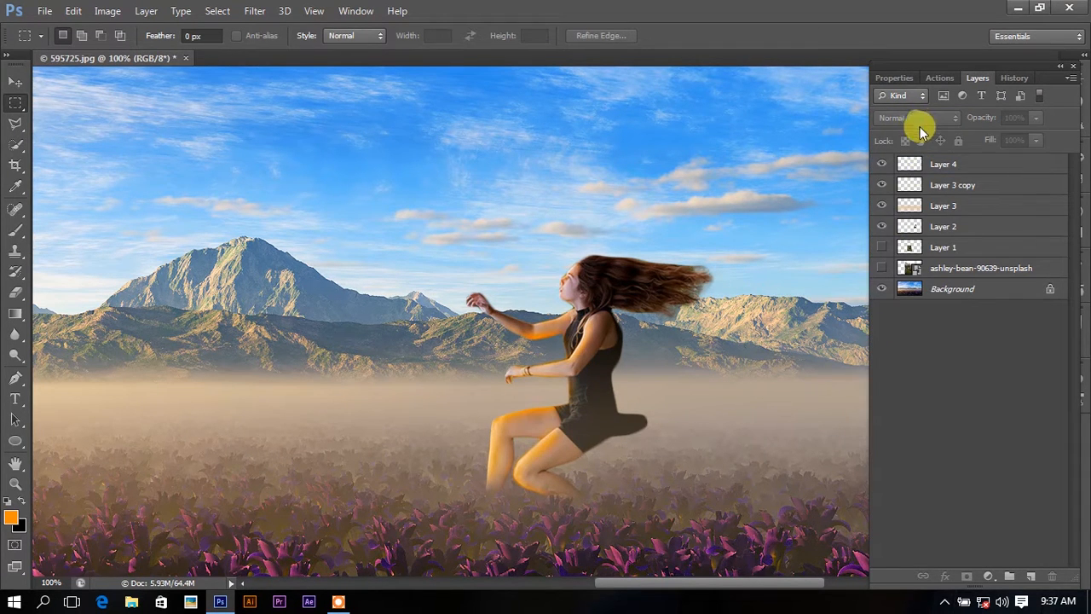
{"action": "left_click", "coordinate": [949, 166]}
{"action": "left_click", "coordinate": [904, 117]}
{"action": "left_click", "coordinate": [907, 324]}
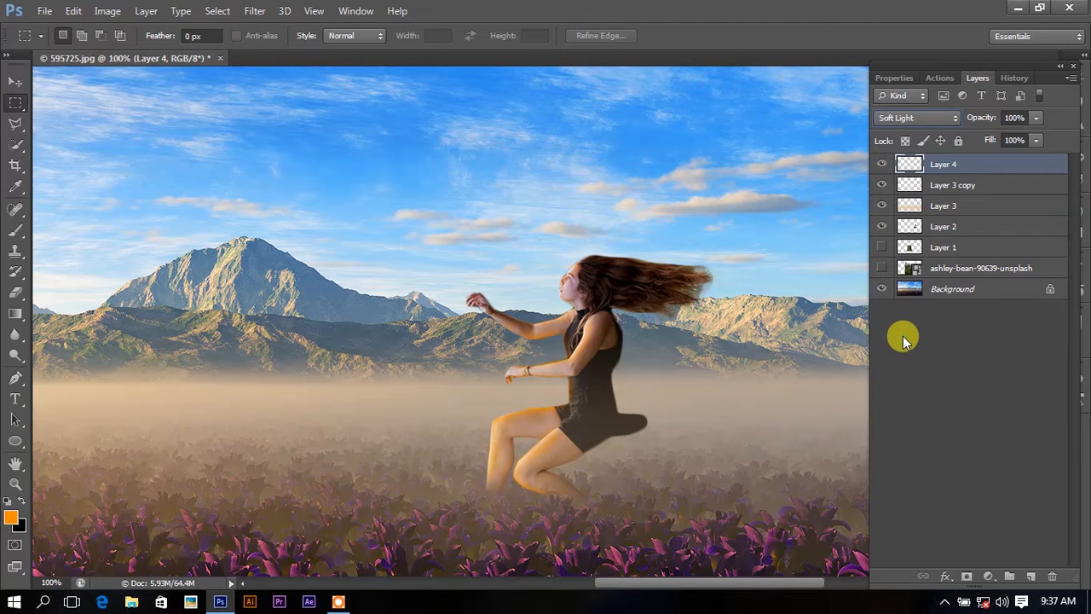
- Return Layer 4's blending mode to Screen and reduce its opacity to 71%
{"action": "left_click", "coordinate": [907, 120]}
{"action": "left_click", "coordinate": [899, 268]}
{"action": "key", "text": "ctrl+minus"}
{"action": "key", "text": "ctrl+minus"}
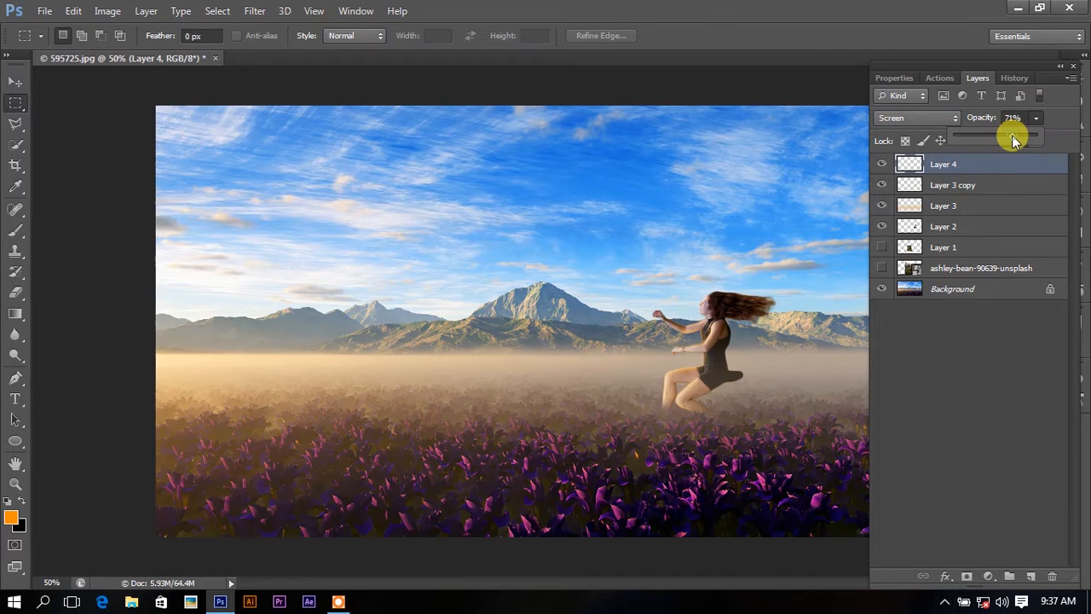
- Add a Brightness/Contrast adjustment clipped to Layer 2 with brightness -14 and contrast 27
{"action": "left_click", "coordinate": [980, 226]}
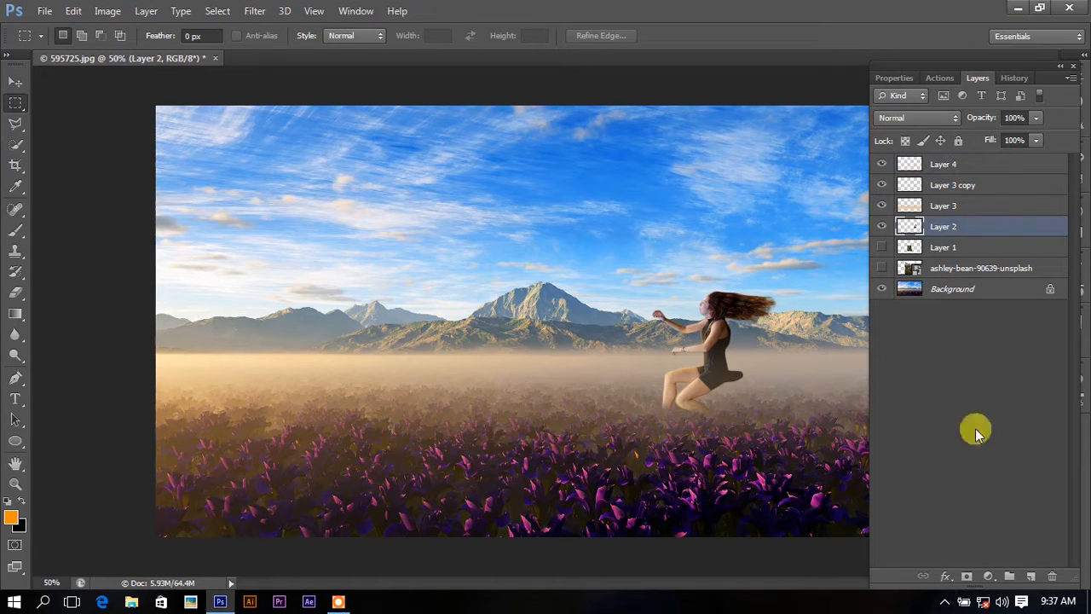
{"action": "left_click", "coordinate": [988, 577]}
{"action": "left_click", "coordinate": [1026, 292]}
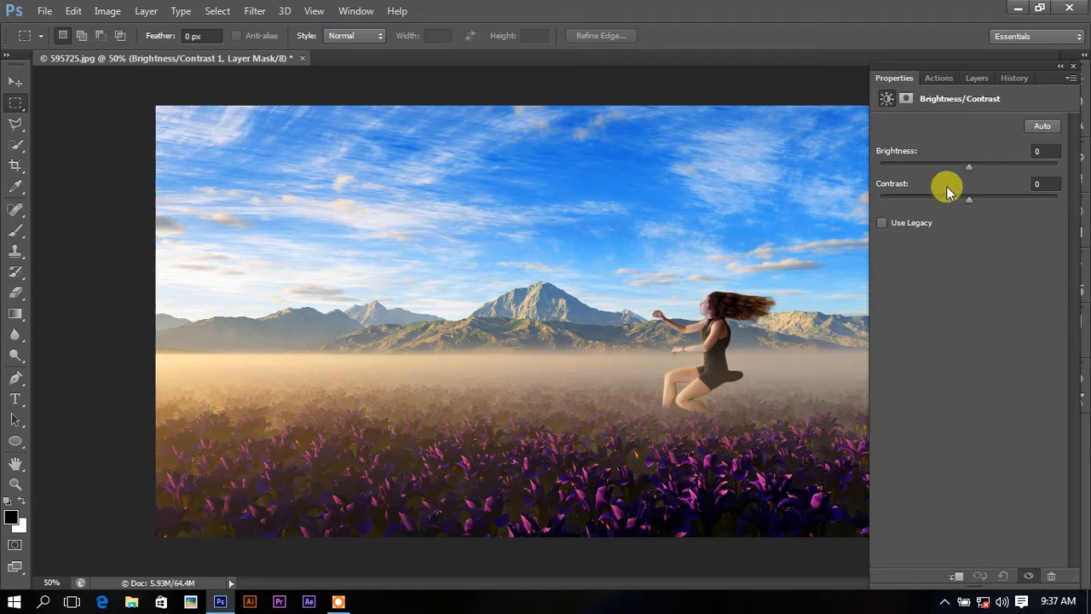
{"action": "left_click", "coordinate": [959, 574]}
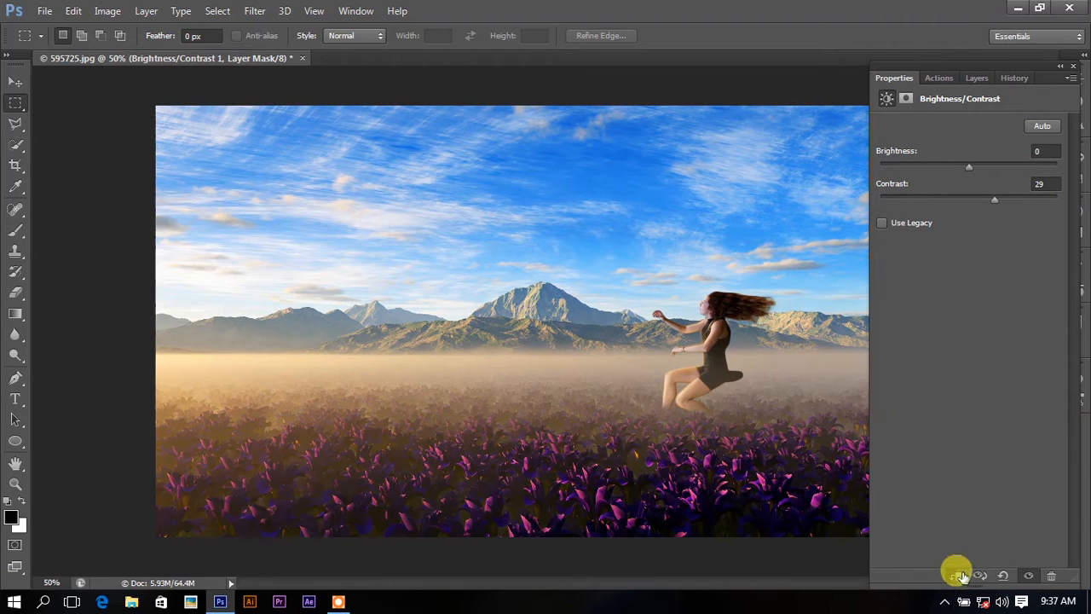
{"action": "left_click_drag", "start_coordinate": [972, 168], "coordinate": [951, 176]}
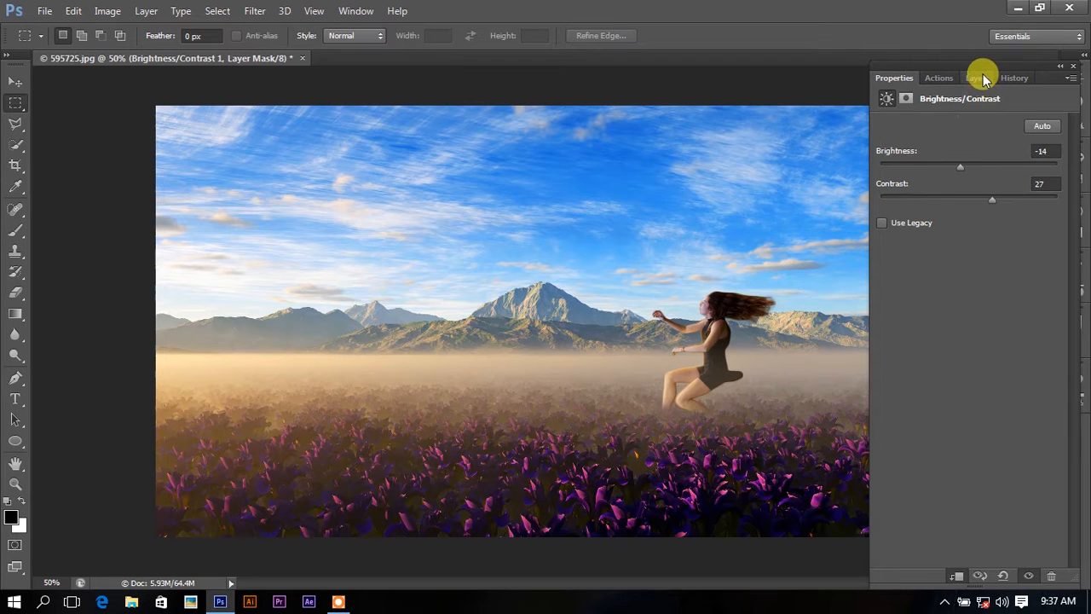
- Add a Color Lookup adjustment above Layer 4 using the Moonlight.3DL 3DLUT file
{"action": "left_click", "coordinate": [980, 78]}
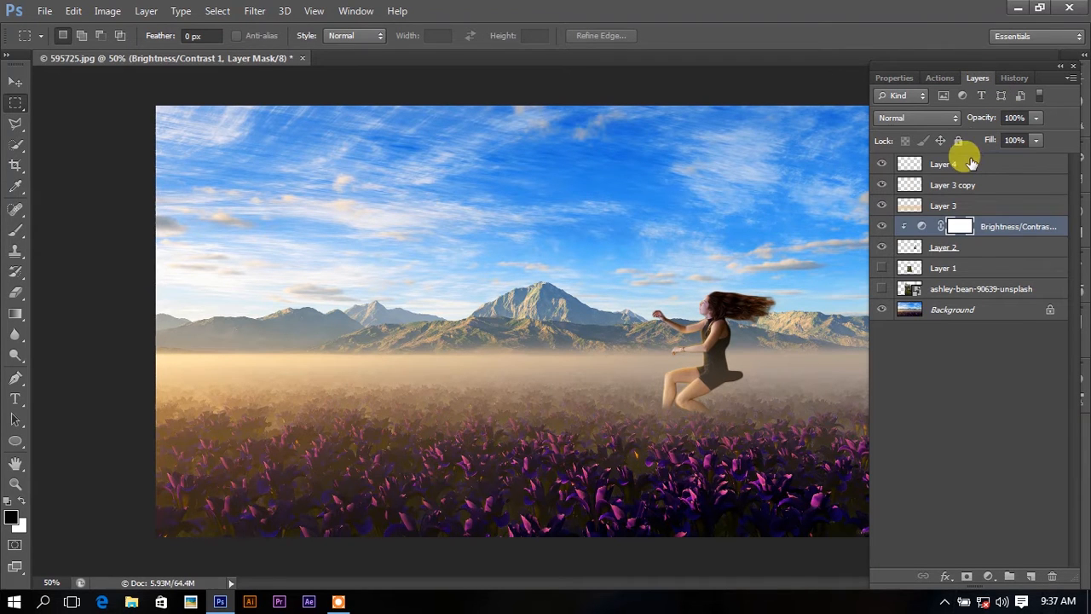
{"action": "left_click", "coordinate": [965, 164]}
{"action": "left_click", "coordinate": [989, 577]}
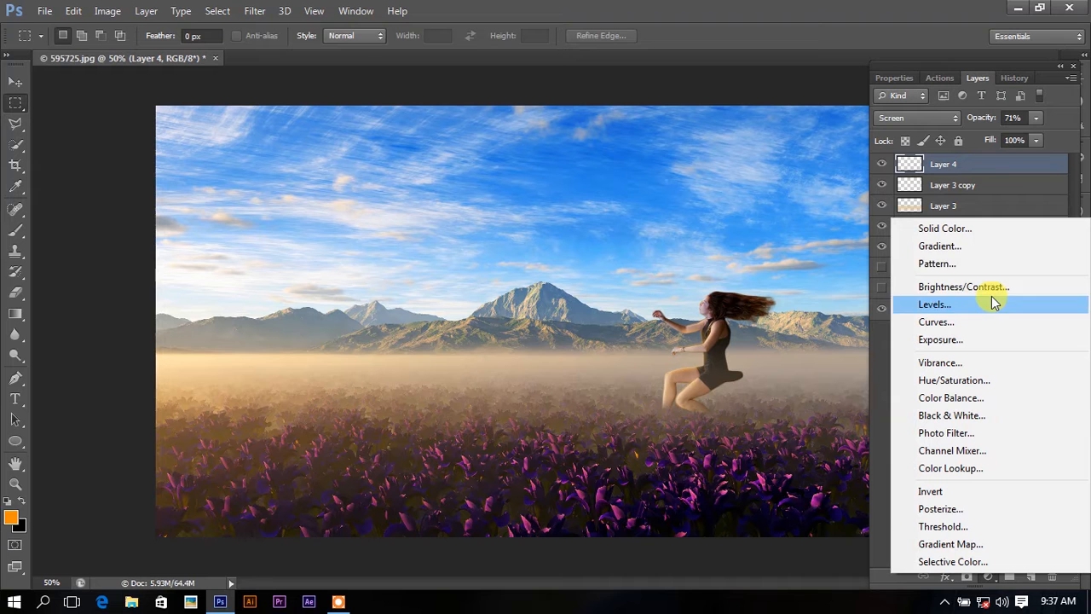
{"action": "left_click", "coordinate": [955, 469]}
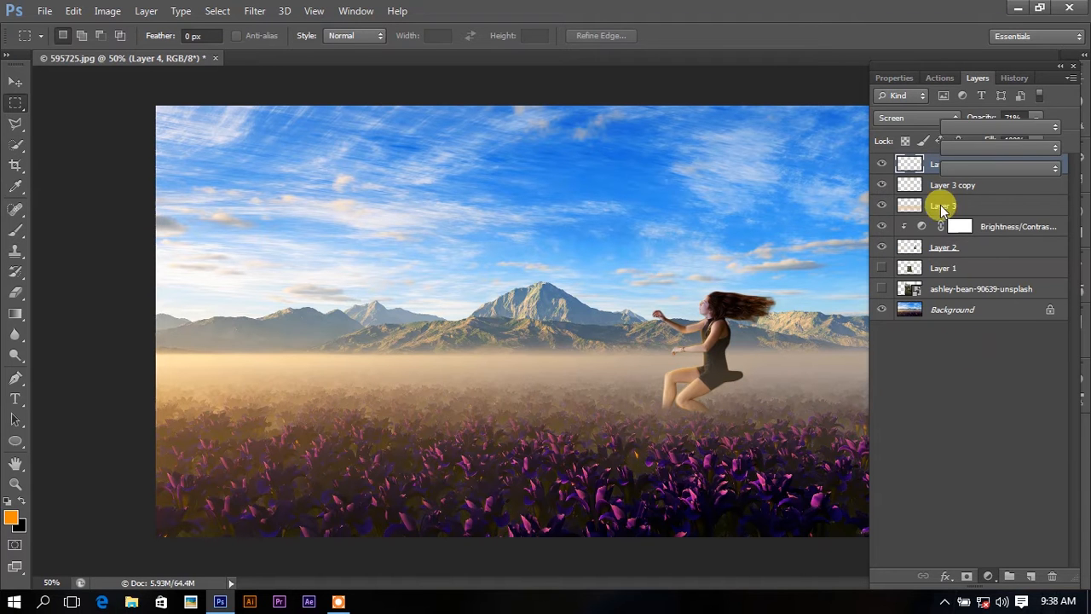
{"action": "left_click", "coordinate": [987, 128]}
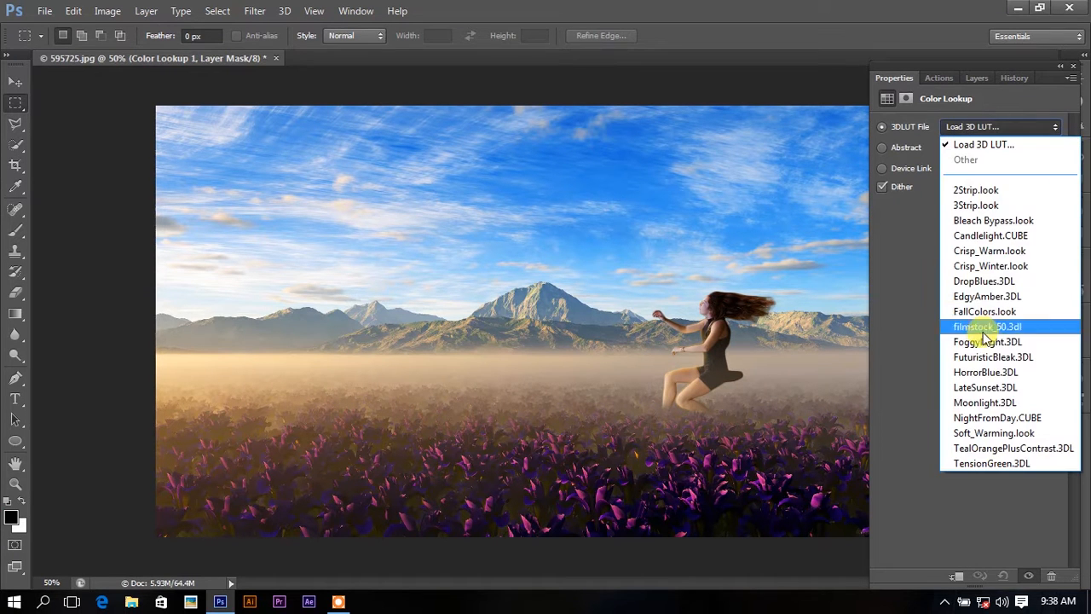
{"action": "left_click", "coordinate": [959, 404]}
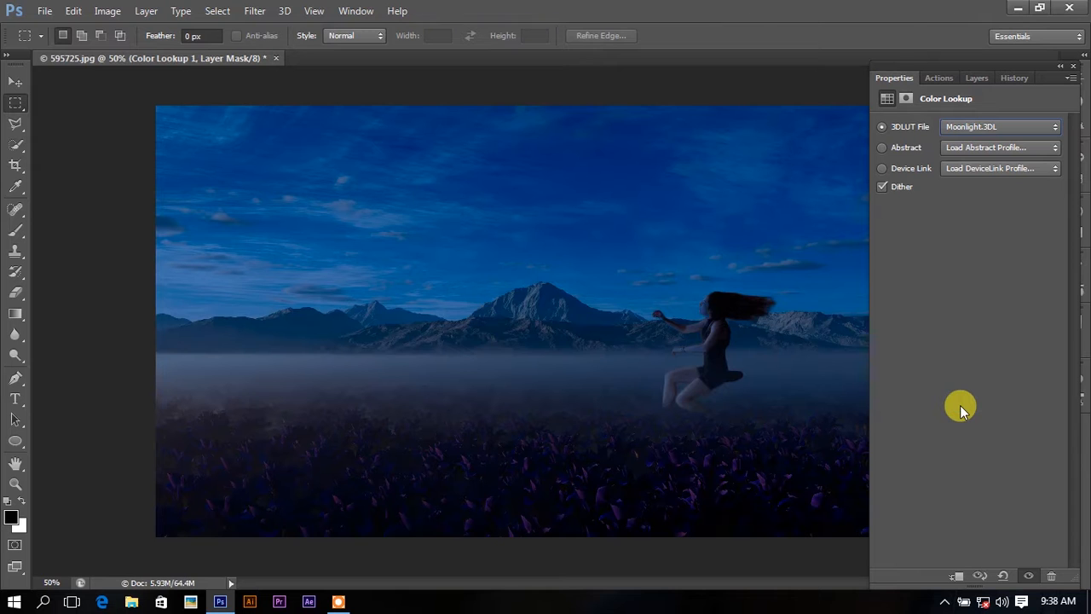
{"action": "key", "text": "ctrl+minus"}
{"action": "key", "text": "ctrl+plus"}
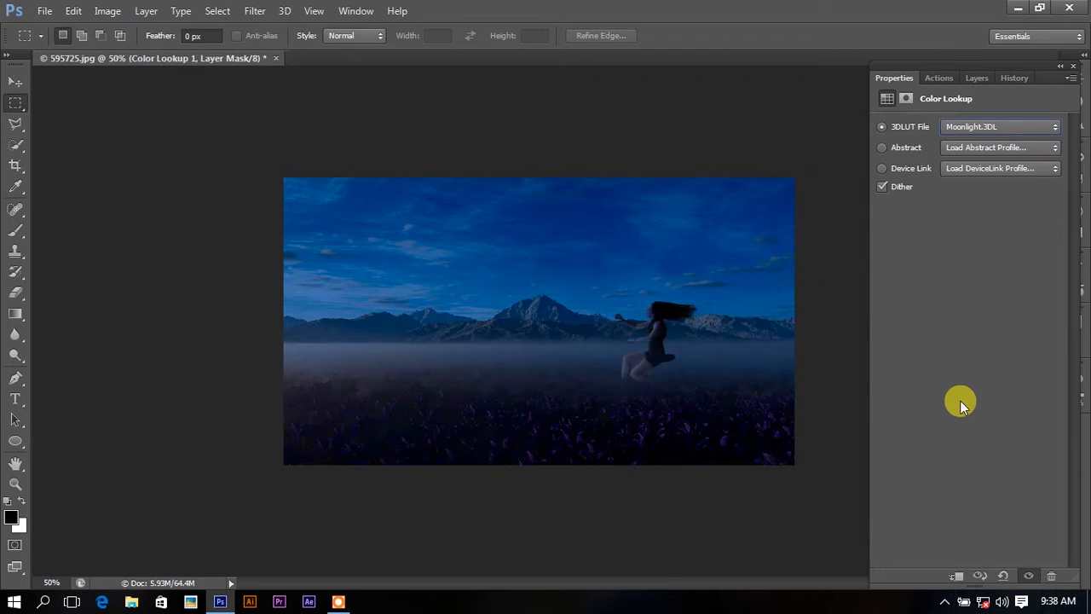
- Add a gradient fill above the Color Lookup adjustment and recolour the gradient's opaque-end colour stop to a dark navy
{"action": "left_click", "coordinate": [973, 77]}
{"action": "left_click", "coordinate": [988, 576]}
{"action": "left_click", "coordinate": [941, 252]}
{"action": "left_click", "coordinate": [750, 203]}
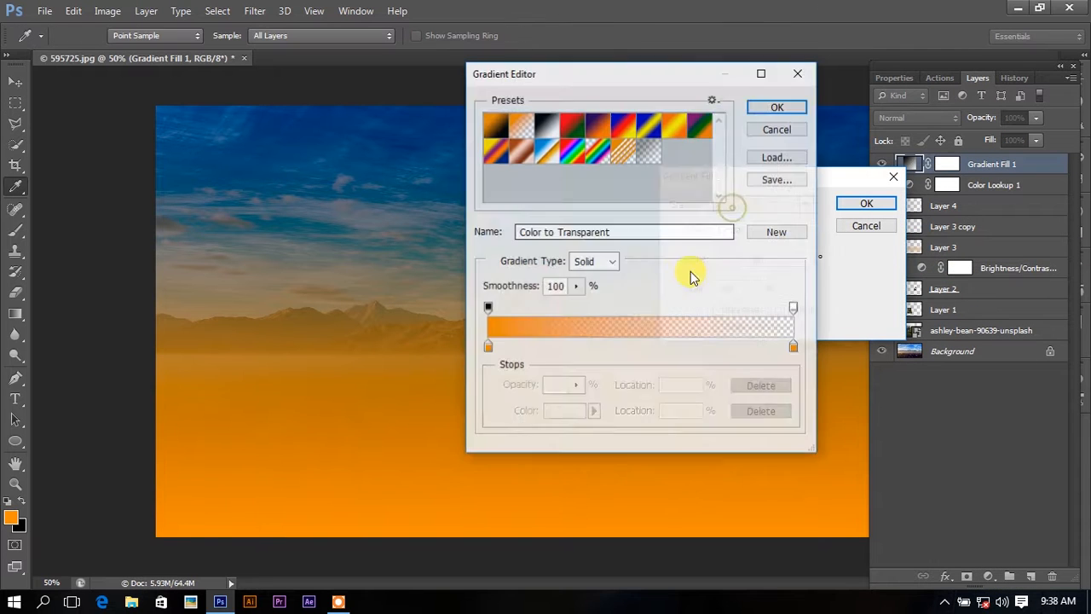
{"action": "left_click", "coordinate": [487, 346]}
{"action": "double_click", "coordinate": [487, 351]}
{"action": "left_click", "coordinate": [721, 419]}
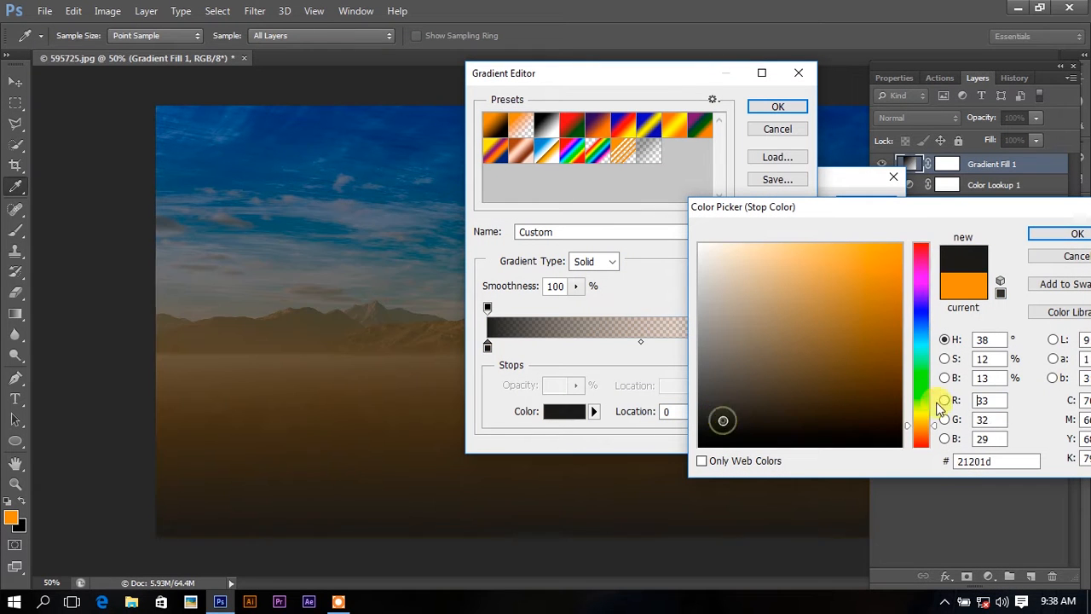
{"action": "left_click", "coordinate": [921, 313]}
{"action": "left_click", "coordinate": [777, 397]}
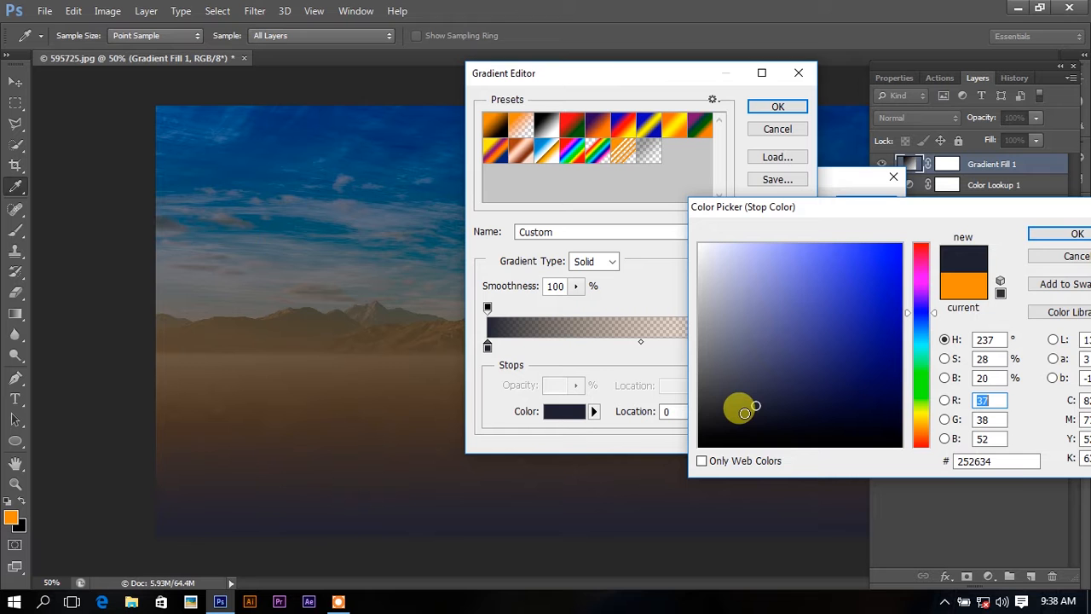
{"action": "left_click", "coordinate": [1044, 240]}
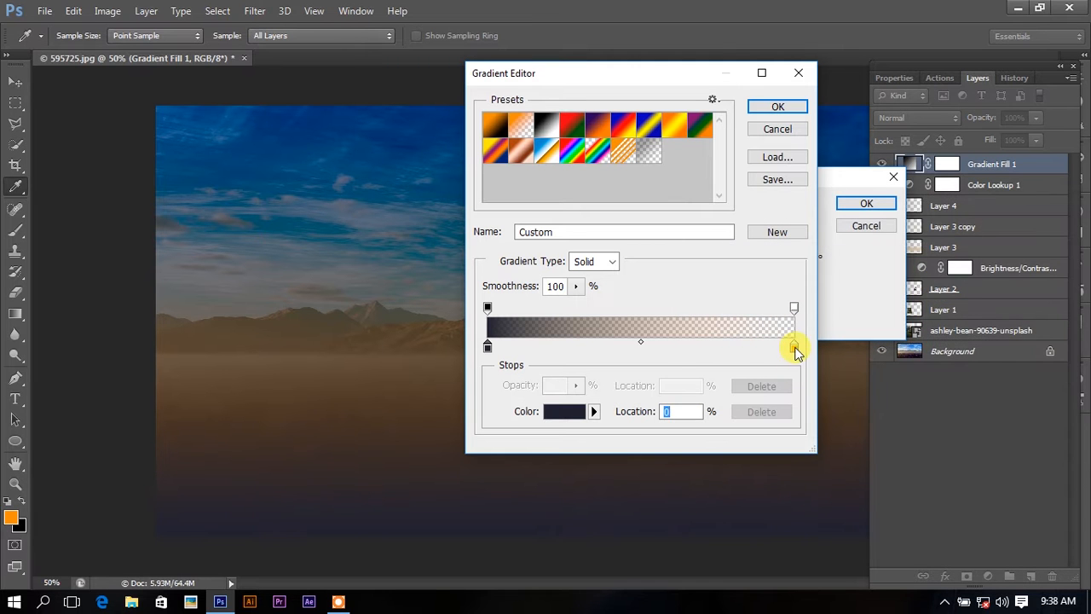
- Set the colour stop at the gradient's transparent end to near-black #111214 and accept the gradient
{"action": "double_click", "coordinate": [796, 349]}
{"action": "left_click", "coordinate": [921, 320]}
{"action": "left_click", "coordinate": [731, 426]}
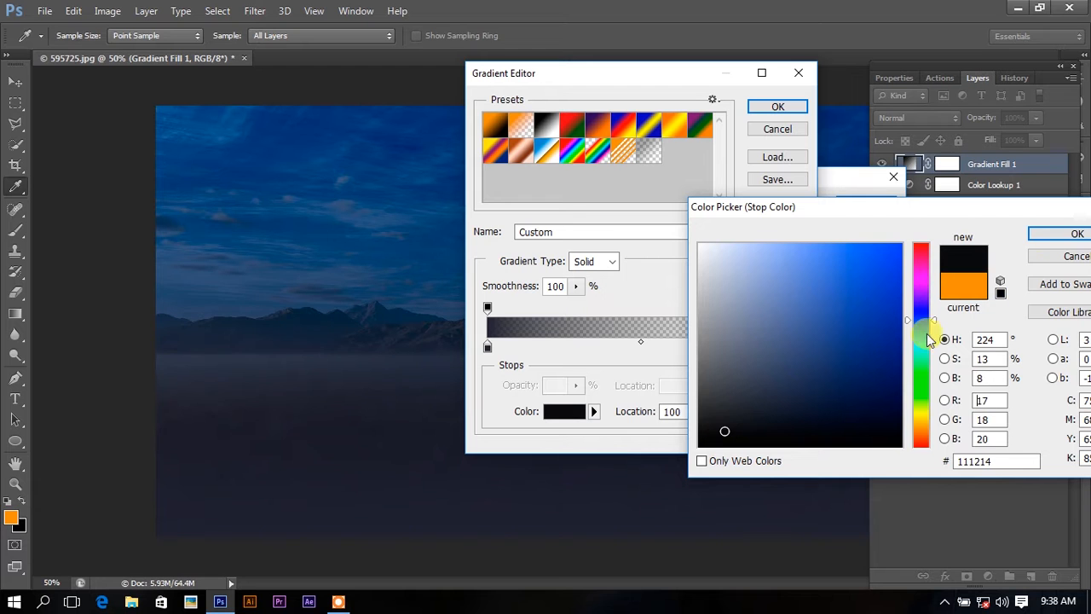
{"action": "left_click", "coordinate": [1047, 235]}
{"action": "left_click", "coordinate": [778, 107]}
- Make the gradient fill radial and reversed at 238% scale, and shift its clear centre toward the woman
{"action": "left_click", "coordinate": [767, 229]}
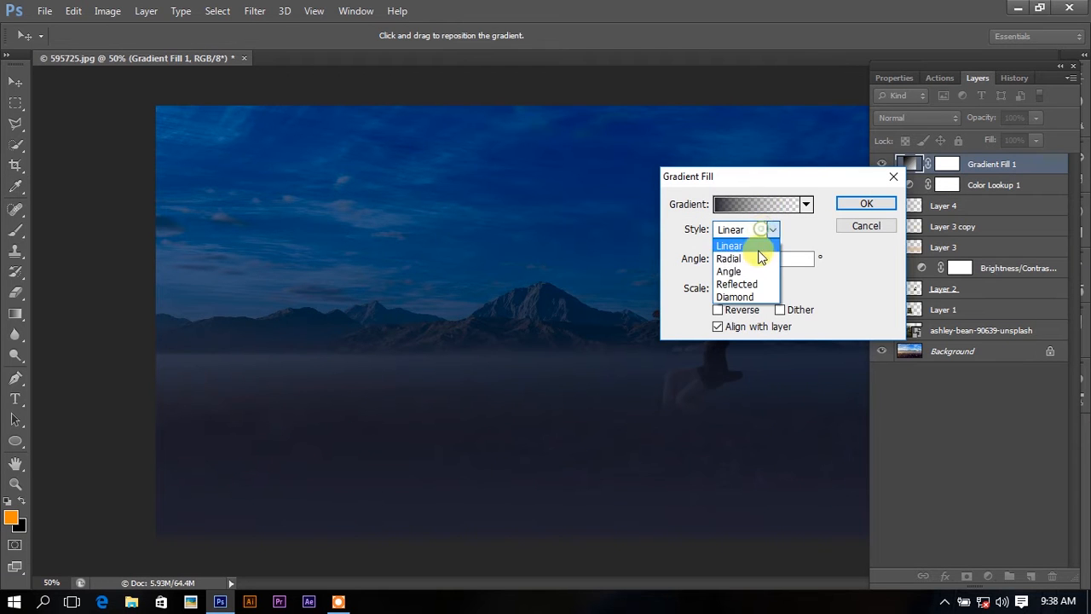
{"action": "left_click", "coordinate": [756, 256]}
{"action": "left_click", "coordinate": [719, 309]}
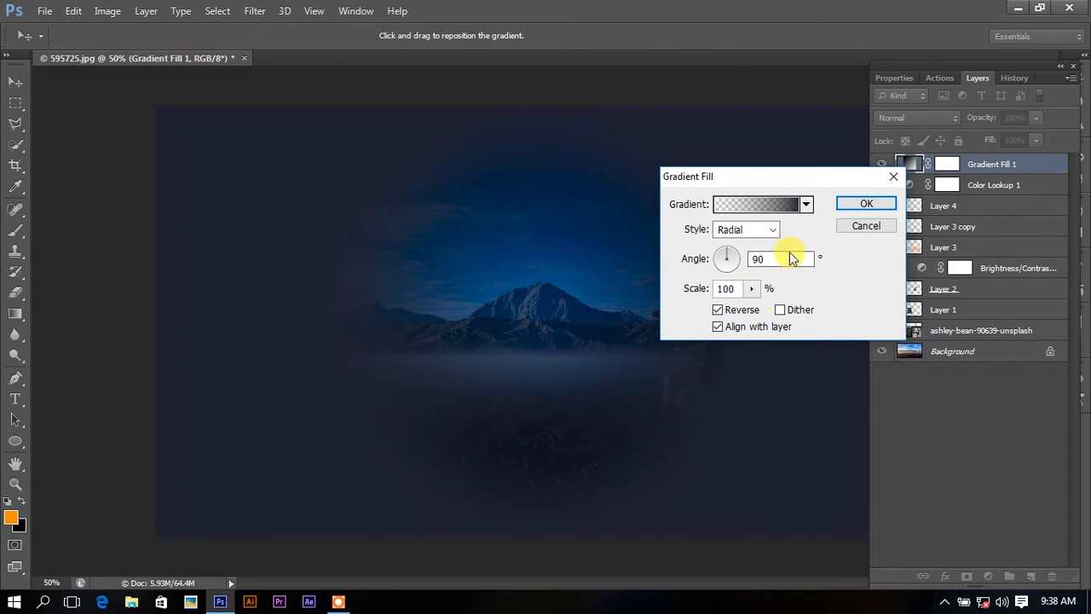
{"action": "left_click", "coordinate": [751, 288]}
{"action": "left_click_drag", "start_coordinate": [767, 300], "coordinate": [721, 328]}
{"action": "left_click_drag", "start_coordinate": [604, 350], "coordinate": [690, 370]}
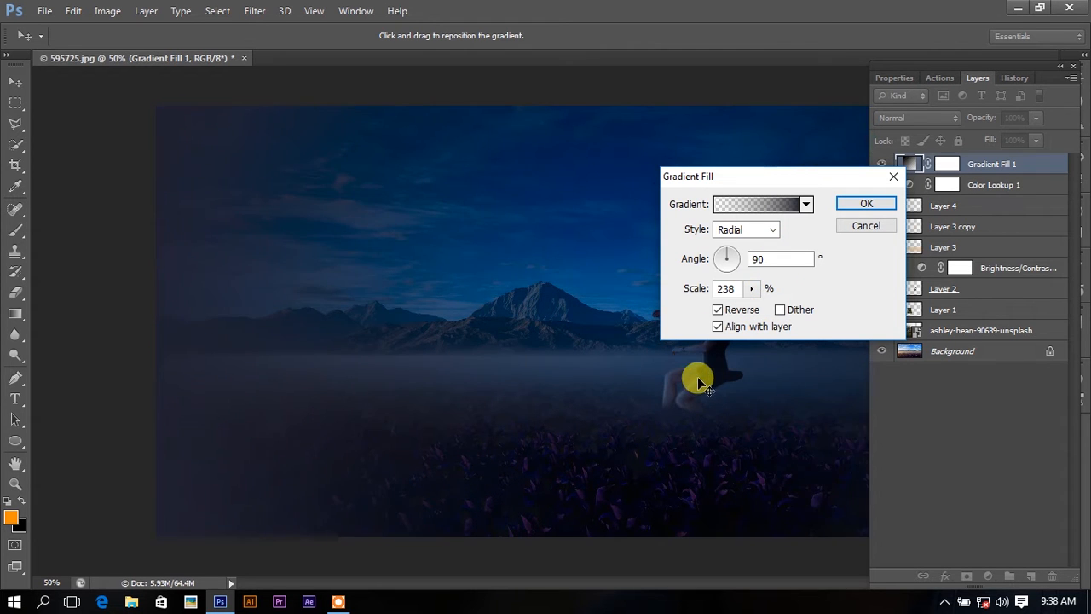
- Enlarge the radial gradient's scale to 397%, adjust its position over the image and accept the fill
{"action": "left_click", "coordinate": [751, 288]}
{"action": "left_click_drag", "start_coordinate": [758, 309], "coordinate": [764, 308]}
{"action": "left_click", "coordinate": [610, 333]}
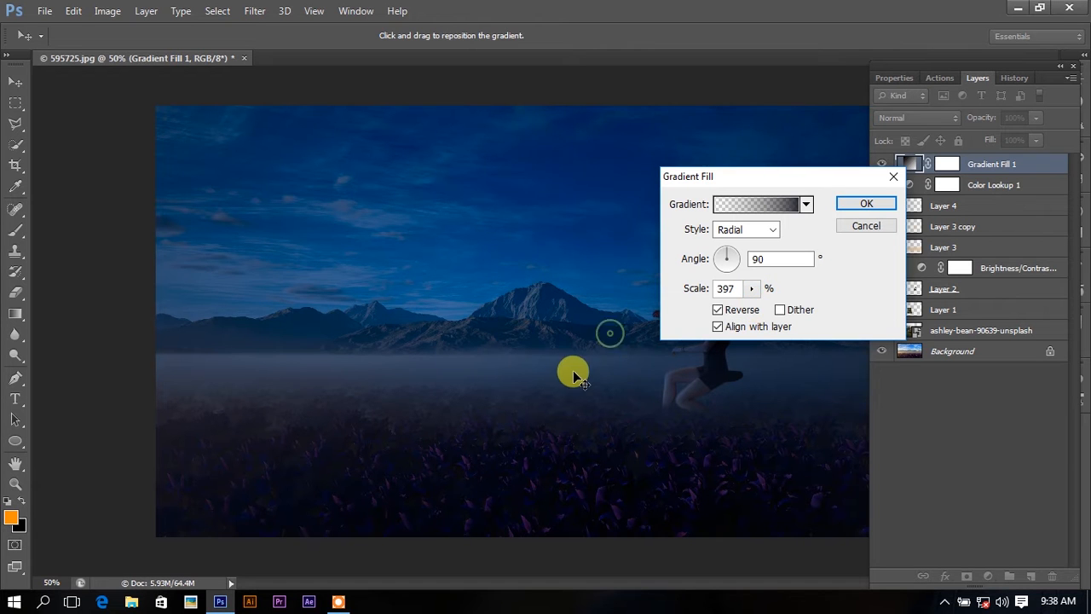
{"action": "left_click_drag", "start_coordinate": [785, 176], "coordinate": [926, 161]}
{"action": "left_click", "coordinate": [473, 294]}
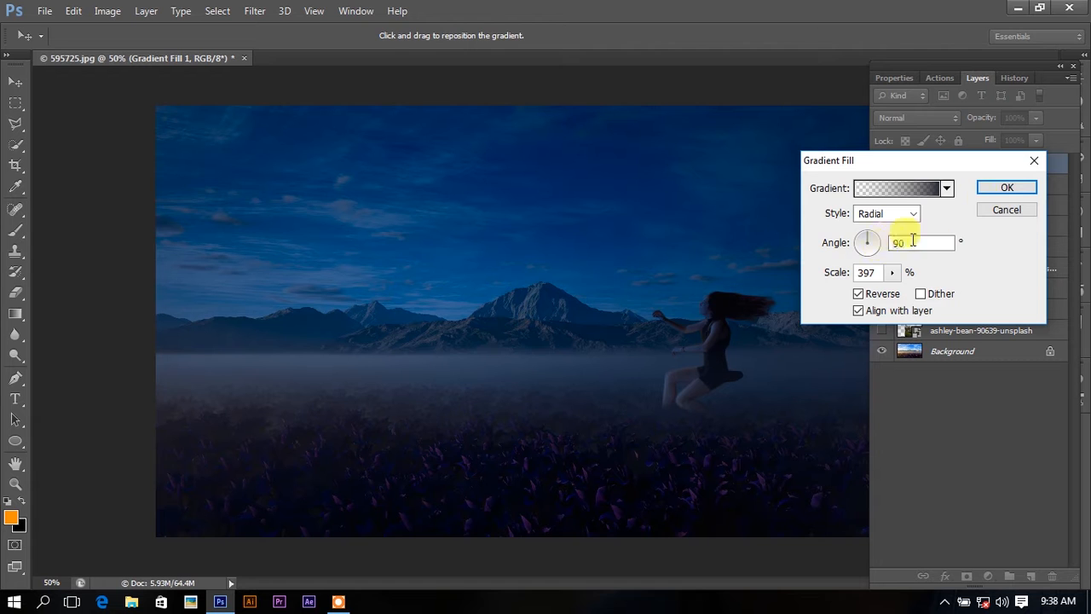
{"action": "left_click", "coordinate": [999, 189]}
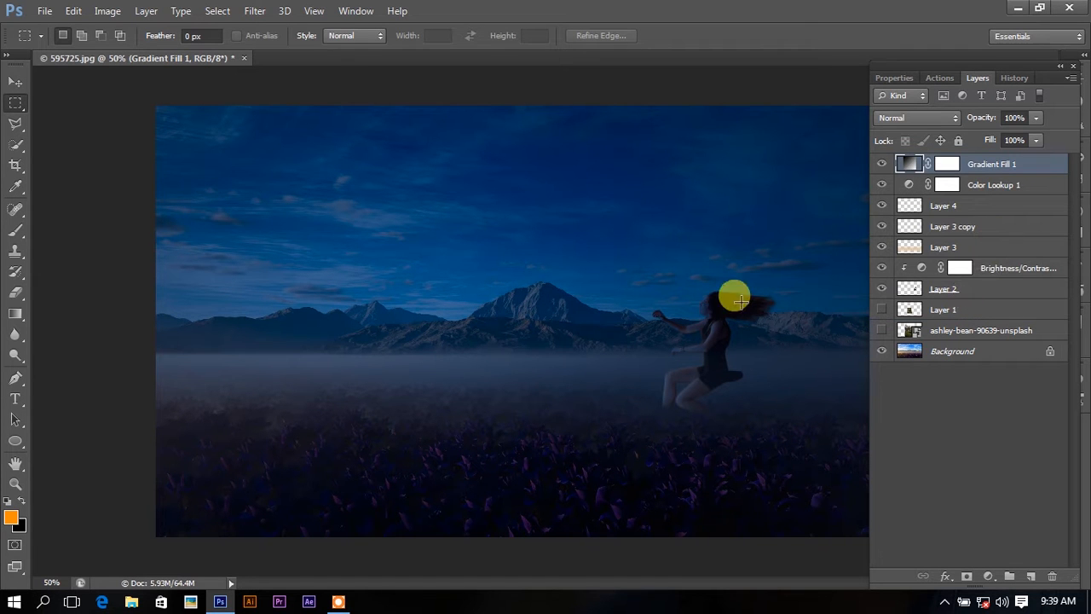
- Paint black on the Color Lookup mask beside the woman with a soft 1100 px brush at 20% flow
{"action": "left_click", "coordinate": [947, 185]}
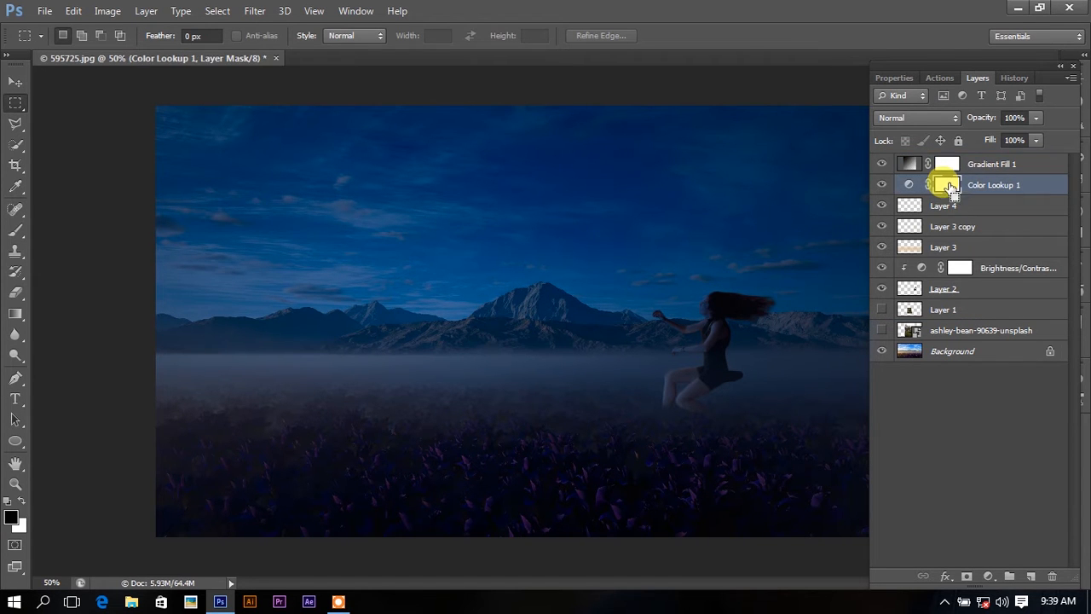
{"action": "left_click", "coordinate": [16, 238]}
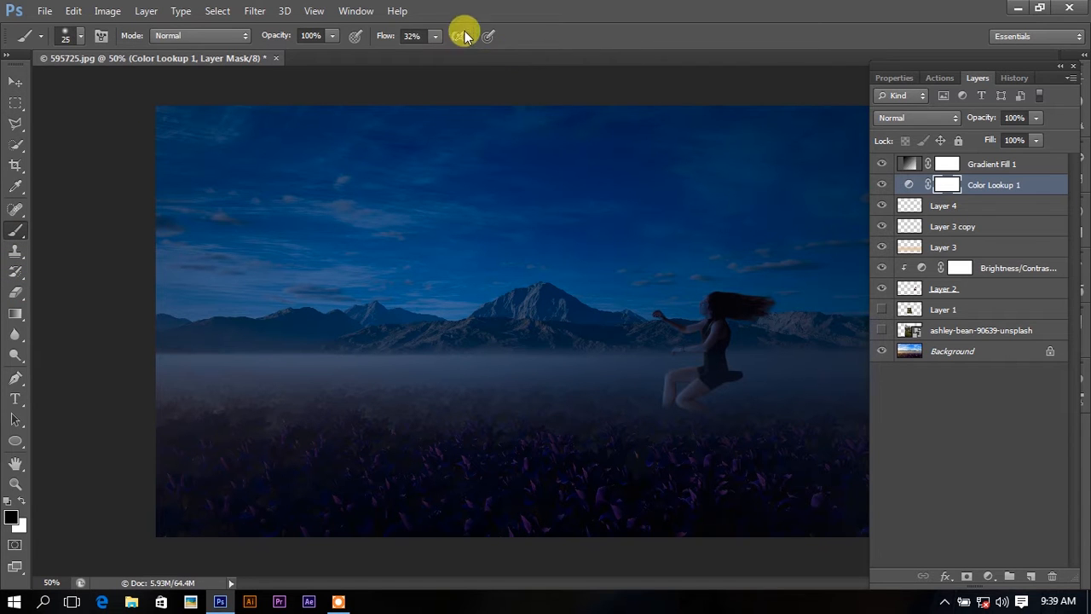
{"action": "left_click", "coordinate": [434, 35]}
{"action": "left_click_drag", "start_coordinate": [424, 58], "coordinate": [427, 58]}
{"action": "key", "text": "bracketright"}
{"action": "key", "text": "bracketright"}
{"action": "key", "text": "bracketright"}
{"action": "key", "text": "bracketright"}
{"action": "key", "text": "bracketright"}
{"action": "key", "text": "bracketright"}
{"action": "key", "text": "bracketright"}
{"action": "key", "text": "bracketright"}
{"action": "key", "text": "bracketright"}
{"action": "key", "text": "bracketright"}
{"action": "key", "text": "bracketright"}
{"action": "key", "text": "bracketright"}
{"action": "key", "text": "bracketright"}
{"action": "key", "text": "bracketright"}
{"action": "key", "text": "bracketright"}
{"action": "key", "text": "bracketright"}
{"action": "key", "text": "bracketright"}
{"action": "key", "text": "bracketright"}
{"action": "key", "text": "bracketright"}
{"action": "key", "text": "bracketright"}
{"action": "key", "text": "bracketleft"}
{"action": "key", "text": "bracketleft"}
{"action": "left_click", "coordinate": [634, 338]}
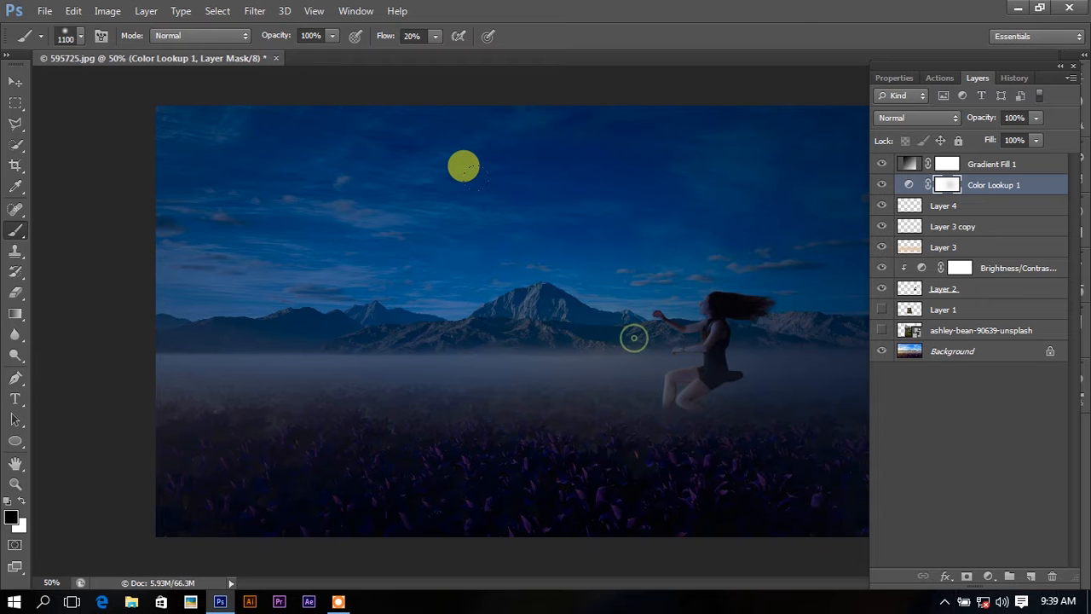
- Lighten more of the Color Lookup mask with a 700 px brush around the woman and sky and a 1300 px brush over the mist
{"action": "key", "text": "bracketleft"}
{"action": "key", "text": "bracketleft"}
{"action": "key", "text": "bracketleft"}
{"action": "key", "text": "bracketleft"}
{"action": "key", "text": "bracketleft"}
{"action": "key", "text": "bracketleft"}
{"action": "left_click", "coordinate": [670, 345]}
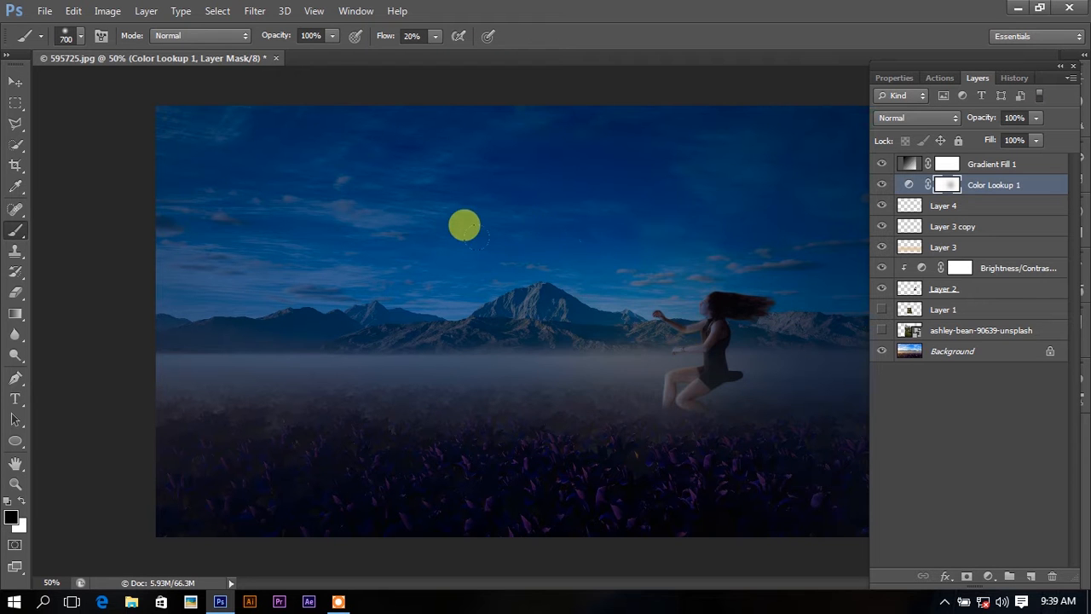
{"action": "left_click", "coordinate": [495, 256]}
{"action": "key", "text": "bracketright"}
{"action": "key", "text": "bracketright"}
{"action": "key", "text": "bracketright"}
{"action": "key", "text": "bracketright"}
{"action": "key", "text": "bracketright"}
{"action": "key", "text": "bracketright"}
{"action": "key", "text": "bracketright"}
{"action": "key", "text": "bracketright"}
{"action": "left_click", "coordinate": [290, 317]}
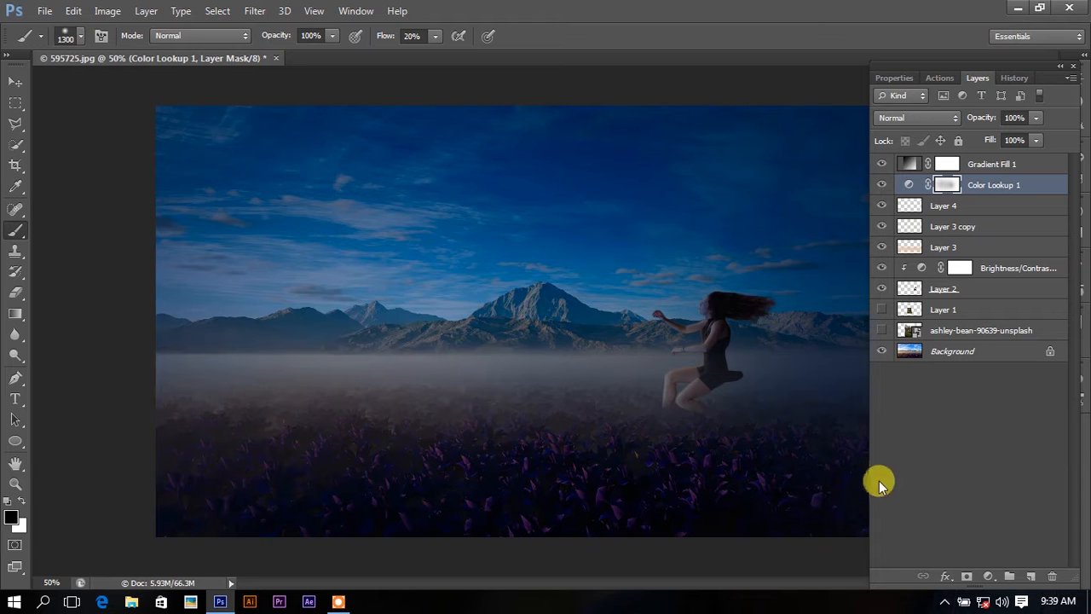
- Paint black on the Gradient Fill 1 mask with a large soft brush at 20% flow to reduce its darkening
{"action": "left_click", "coordinate": [946, 164]}
{"action": "key", "text": "bracketleft"}
{"action": "key", "text": "bracketleft"}
{"action": "key", "text": "bracketleft"}
{"action": "key", "text": "bracketleft"}
{"action": "key", "text": "bracketleft"}
{"action": "key", "text": "bracketleft"}
{"action": "key", "text": "bracketleft"}
{"action": "key", "text": "bracketright"}
{"action": "key", "text": "bracketright"}
{"action": "key", "text": "bracketright"}
{"action": "key", "text": "bracketright"}
{"action": "key", "text": "bracketright"}
{"action": "key", "text": "bracketright"}
{"action": "key", "text": "bracketright"}
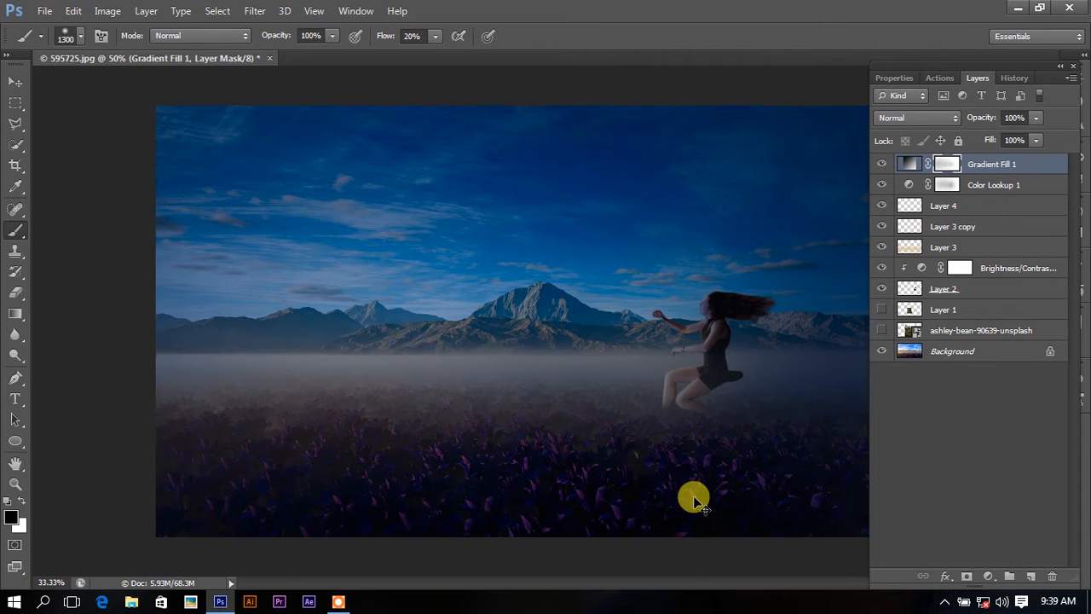
- Add a gradient fill above the ashley-bean-90639-unsplash layer and set its opaque-end colour stop to black #000000
{"action": "key", "text": "ctrl+minus"}
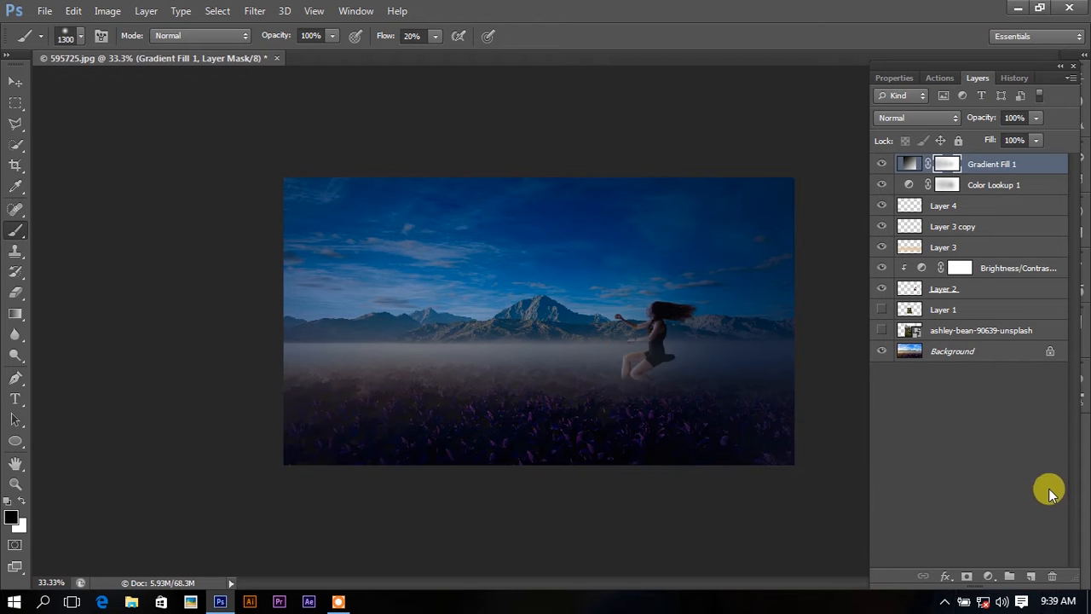
{"action": "left_click", "coordinate": [979, 330]}
{"action": "left_click", "coordinate": [988, 578]}
{"action": "left_click", "coordinate": [981, 245]}
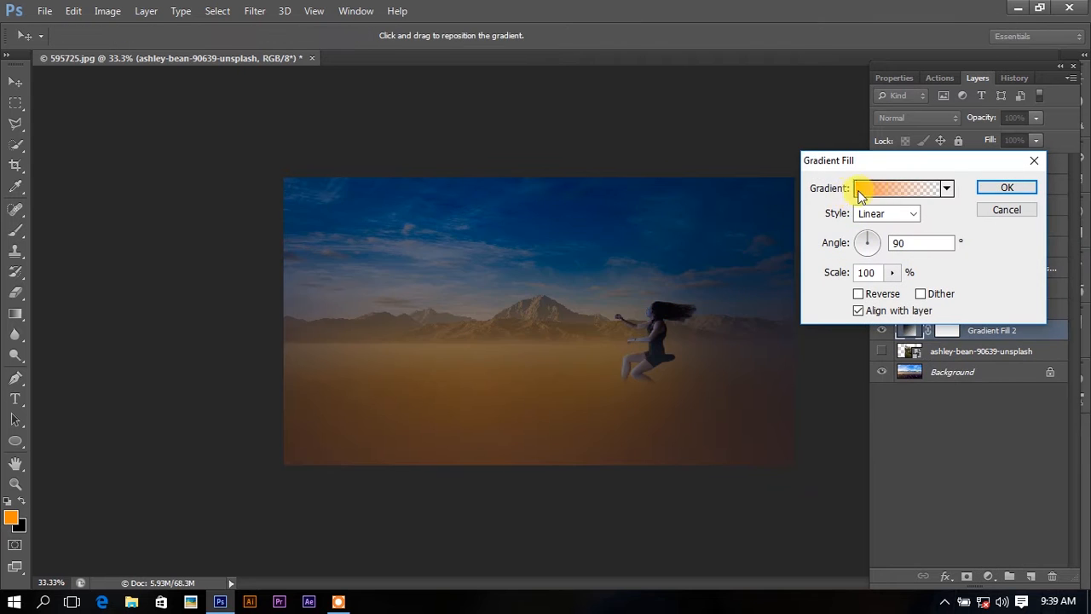
{"action": "left_click", "coordinate": [862, 188]}
{"action": "left_click", "coordinate": [488, 346]}
{"action": "left_click", "coordinate": [564, 411]}
{"action": "left_click", "coordinate": [700, 443]}
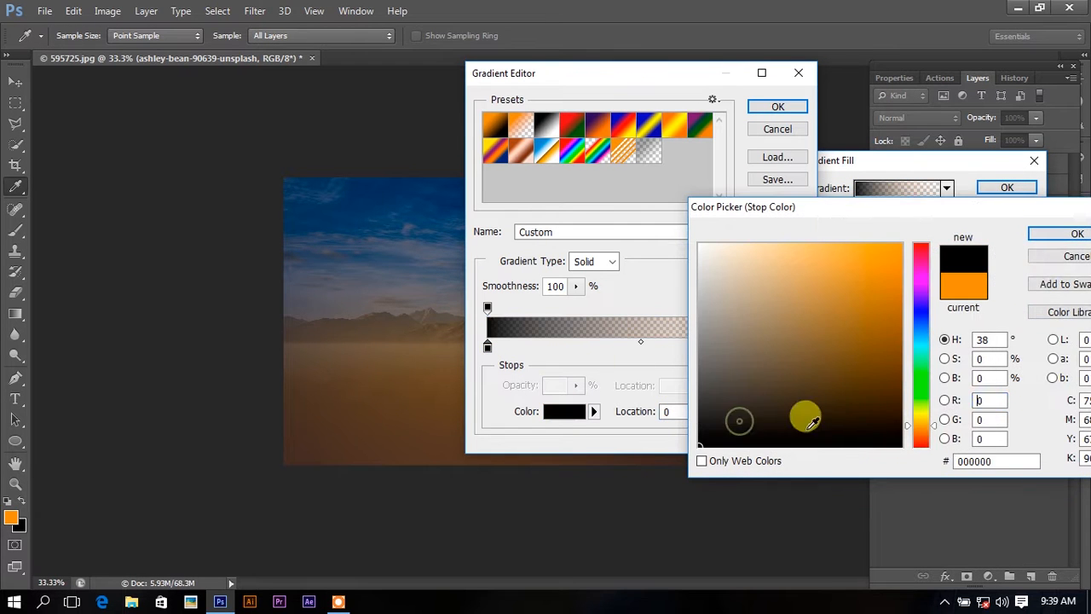
{"action": "left_click", "coordinate": [1059, 238]}
- Set the new gradient's transparent-end colour stop to black #000000 and accept the gradient
{"action": "double_click", "coordinate": [797, 347]}
{"action": "left_click_drag", "start_coordinate": [747, 383], "coordinate": [658, 467]}
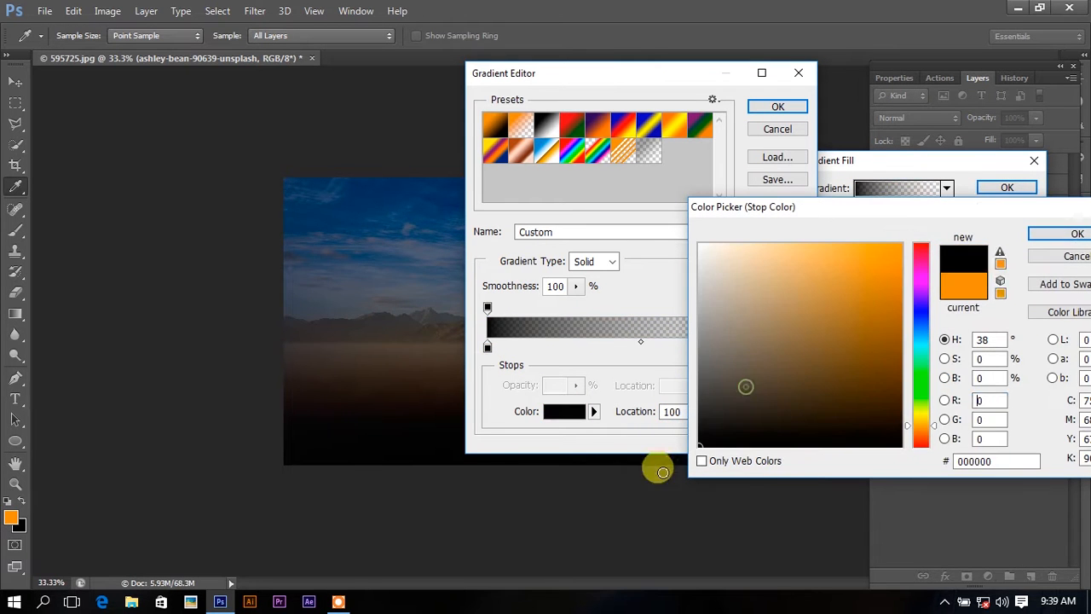
{"action": "left_click", "coordinate": [1076, 235]}
{"action": "left_click", "coordinate": [793, 114]}
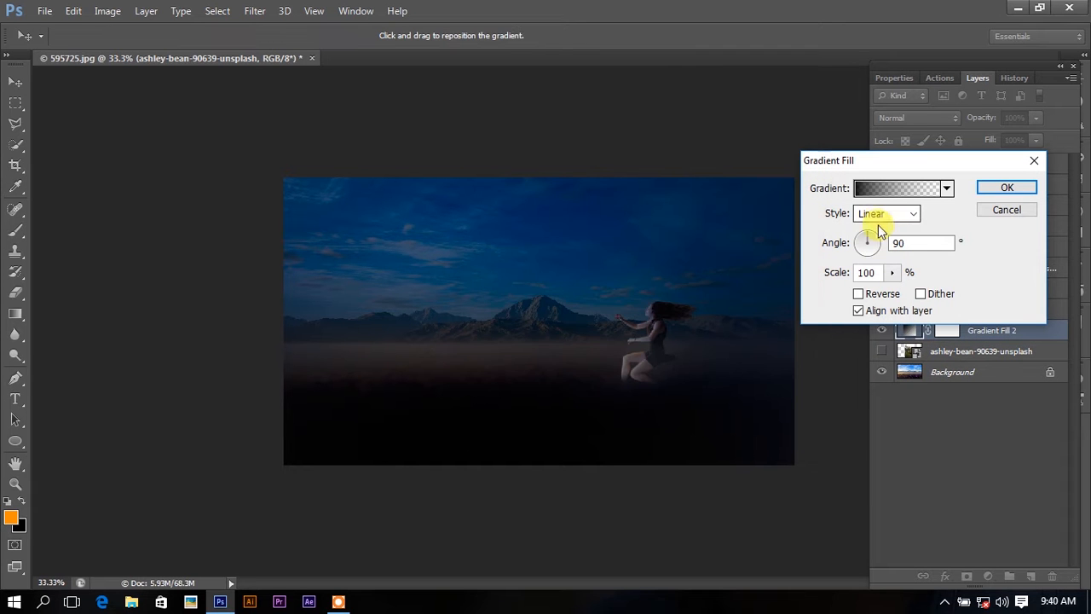
- Reverse the linear gradient to darken the upper sky, reposition it, set its scale to 179% and accept the fill
{"action": "left_click", "coordinate": [878, 296]}
{"action": "left_click_drag", "start_coordinate": [602, 214], "coordinate": [626, 229]}
{"action": "mouse_move", "coordinate": [904, 293]}
{"action": "left_mouse_down"}
{"action": "mouse_move", "coordinate": [916, 292]}
{"action": "mouse_move", "coordinate": [898, 294]}
{"action": "left_mouse_up"}
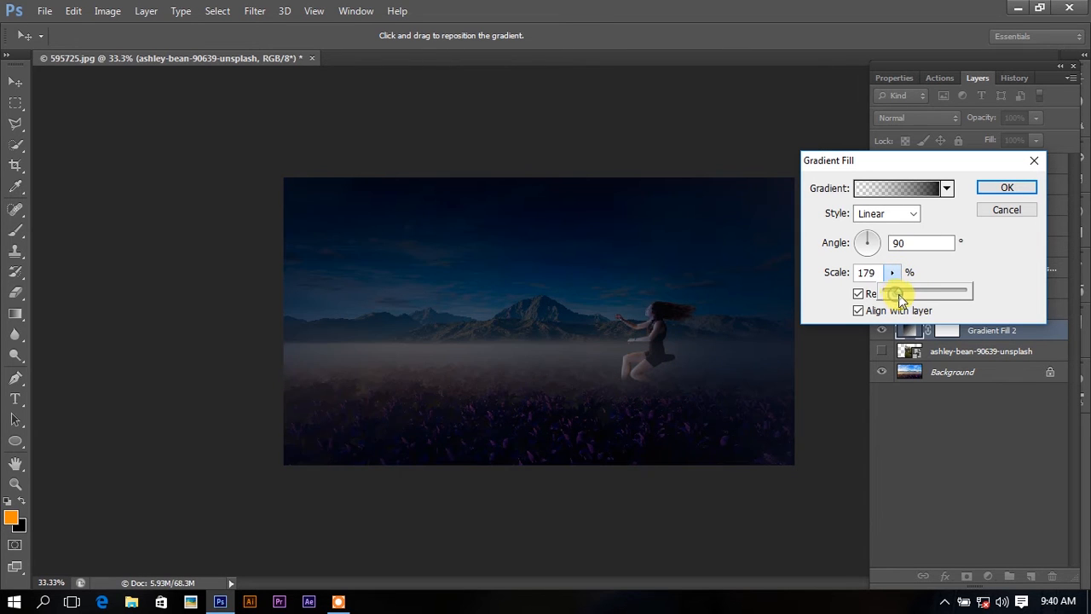
{"action": "left_click", "coordinate": [1007, 187]}
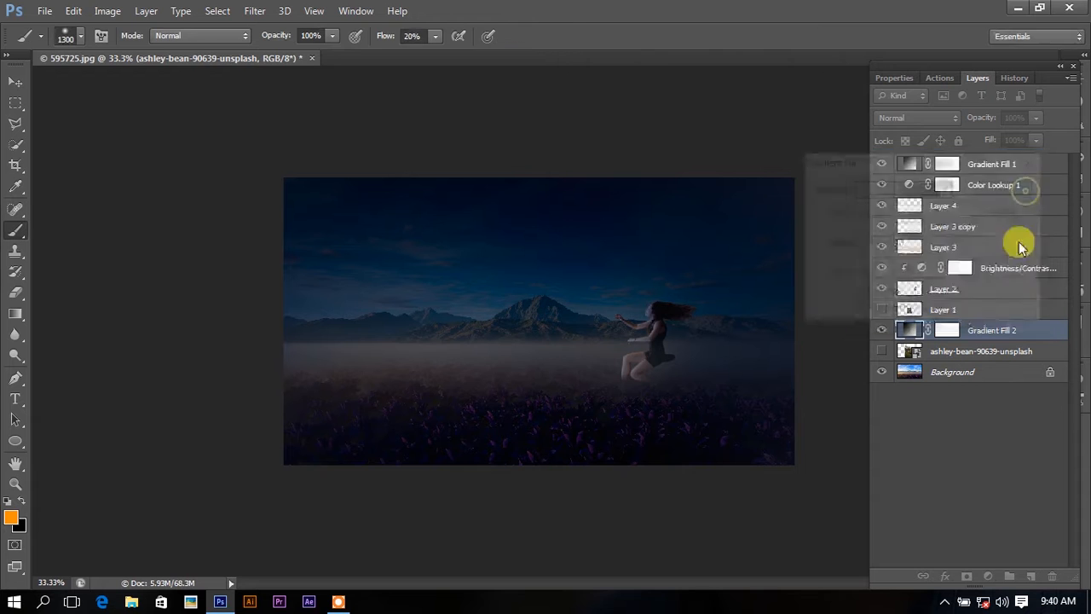
- Try the Soft Light blending mode on Gradient Fill 2 and compare the image with the layer hidden and shown
{"action": "key", "text": "ctrl+plus"}
{"action": "left_click", "coordinate": [885, 330]}
{"action": "left_click", "coordinate": [887, 330]}
{"action": "left_click", "coordinate": [886, 329]}
{"action": "left_click", "coordinate": [887, 330]}
{"action": "left_click", "coordinate": [919, 118]}
{"action": "left_click", "coordinate": [916, 334]}
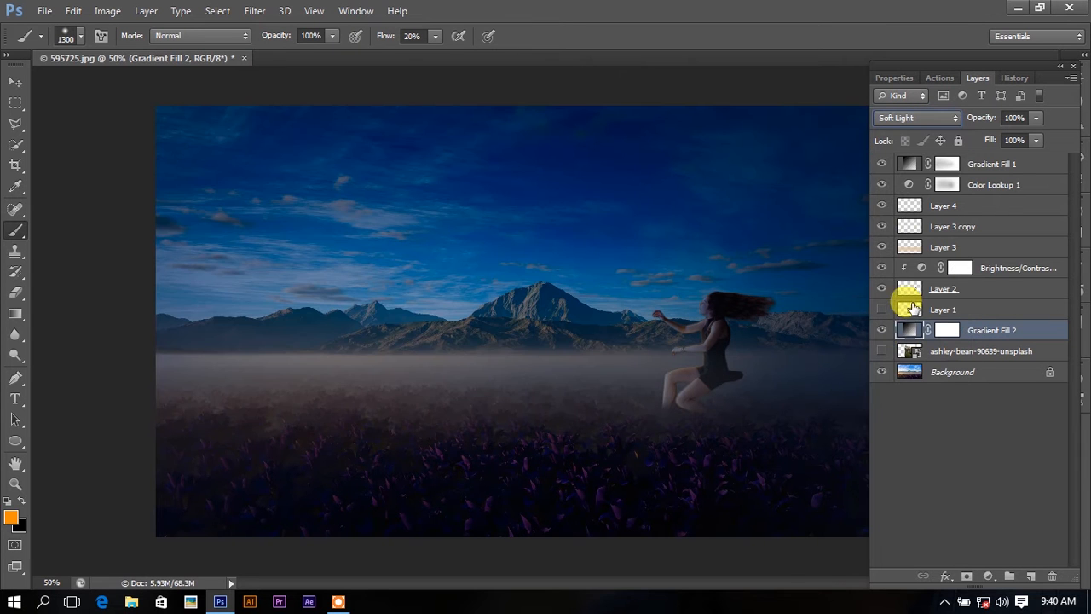
{"action": "left_click", "coordinate": [882, 330]}
{"action": "left_click", "coordinate": [881, 331]}
- Set Gradient Fill 2 to Multiply at 46% opacity, and select Gradient Fill 1
{"action": "left_click", "coordinate": [919, 120]}
{"action": "left_click", "coordinate": [908, 184]}
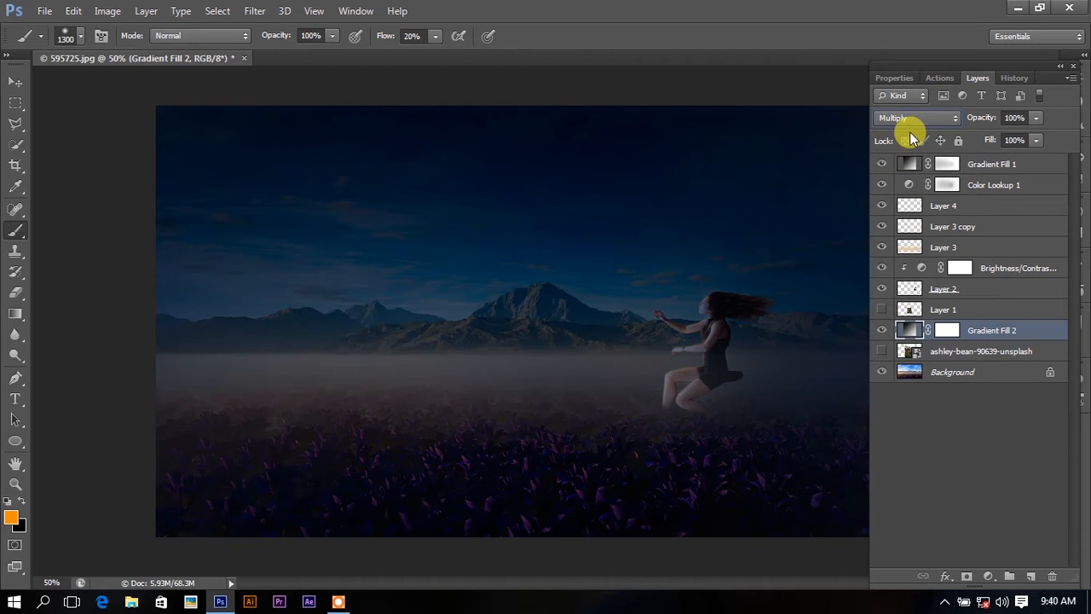
{"action": "mouse_move", "coordinate": [1014, 141]}
{"action": "left_mouse_down"}
{"action": "mouse_move", "coordinate": [970, 151]}
{"action": "mouse_move", "coordinate": [1016, 153]}
{"action": "left_mouse_up"}
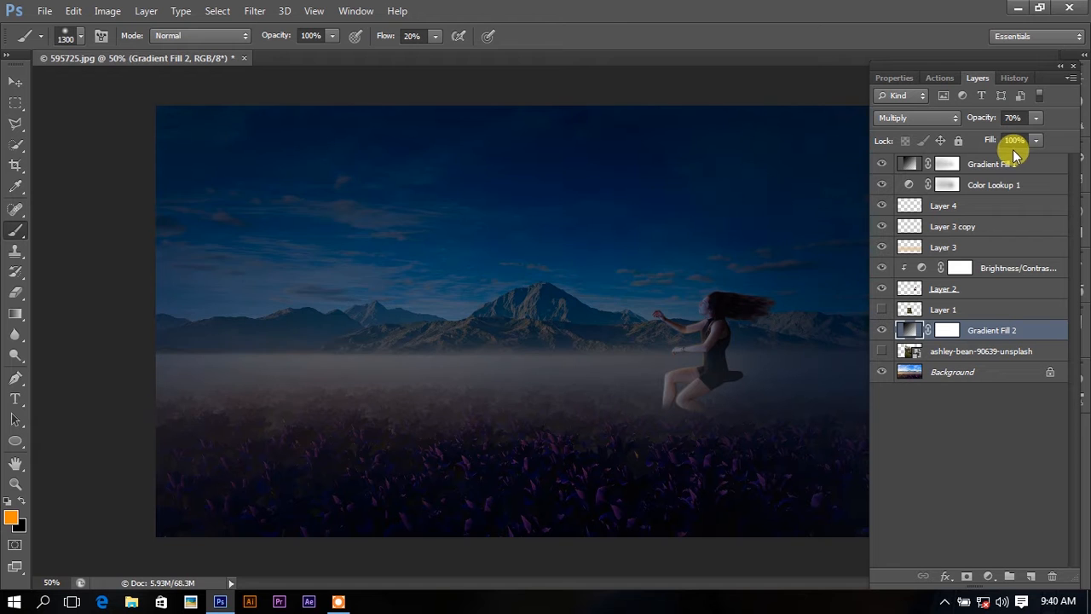
{"action": "left_click_drag", "start_coordinate": [1033, 117], "coordinate": [1017, 132]}
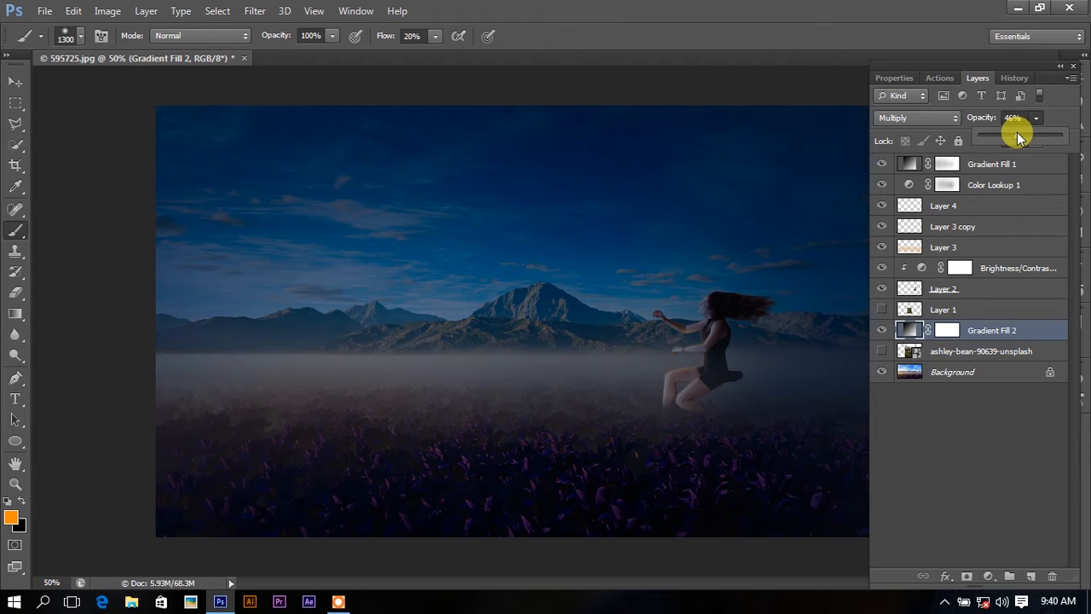
{"action": "left_click", "coordinate": [999, 162]}
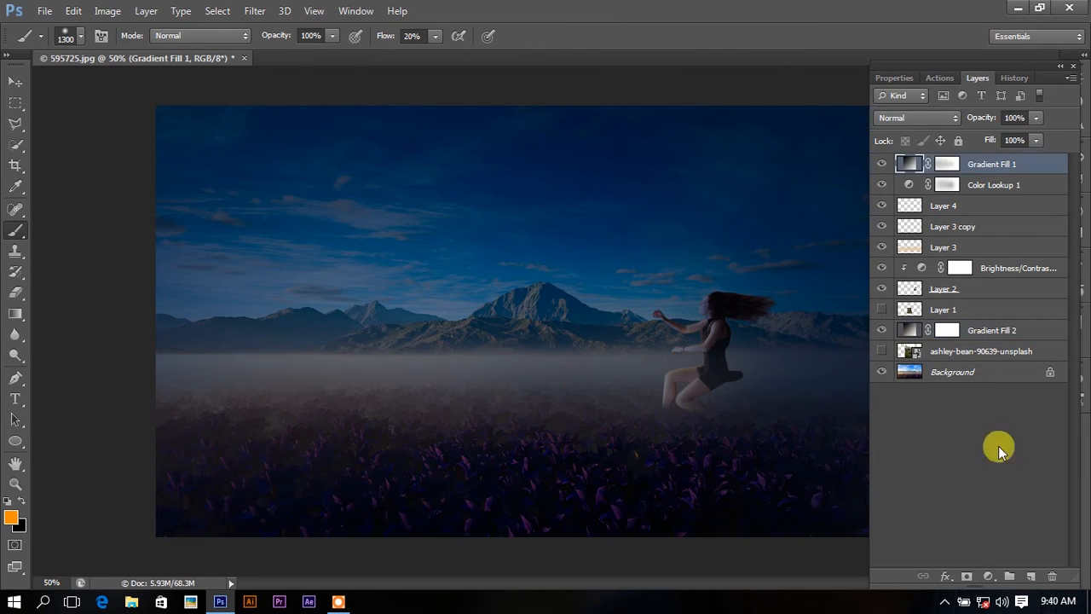
- Add a Brightness/Contrast adjustment above Gradient Fill 1 with Brightness 31 and Contrast 46
{"action": "left_click", "coordinate": [991, 574]}
{"action": "left_click", "coordinate": [987, 283]}
{"action": "left_click_drag", "start_coordinate": [981, 201], "coordinate": [1017, 206]}
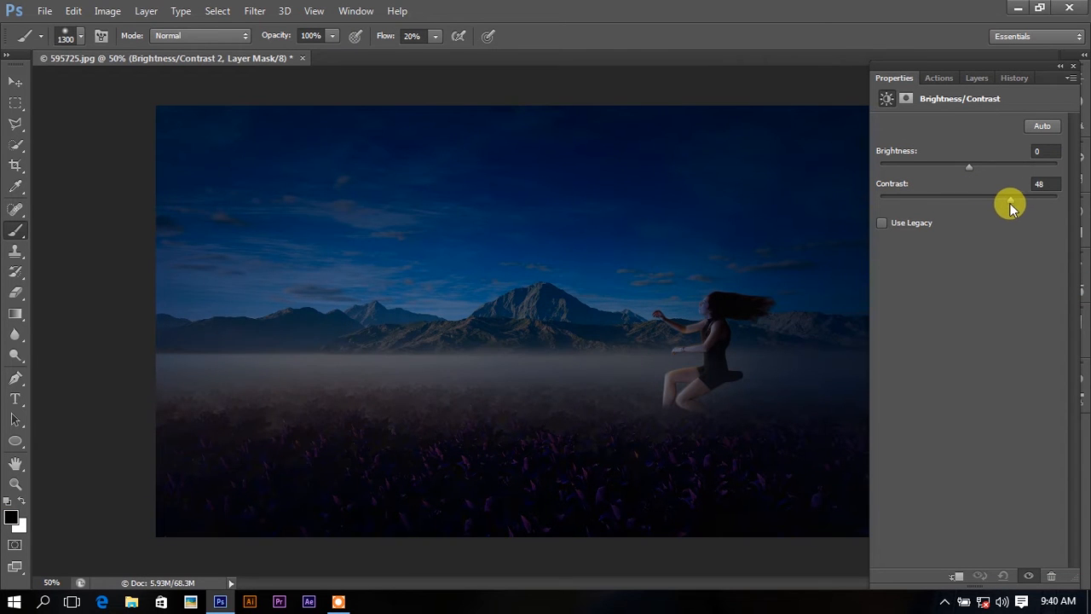
{"action": "mouse_move", "coordinate": [969, 165]}
{"action": "left_mouse_down"}
{"action": "mouse_move", "coordinate": [999, 174]}
{"action": "mouse_move", "coordinate": [988, 177]}
{"action": "left_mouse_up"}
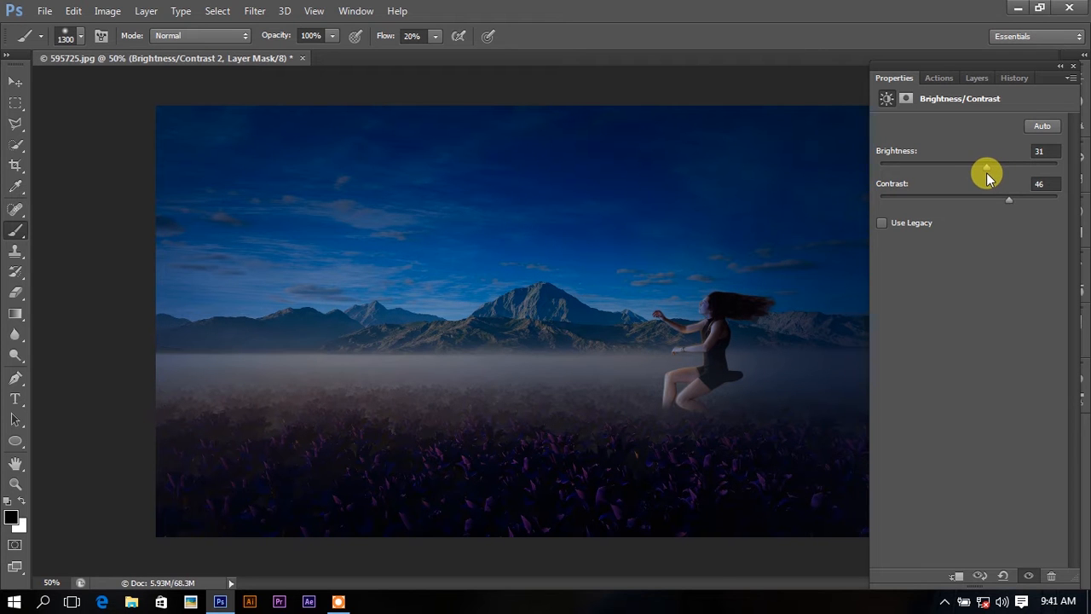
{"action": "left_click", "coordinate": [977, 78]}
- Add a Color Balance adjustment with midtones at Cyan–Red +8, Magenta–Green -1 and Yellow–Blue -10
{"action": "left_click", "coordinate": [989, 577]}
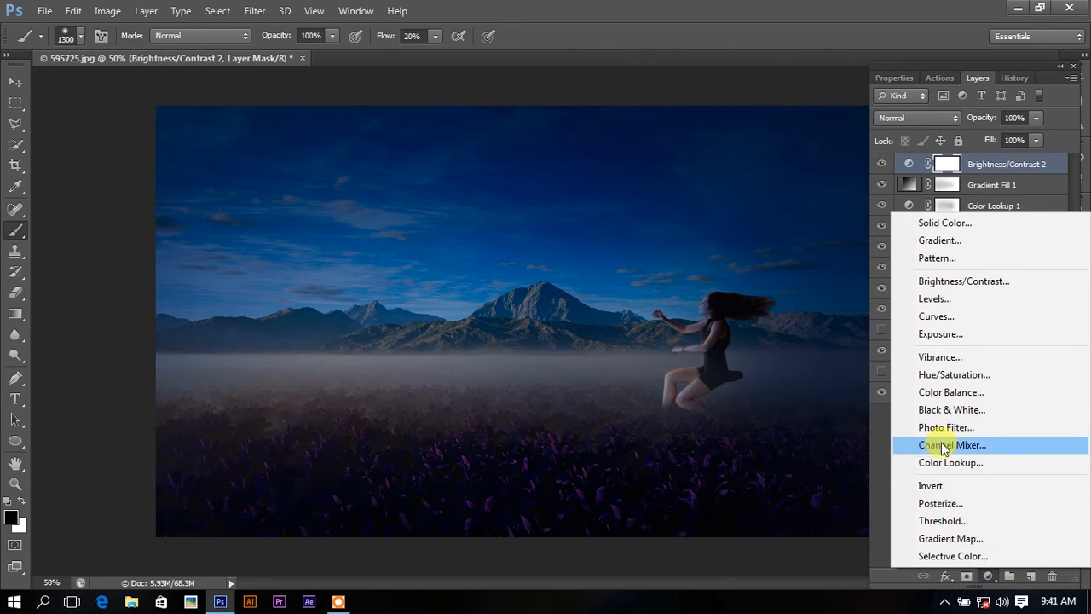
{"action": "left_click", "coordinate": [951, 392]}
{"action": "left_click_drag", "start_coordinate": [944, 162], "coordinate": [937, 218]}
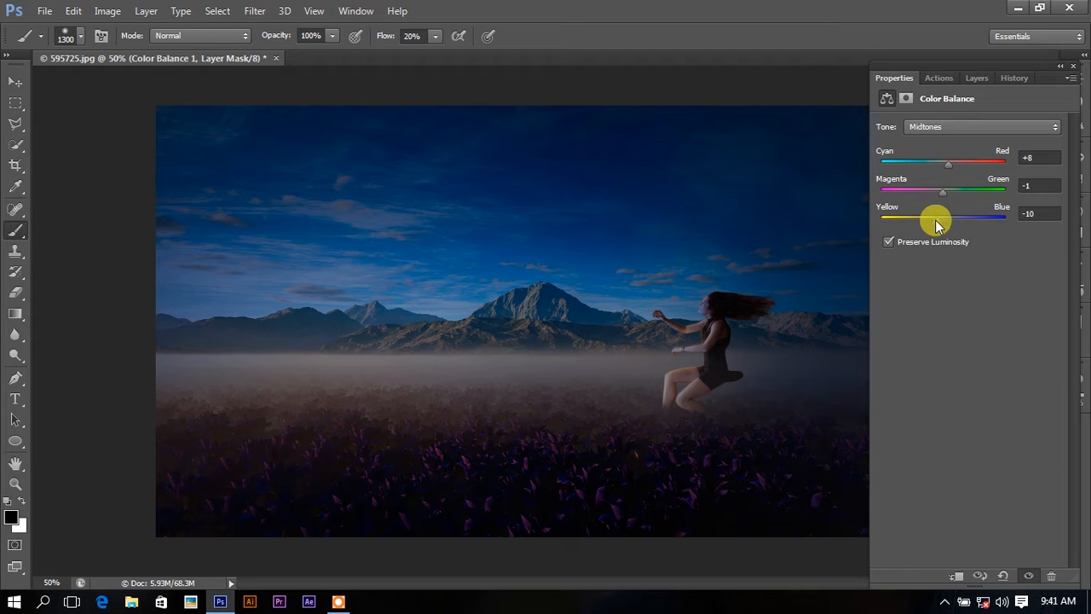
{"action": "left_click", "coordinate": [976, 79]}
- Add a Vibrance adjustment on top and lower both its Saturation and its Vibrance to mute the colours
{"action": "left_click", "coordinate": [987, 577]}
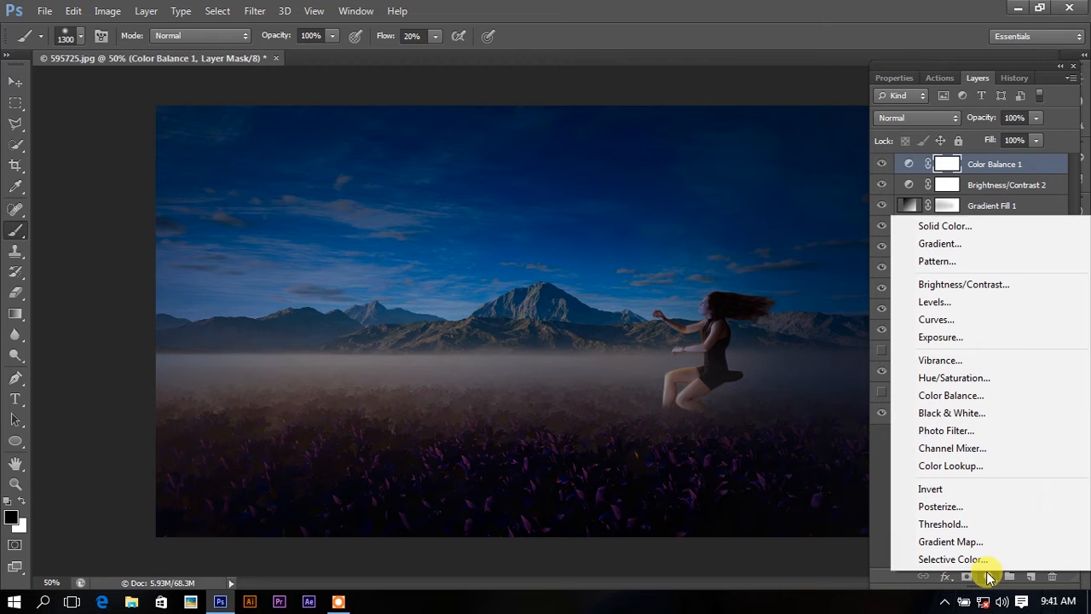
{"action": "left_click", "coordinate": [975, 360]}
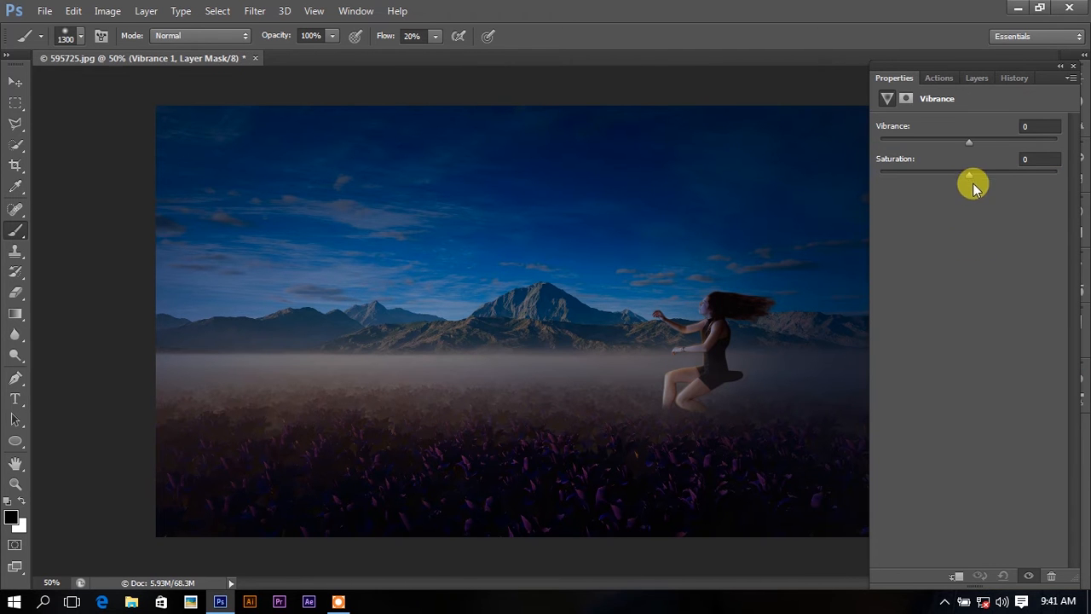
{"action": "left_click_drag", "start_coordinate": [971, 176], "coordinate": [930, 191]}
{"action": "left_click_drag", "start_coordinate": [967, 141], "coordinate": [955, 164]}
{"action": "left_click", "coordinate": [977, 79]}
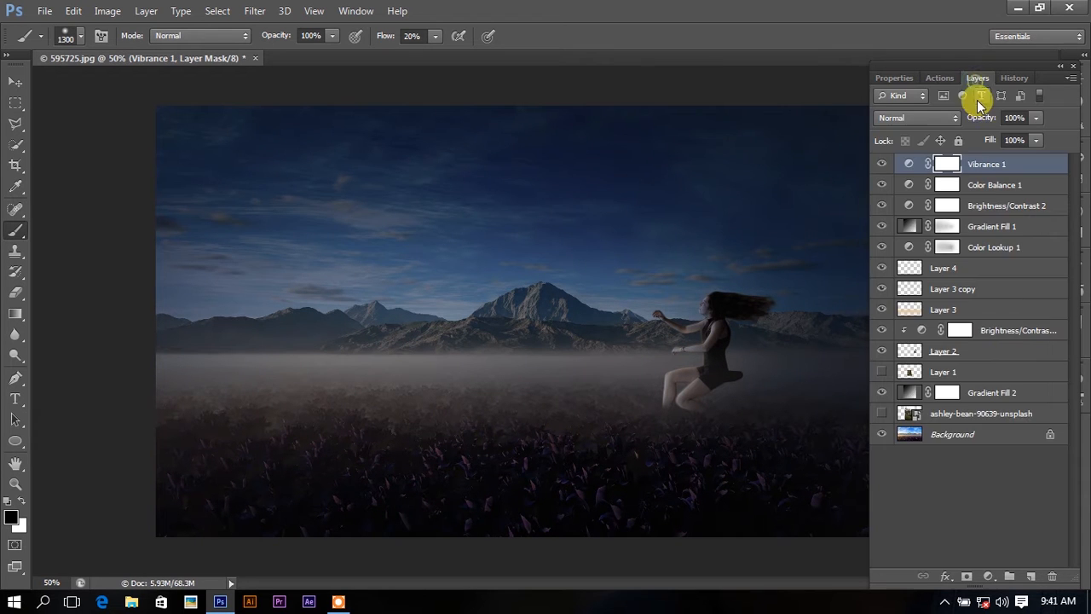
- Add a Selective Color adjustment, shift the Reds' Cyan slightly, and set the Whites to Cyan -32%, Magenta -29%, Yellow -20% and Black -10%
{"action": "left_click", "coordinate": [988, 576]}
{"action": "left_click", "coordinate": [994, 566]}
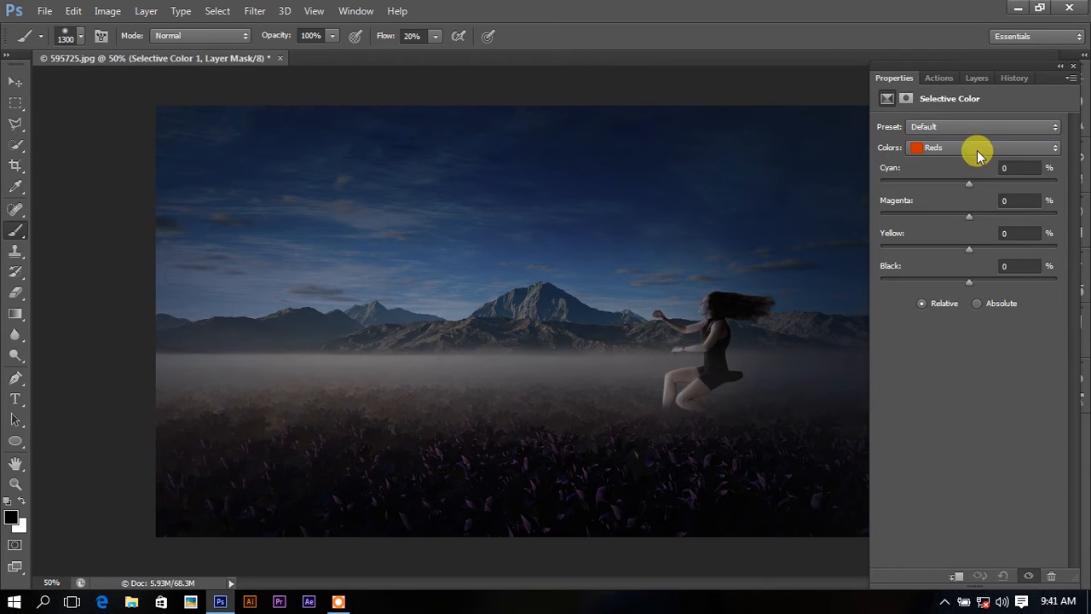
{"action": "left_click_drag", "start_coordinate": [969, 182], "coordinate": [965, 188]}
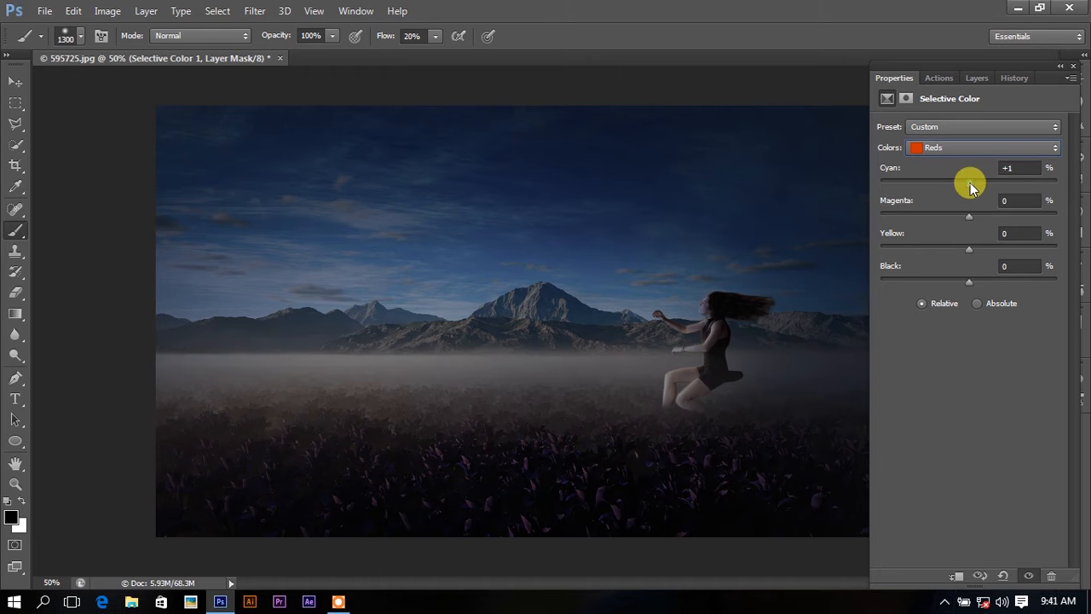
{"action": "left_click", "coordinate": [974, 149]}
{"action": "left_click", "coordinate": [977, 244]}
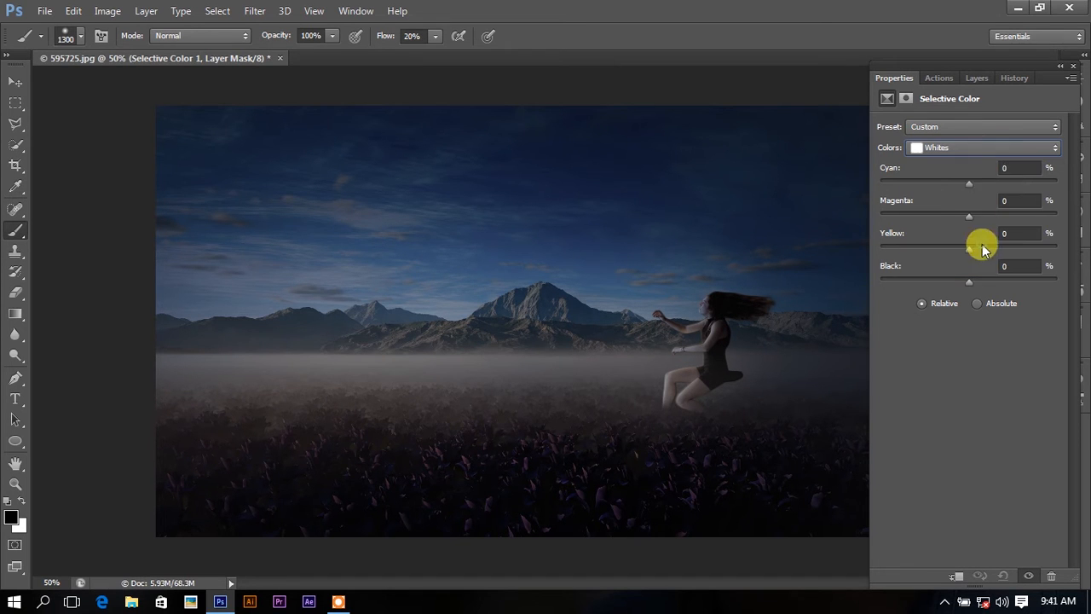
{"action": "left_click_drag", "start_coordinate": [972, 184], "coordinate": [965, 290]}
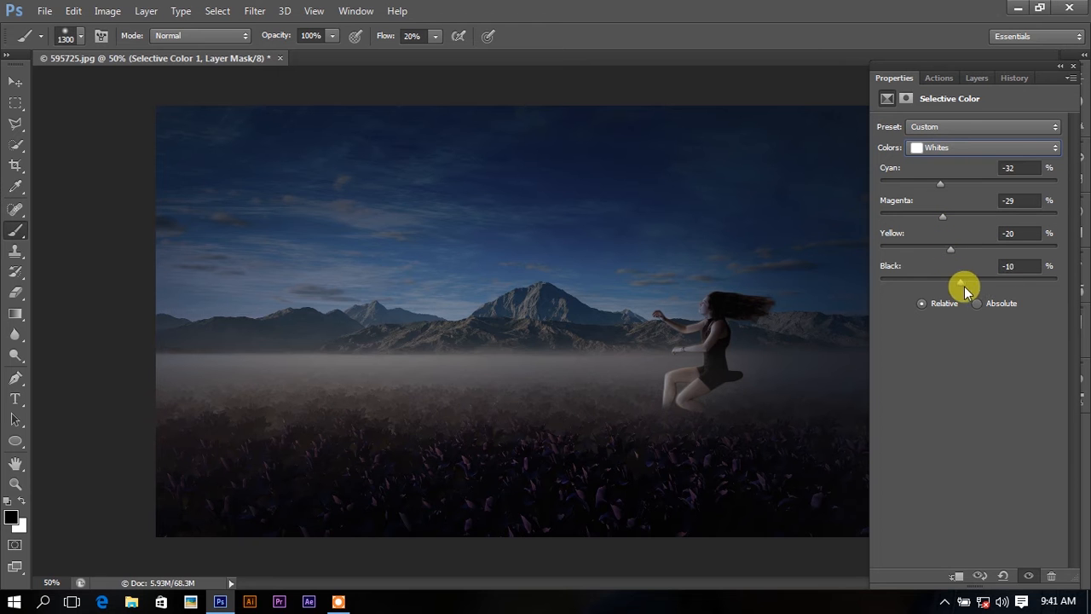
- Set the Blacks in the Selective Color adjustment to Cyan +2%, Magenta -2%, Yellow 0% and Black -2%
{"action": "left_click", "coordinate": [992, 150]}
{"action": "left_click", "coordinate": [963, 273]}
{"action": "left_click_drag", "start_coordinate": [970, 185], "coordinate": [966, 286]}
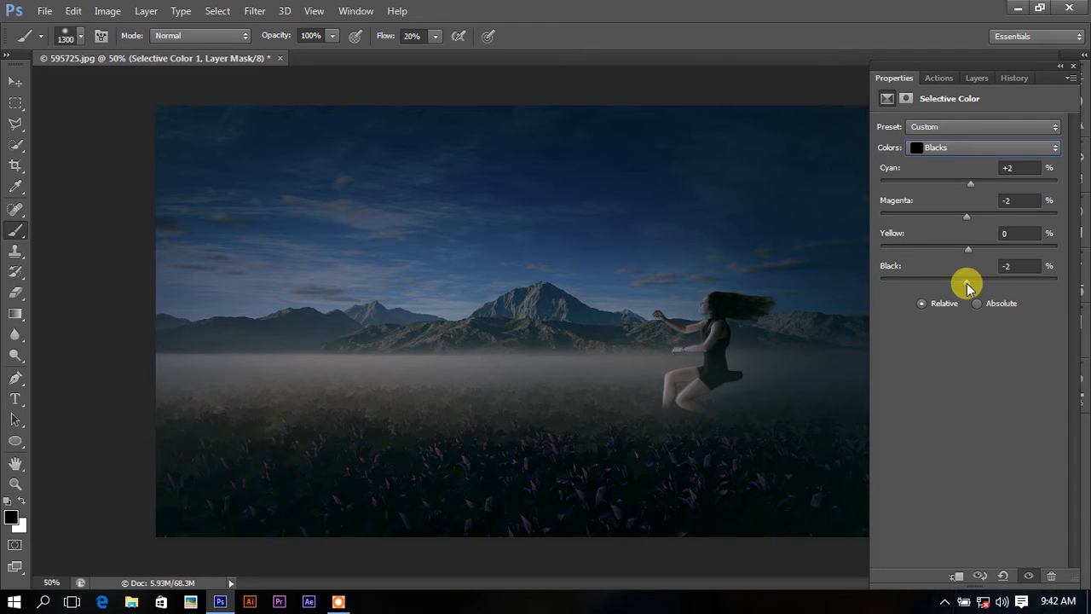
{"action": "left_click", "coordinate": [16, 82]}
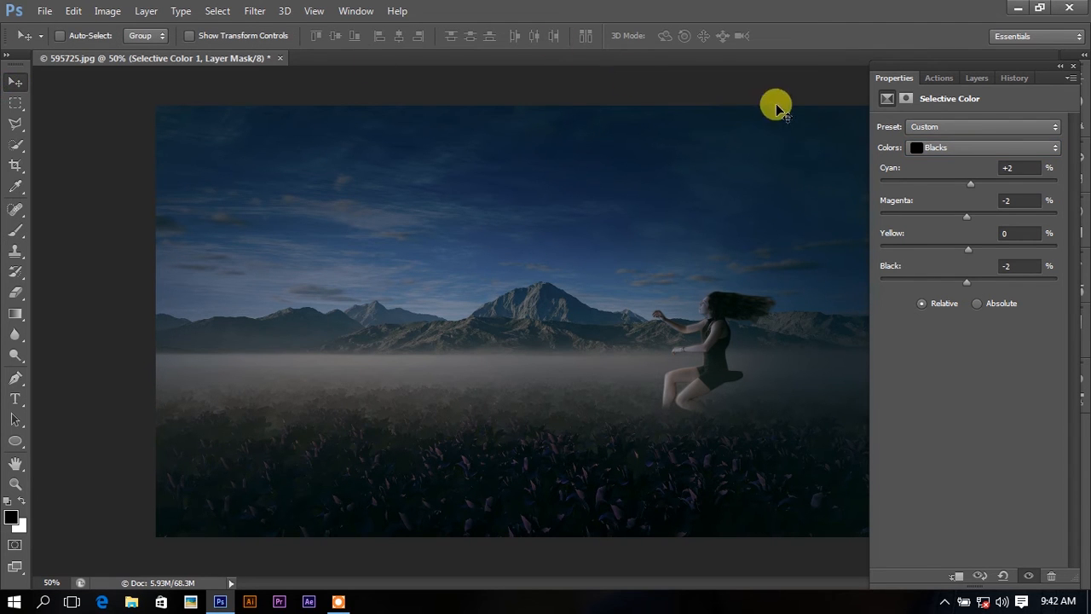
{"action": "key", "text": "ctrl+minus"}
{"action": "key", "text": "ctrl+minus"}
{"action": "key", "text": "ctrl+plus"}
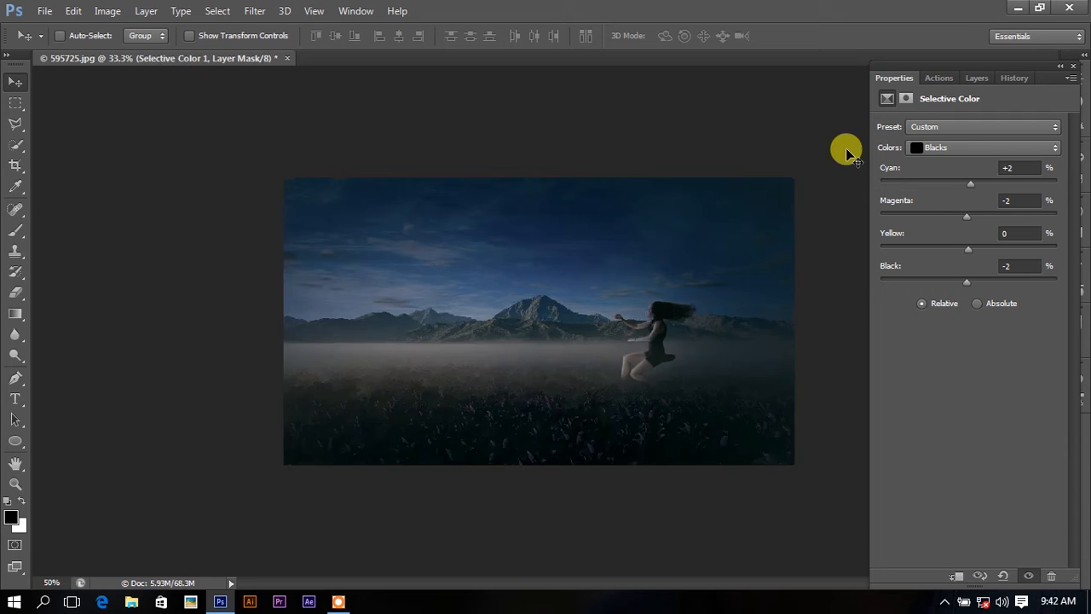
{"action": "key", "text": "ctrl+plus"}
{"action": "left_click", "coordinate": [906, 100]}
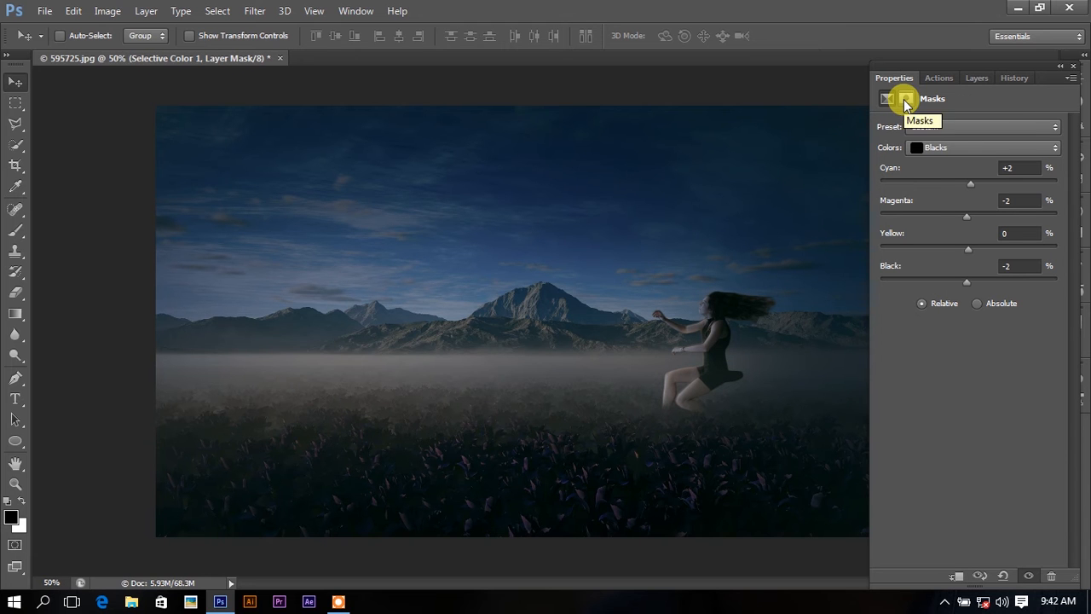
- Compare the image with Brightness/Contrast 2, Gradient Fill 1 and Color Lookup 1 each hidden and shown
{"action": "left_click", "coordinate": [976, 79]}
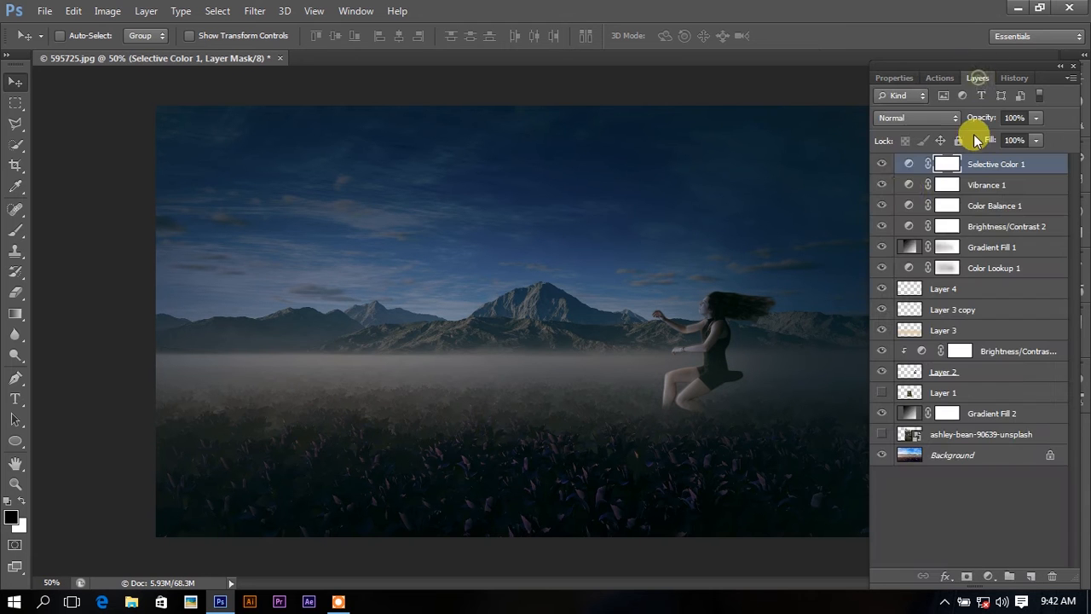
{"action": "left_click", "coordinate": [946, 226]}
{"action": "left_click", "coordinate": [881, 226]}
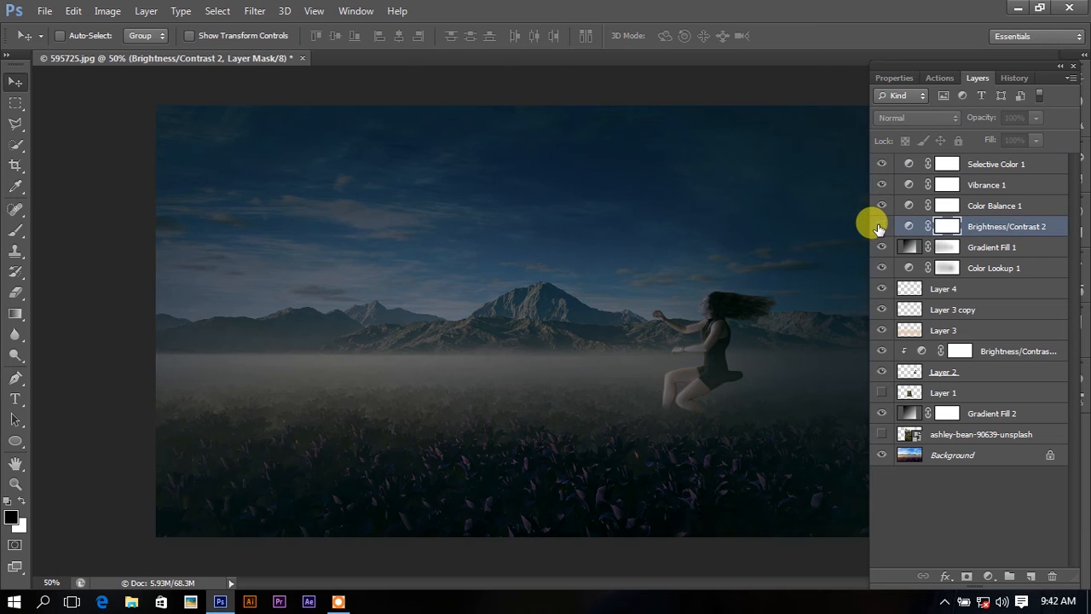
{"action": "left_click", "coordinate": [880, 228]}
{"action": "left_click", "coordinate": [942, 246]}
{"action": "left_click", "coordinate": [881, 247]}
{"action": "left_click", "coordinate": [881, 248]}
{"action": "left_click", "coordinate": [880, 269]}
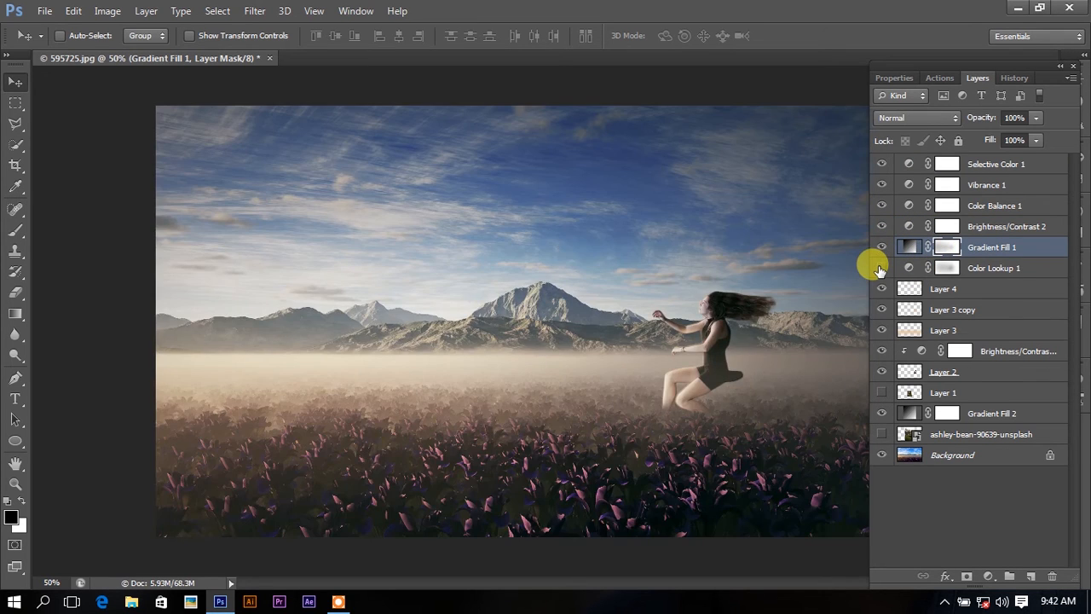
{"action": "left_click", "coordinate": [880, 269]}
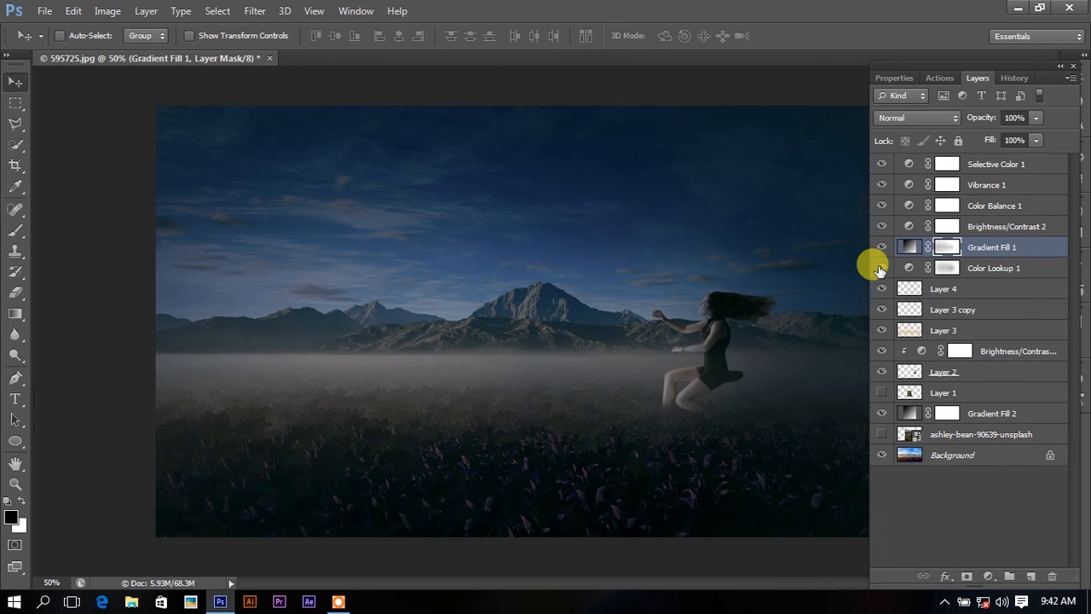
- Paint the Color Lookup 1 mask with a large soft black brush around the upper-left sky to let more light through
{"action": "left_click", "coordinate": [945, 267]}
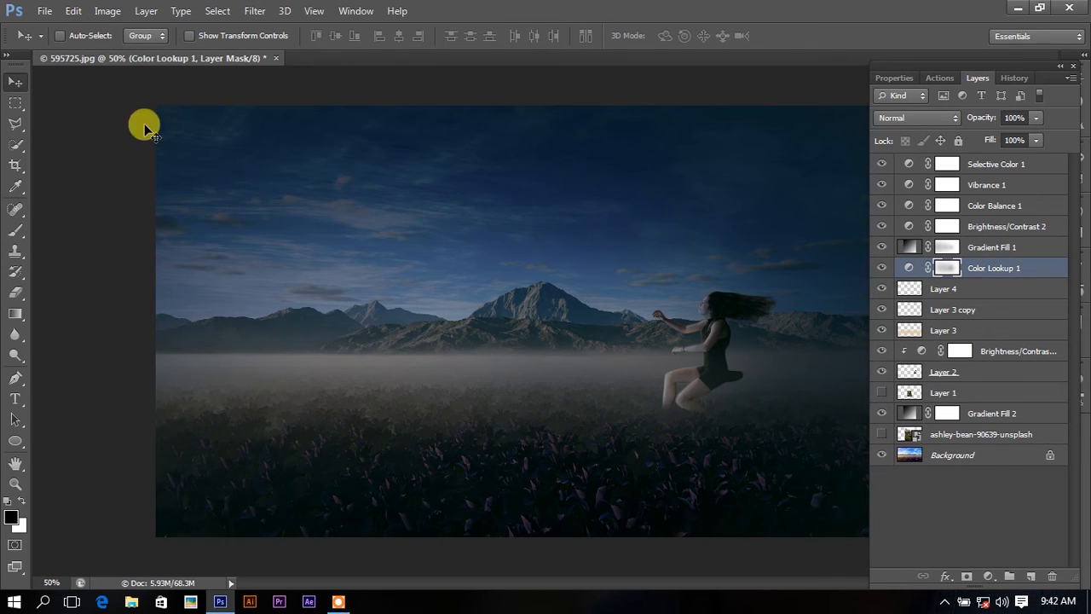
{"action": "left_click", "coordinate": [21, 229]}
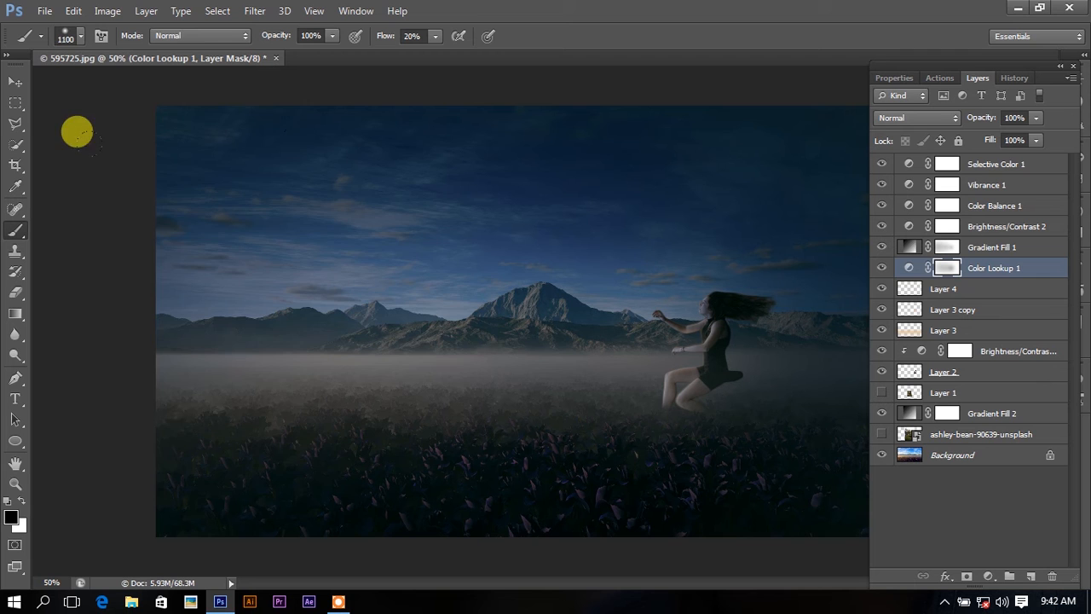
{"action": "left_click", "coordinate": [15, 99]}
{"action": "left_click", "coordinate": [38, 111]}
{"action": "key", "text": "bracketleft"}
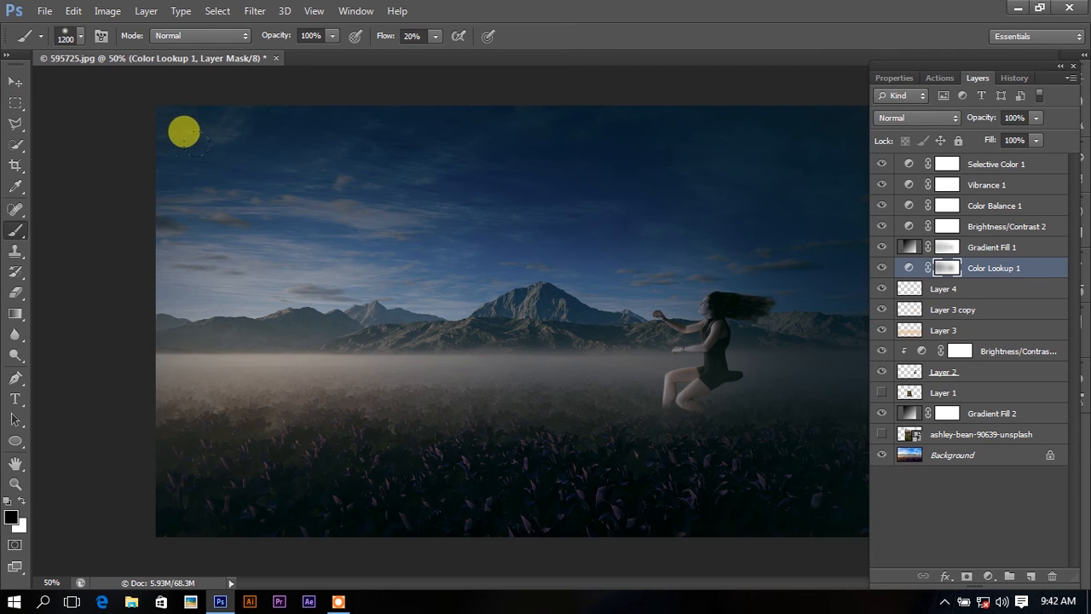
{"action": "left_click", "coordinate": [298, 144]}
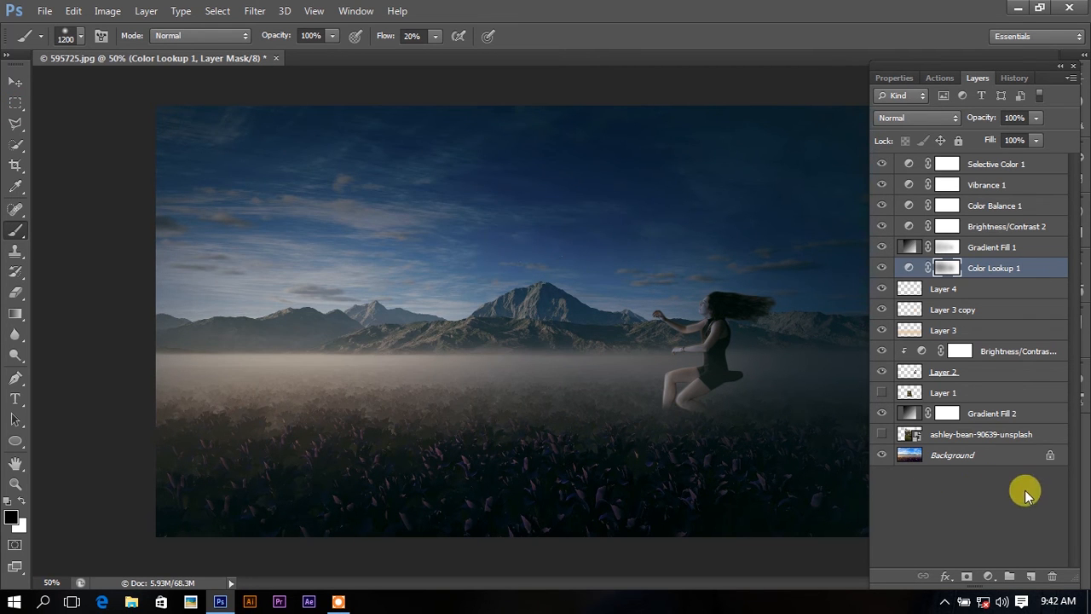
{"action": "left_click", "coordinate": [15, 81]}
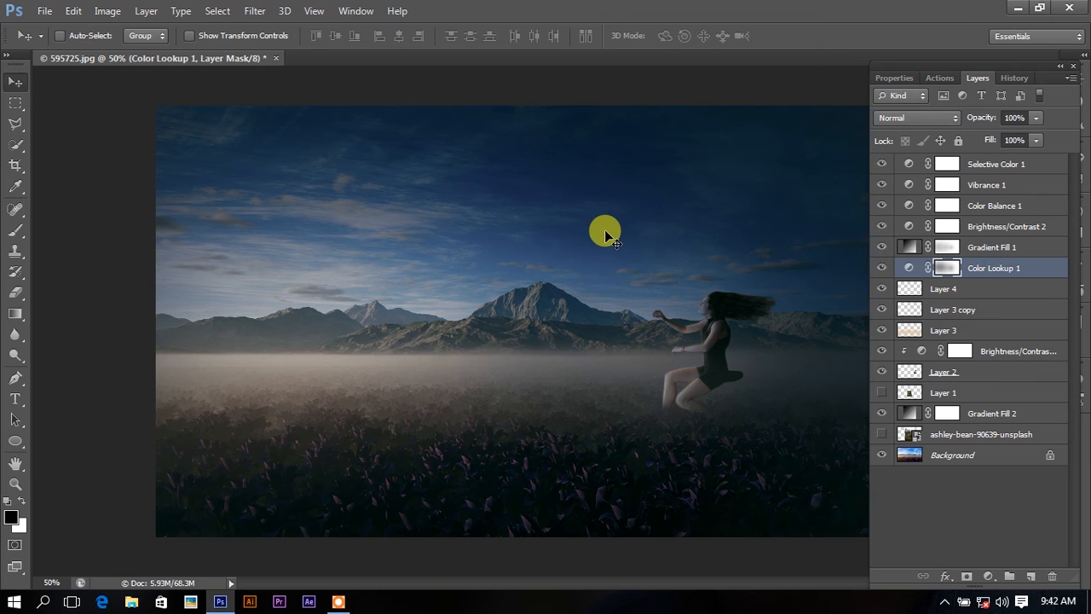
- Try a lower opacity on Color Lookup 1 and return it to 100%
{"action": "left_click", "coordinate": [1034, 119]}
{"action": "left_click_drag", "start_coordinate": [1006, 140], "coordinate": [1040, 145]}
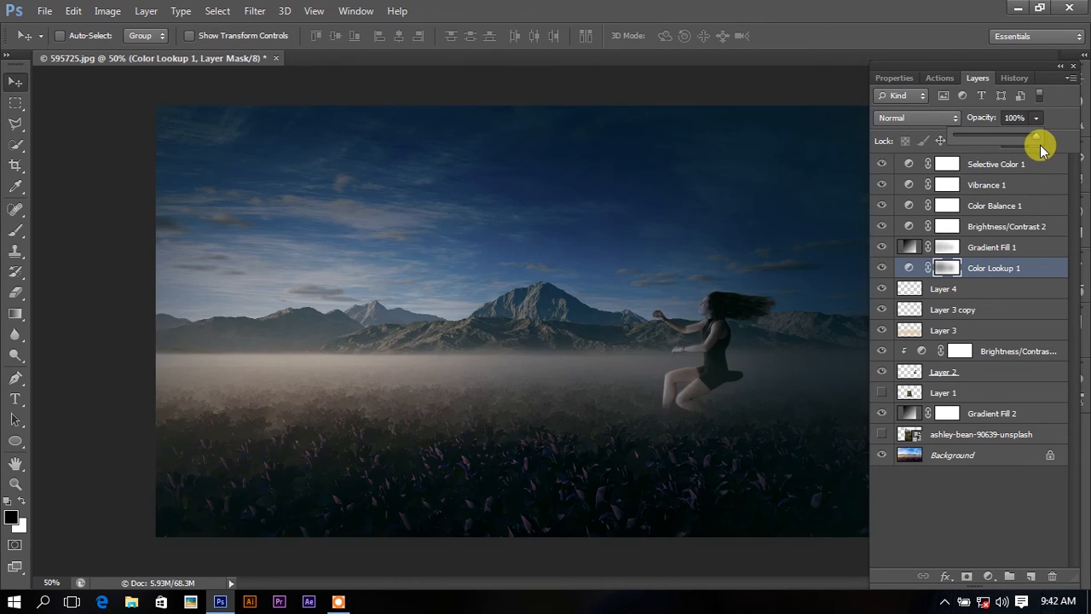
{"action": "key", "text": "ctrl+minus"}
{"action": "key", "text": "ctrl+plus"}
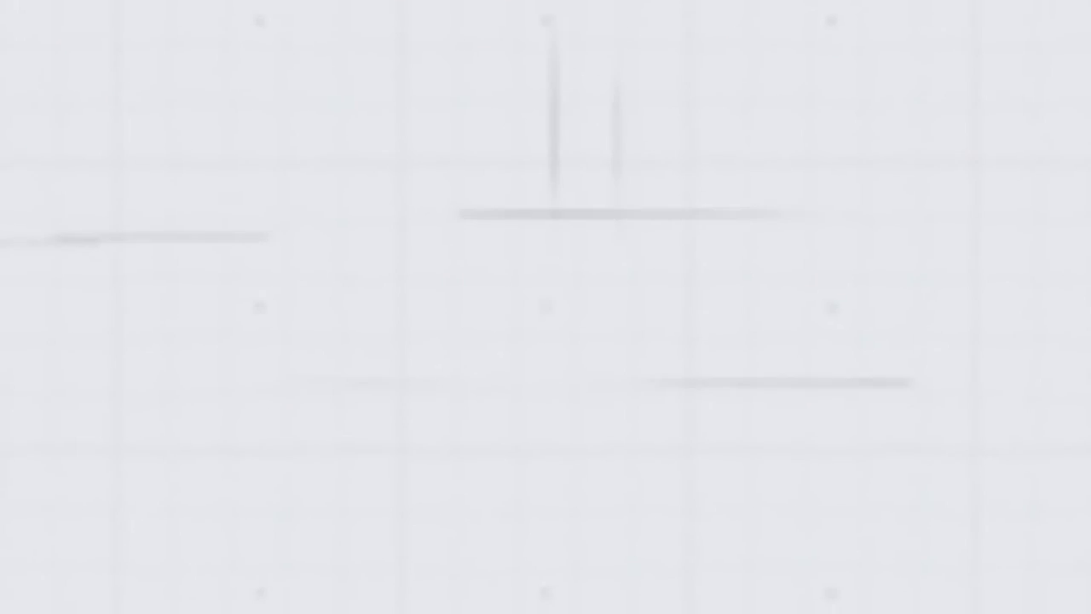